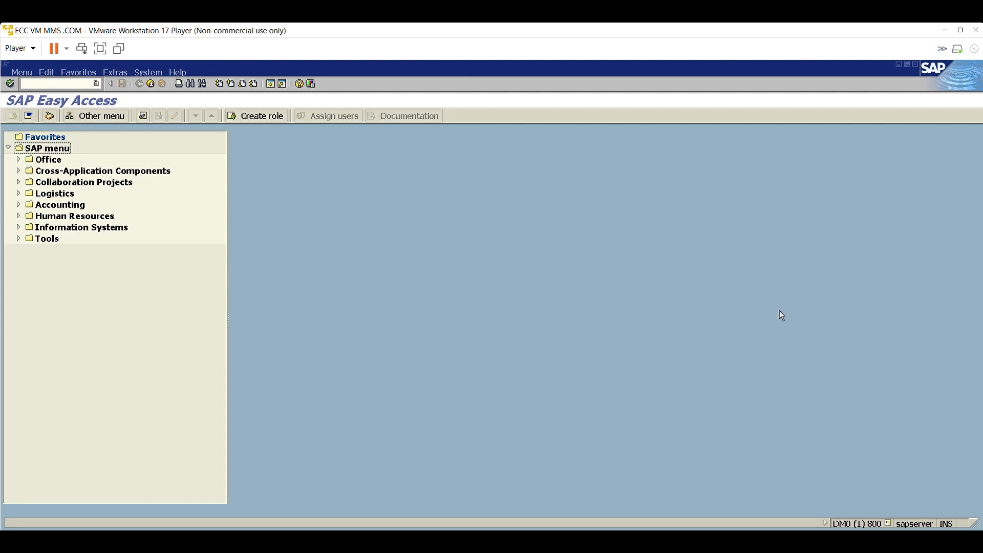
# Step: Start transaction MM02 to change a material
pyautogui.write('g')
pyautogui.click(61, 79)
pyautogui.write('mm02')
pyautogui.press('Return')
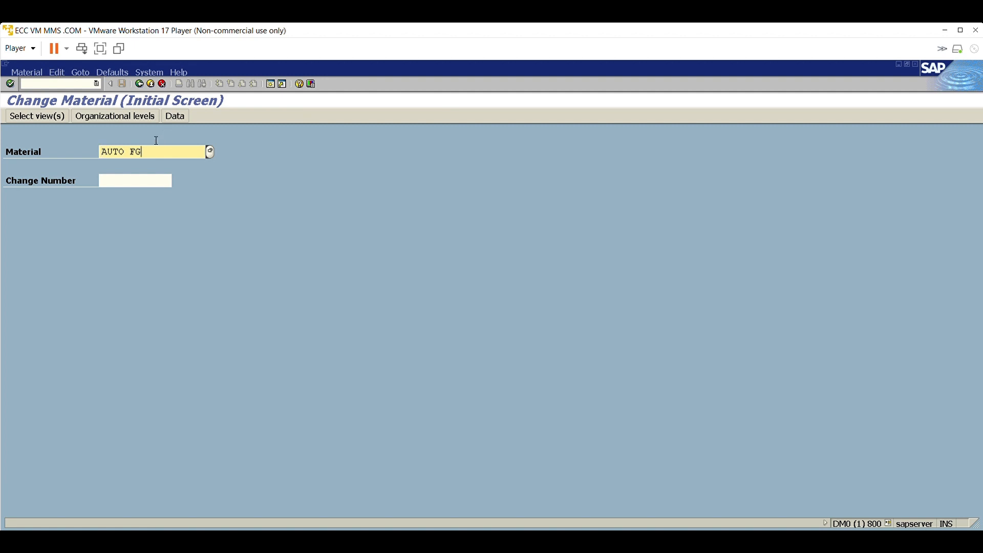
# Step: Replace the proposed material with Electric BIKE FG and continue to its view selection
pyautogui.moveTo(156, 140); pyautogui.dragTo(76, 138)
pyautogui.press('Delete')
pyautogui.press('Delete')
pyautogui.press('Delete')
pyautogui.press('Delete')
pyautogui.press('Delete')
pyautogui.press('Delete')
pyautogui.press('Delete')
pyautogui.press('Delete')
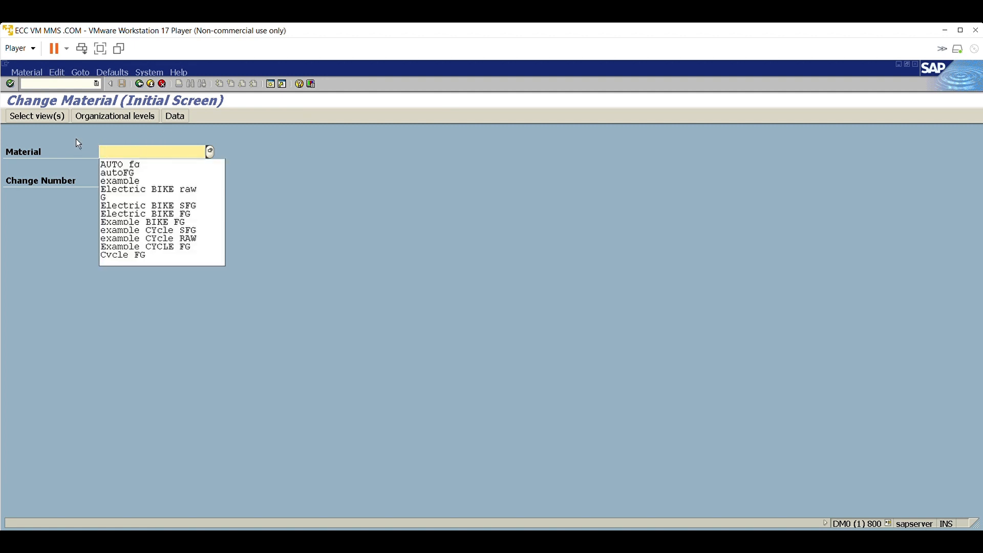
pyautogui.press('Down')
pyautogui.press('Down')
pyautogui.press('Down')
pyautogui.press('Down')
pyautogui.press('Return')
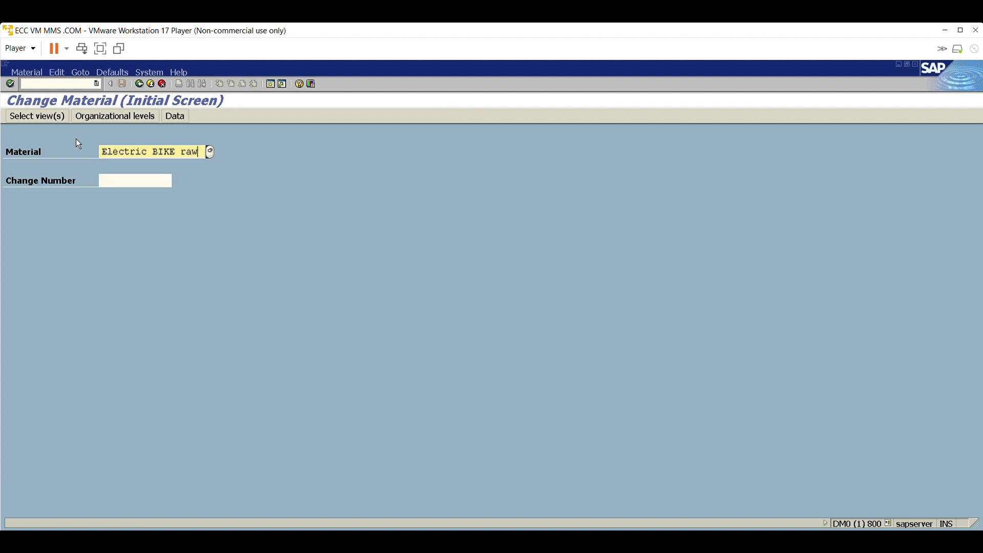
pyautogui.press('BackSpace')
pyautogui.press('BackSpace')
pyautogui.press('BackSpace')
pyautogui.write('FG')
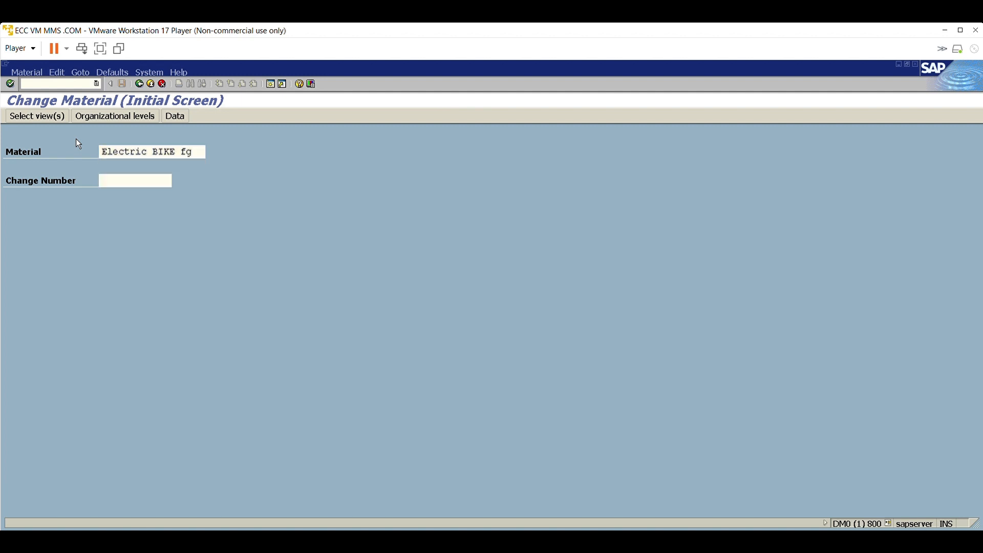
pyautogui.press('Return')
# Step: Open the MRP 4 view of the material for plant 1000
pyautogui.click(233, 335)
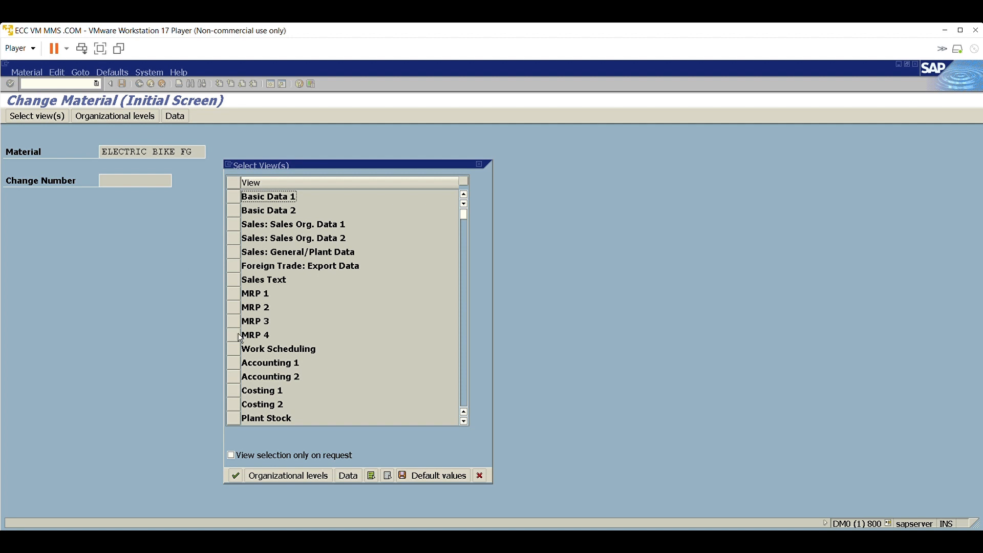
pyautogui.click(235, 475)
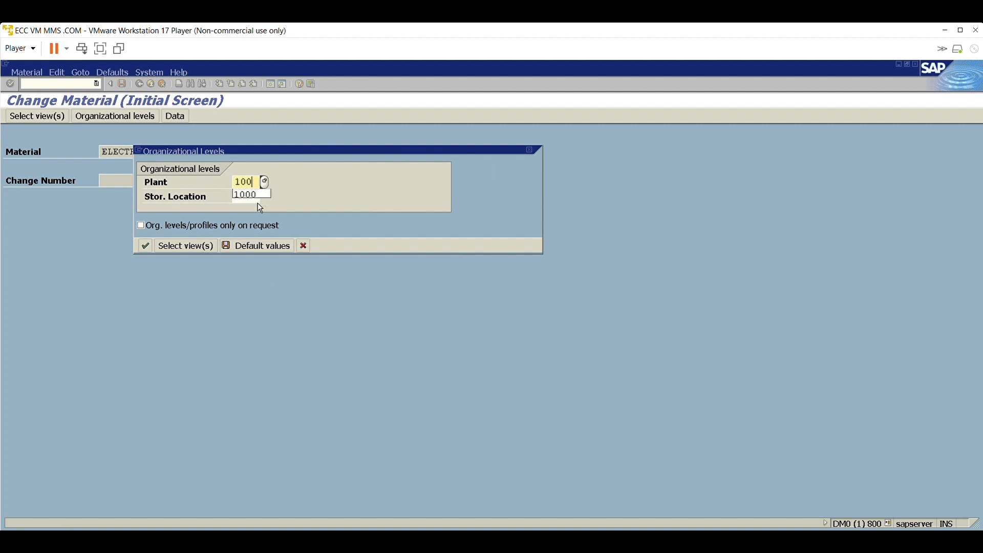
pyautogui.press('Return')
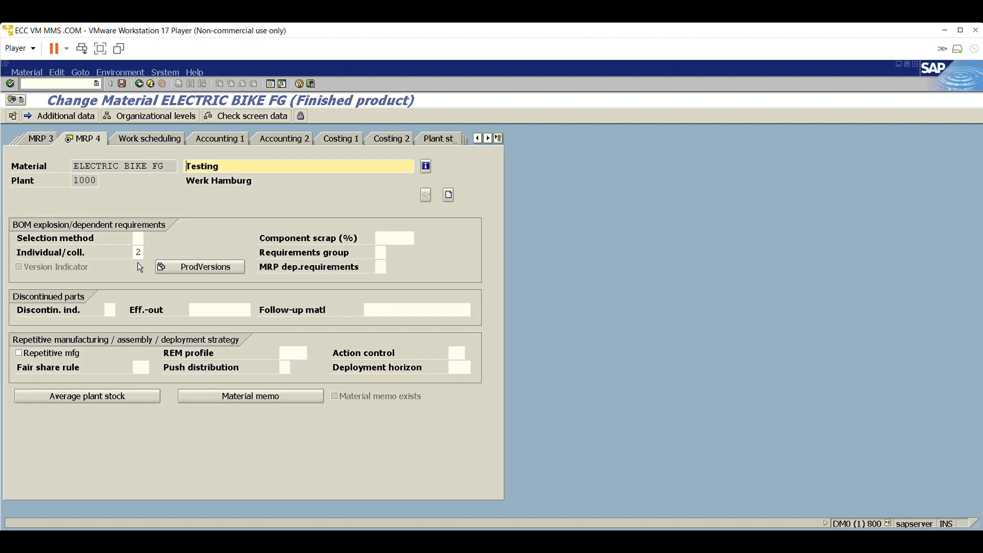
# Step: Open the material's production versions and add version "test" with the text "testing version"
pyautogui.click(218, 263)
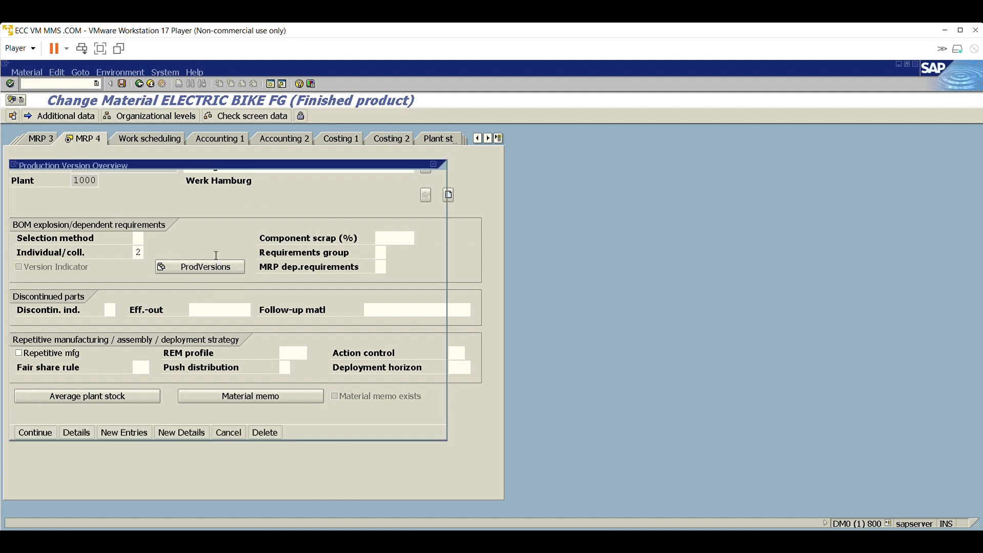
pyautogui.click(26, 210)
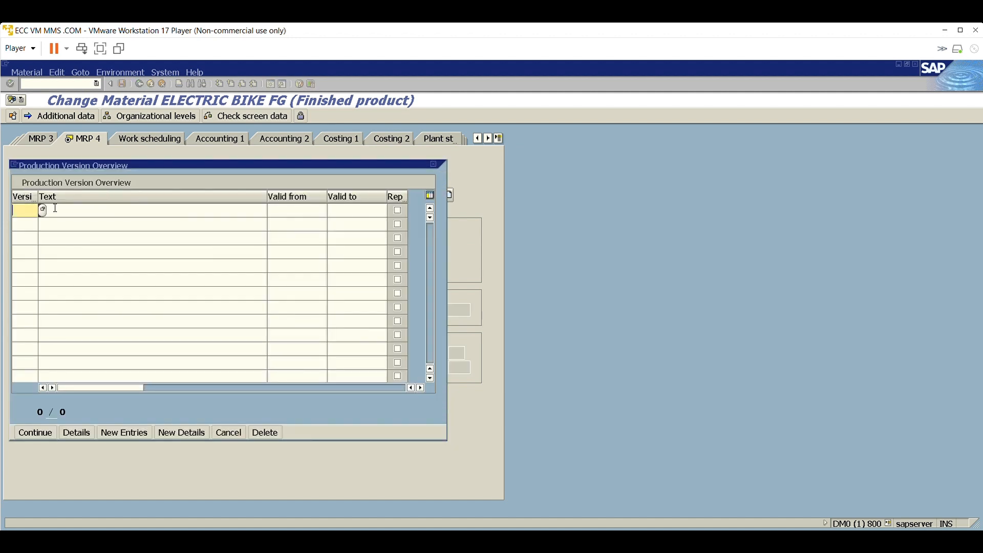
pyautogui.write('test')
pyautogui.click(75, 206)
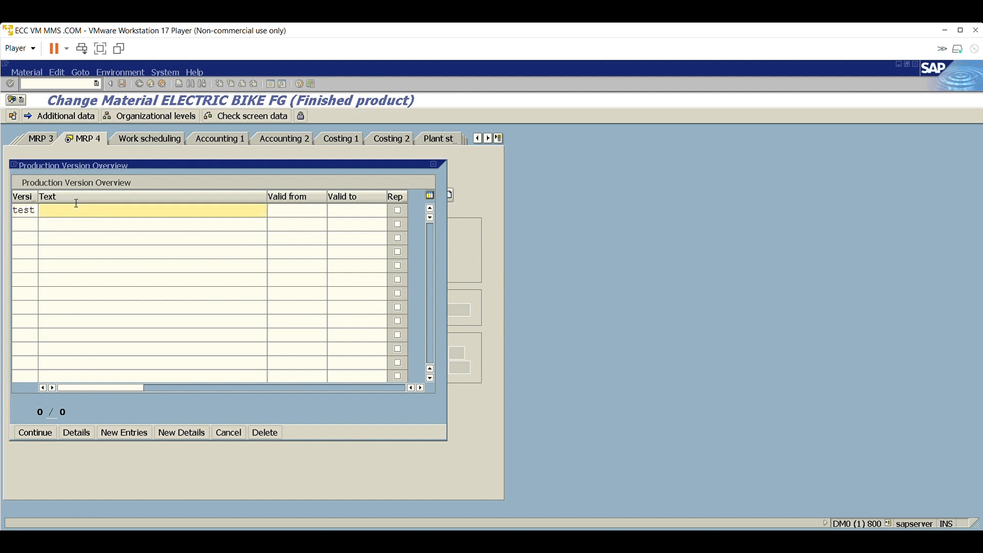
pyautogui.click(77, 217)
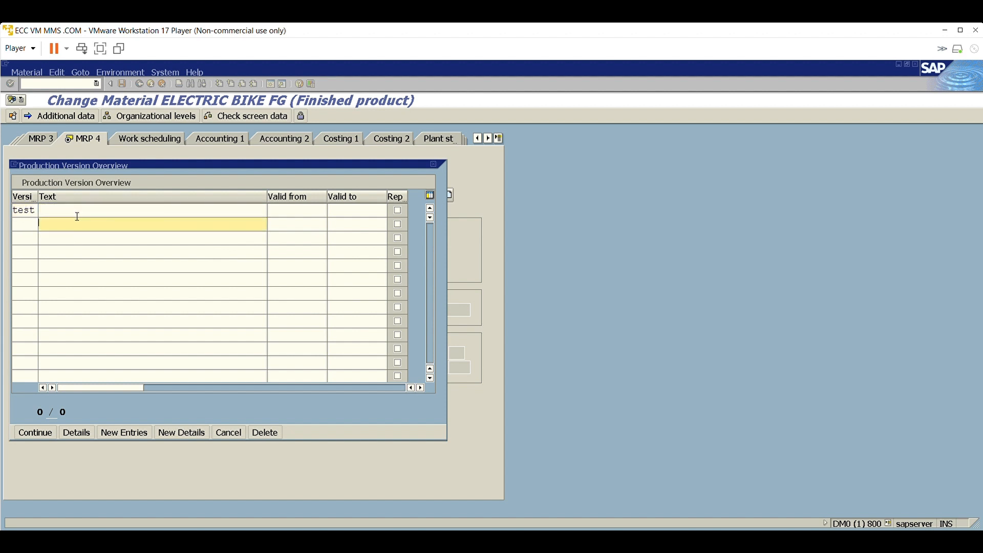
pyautogui.click(78, 210)
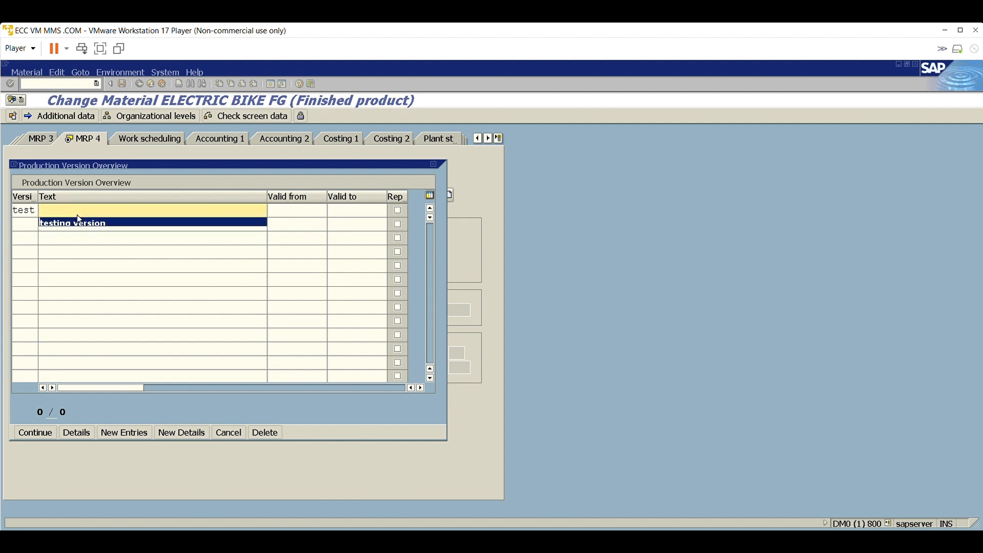
pyautogui.click(78, 219)
pyautogui.press('Tab')
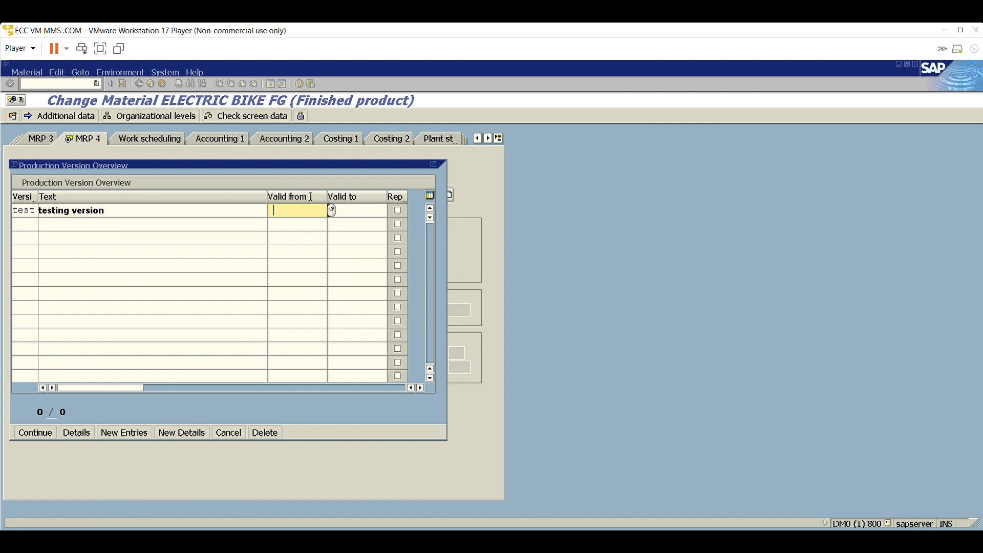
# Step: Set the production version's validity from 01.01.2024 to 31.12.9999
pyautogui.click(311, 210)
pyautogui.click(305, 220)
pyautogui.press('BackSpace')
pyautogui.write('1.01.2024')
pyautogui.press('Tab')
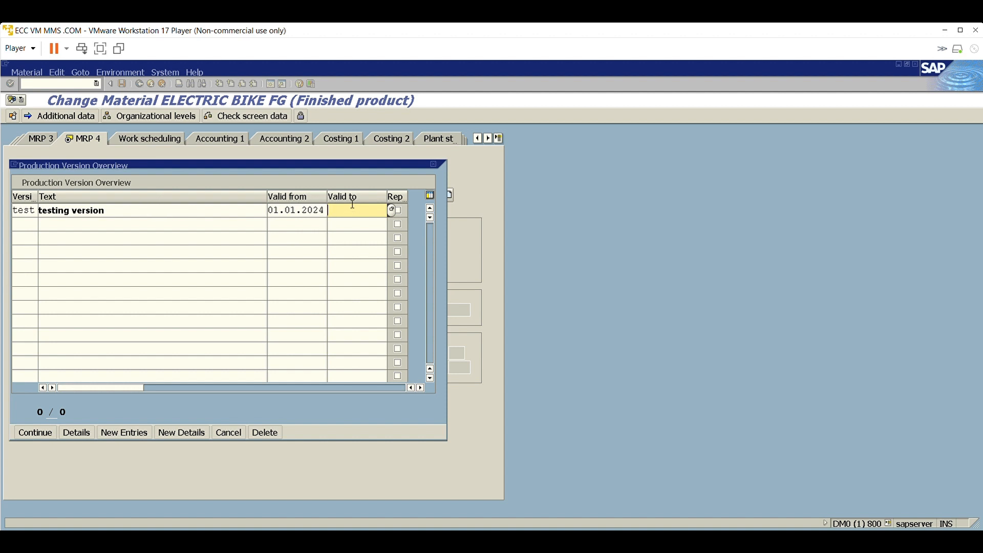
pyautogui.press('Down')
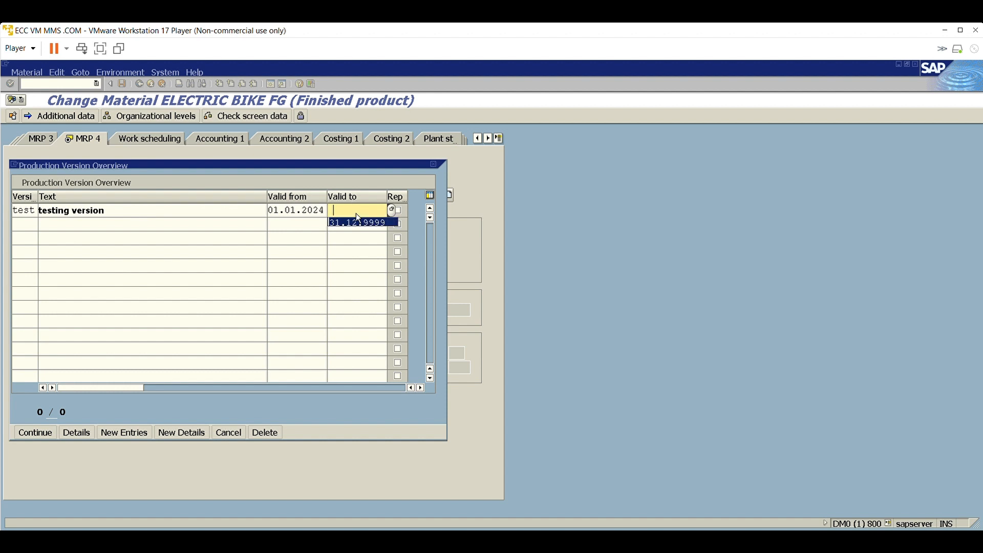
pyautogui.press('Return')
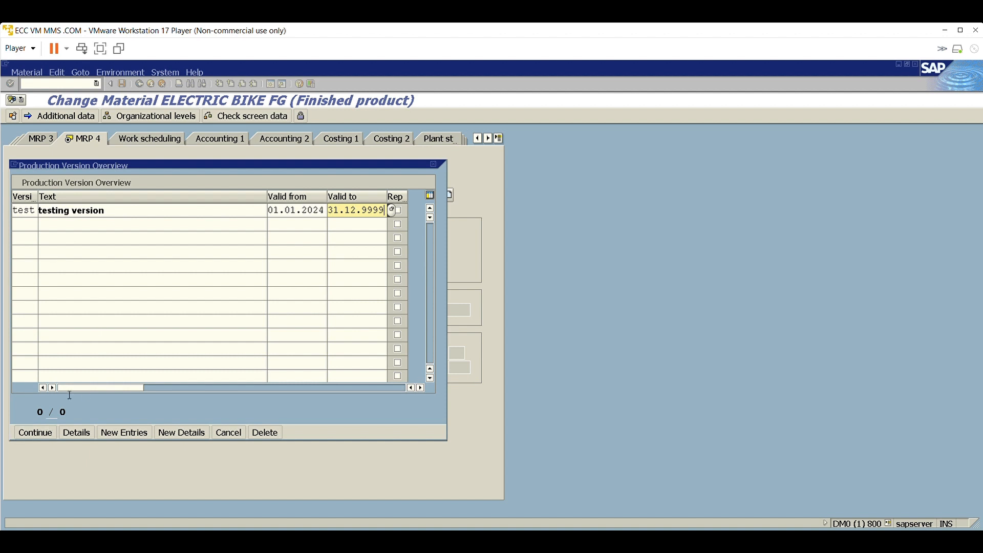
# Step: Open the details of the test production version and set the detailed planning task list type to Routing
pyautogui.doubleClick(33, 209)
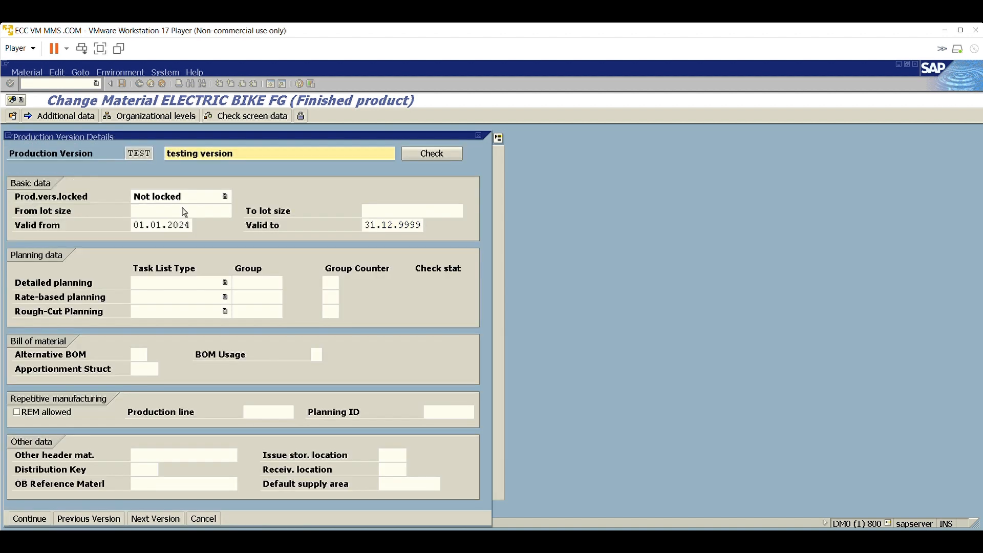
pyautogui.click(225, 282)
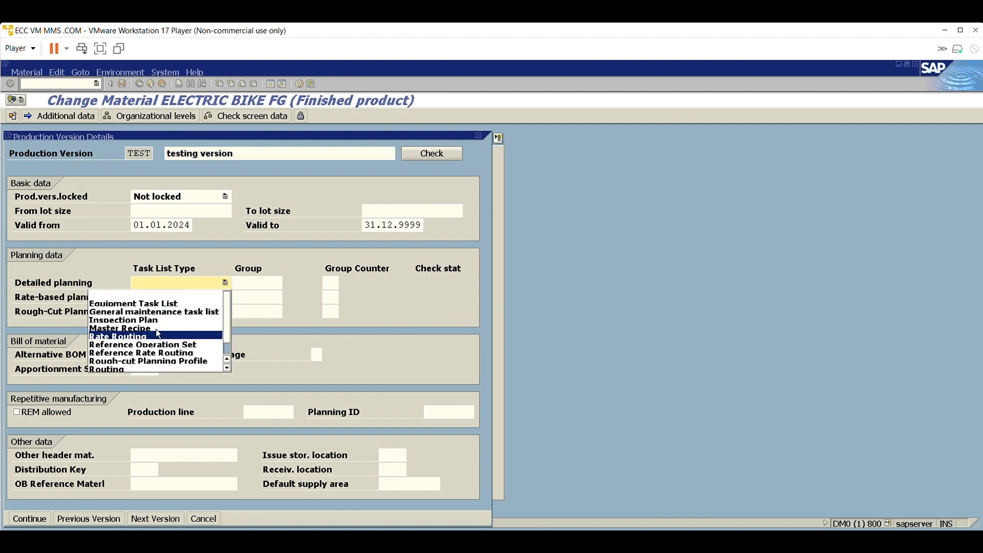
pyautogui.click(128, 368)
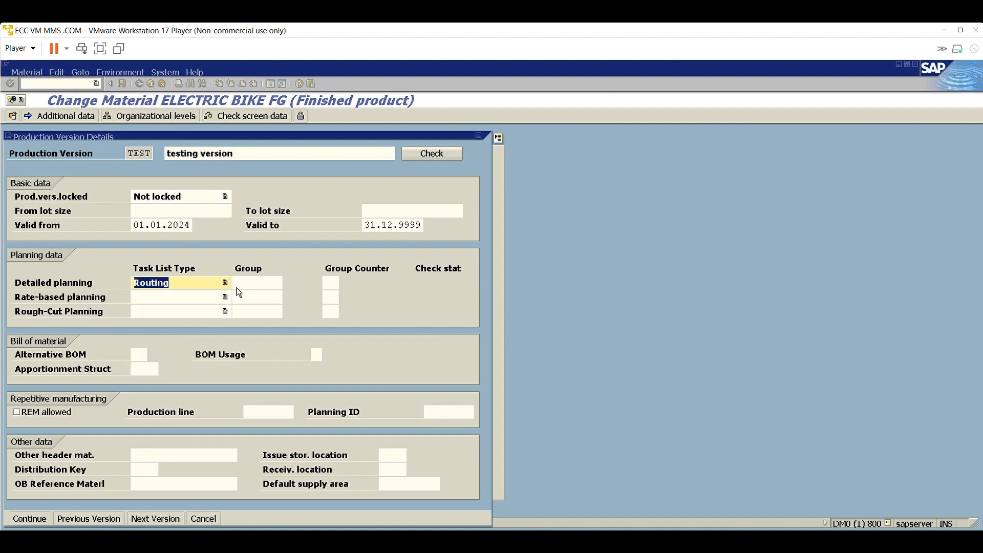
# Step: Search task list groups by material and assign group 50001439 with group counter 3 to detailed planning
pyautogui.press('Tab')
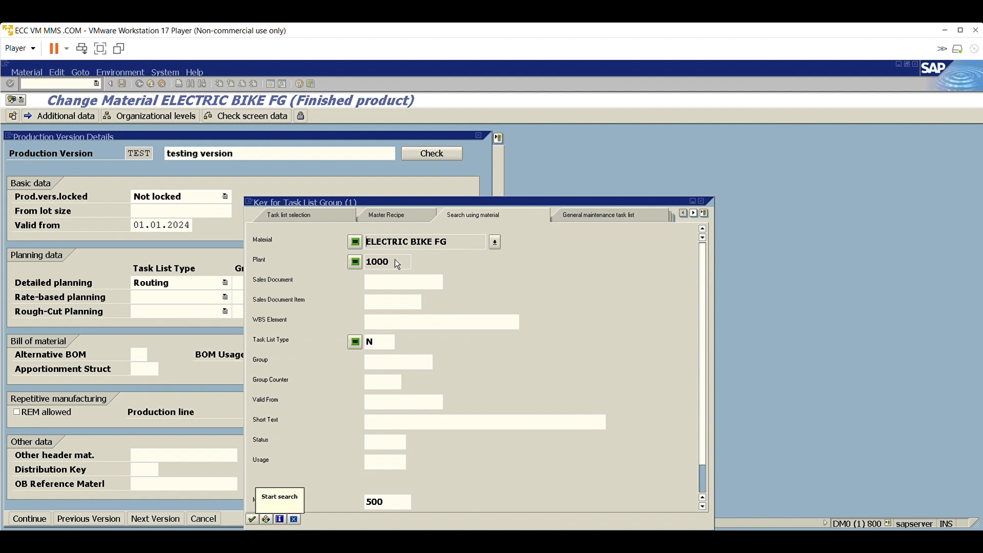
pyautogui.click(252, 519)
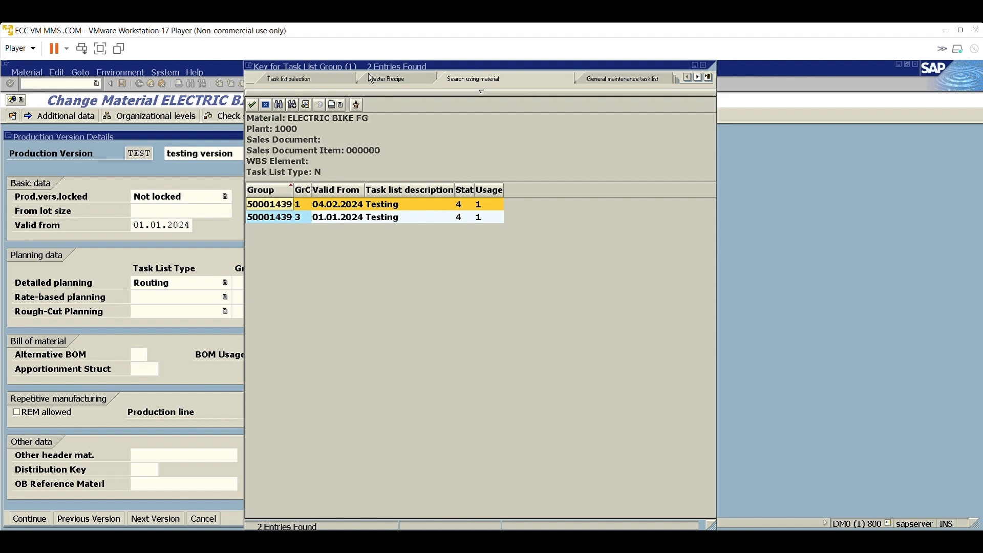
pyautogui.moveTo(307, 64); pyautogui.dragTo(396, 64)
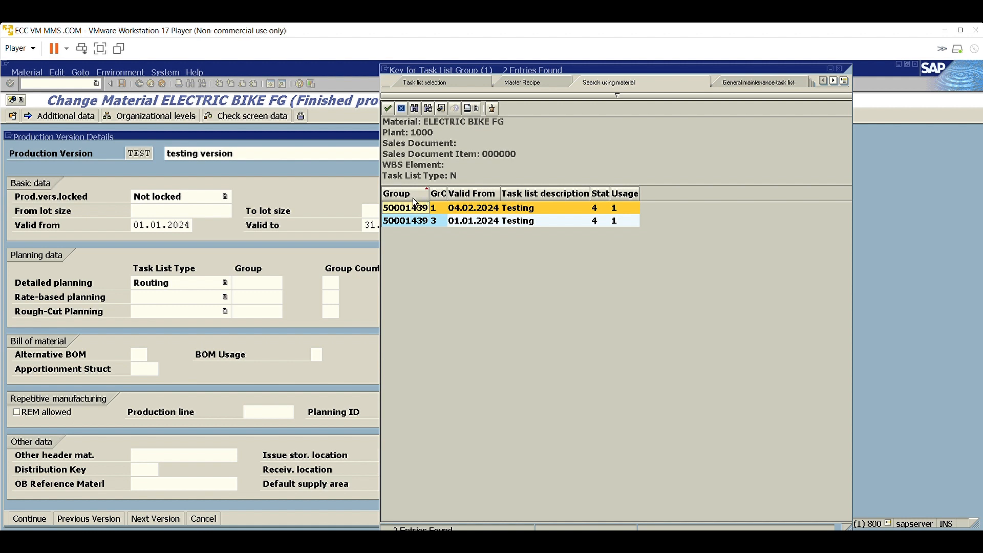
pyautogui.click(425, 216)
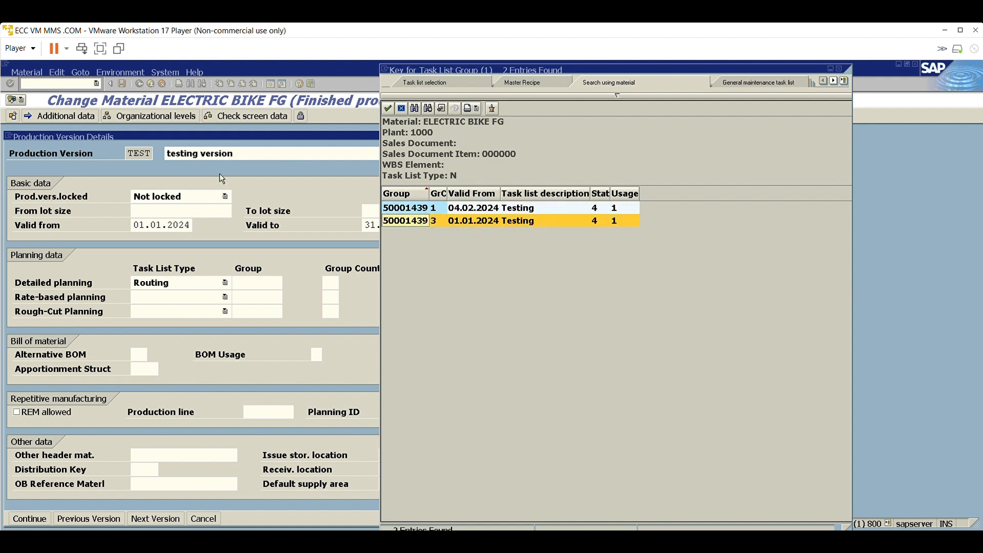
pyautogui.click(415, 203)
pyautogui.click(423, 214)
pyautogui.click(420, 200)
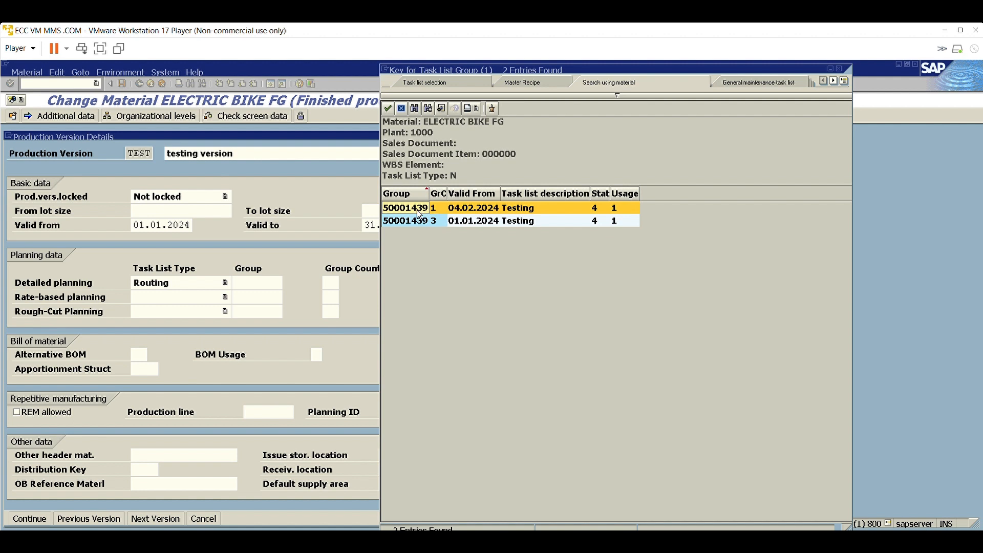
pyautogui.press('Down')
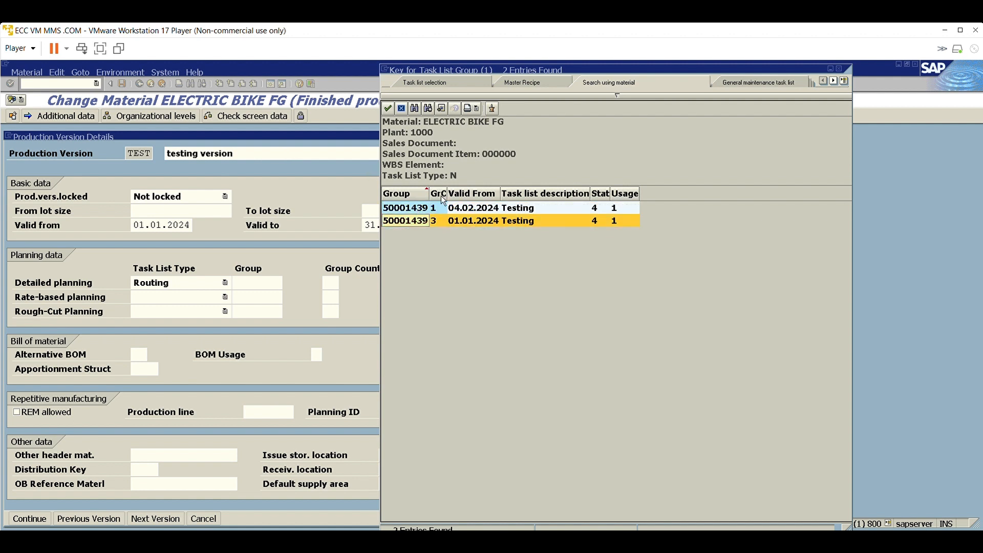
pyautogui.press('Return')
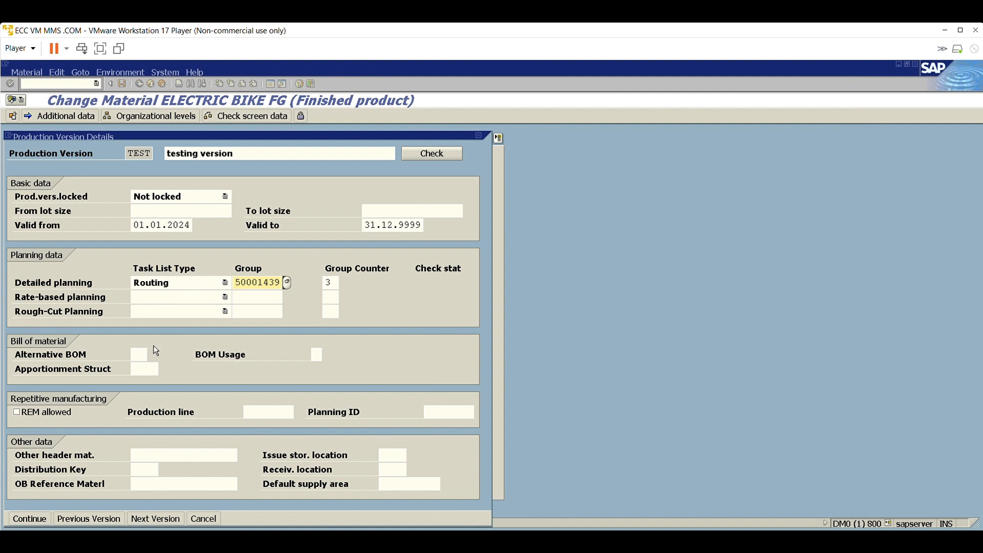
# Step: Assign the existing alternative BOM 1 with BOM usage 1, run the production version check and close its log
pyautogui.click(139, 354)
pyautogui.press('F4')
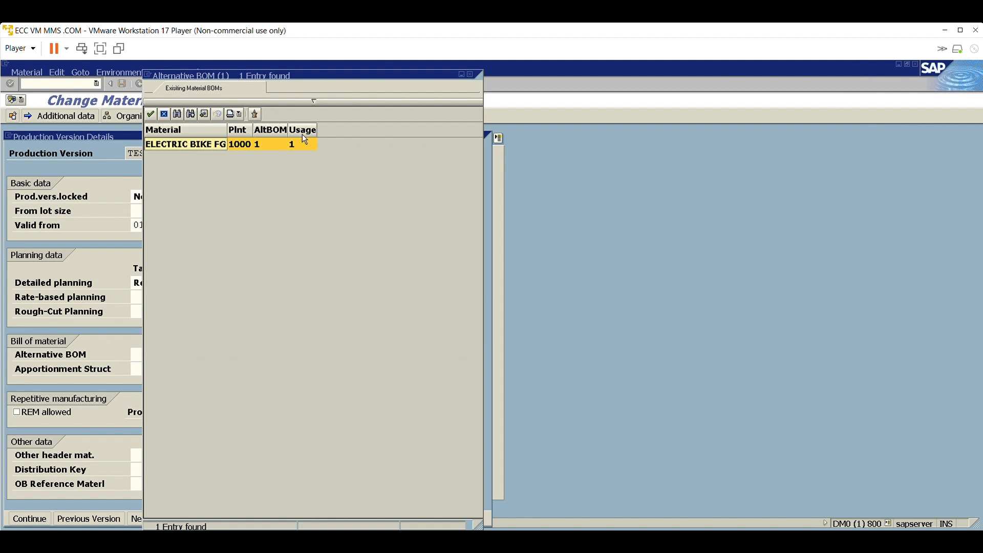
pyautogui.doubleClick(188, 144)
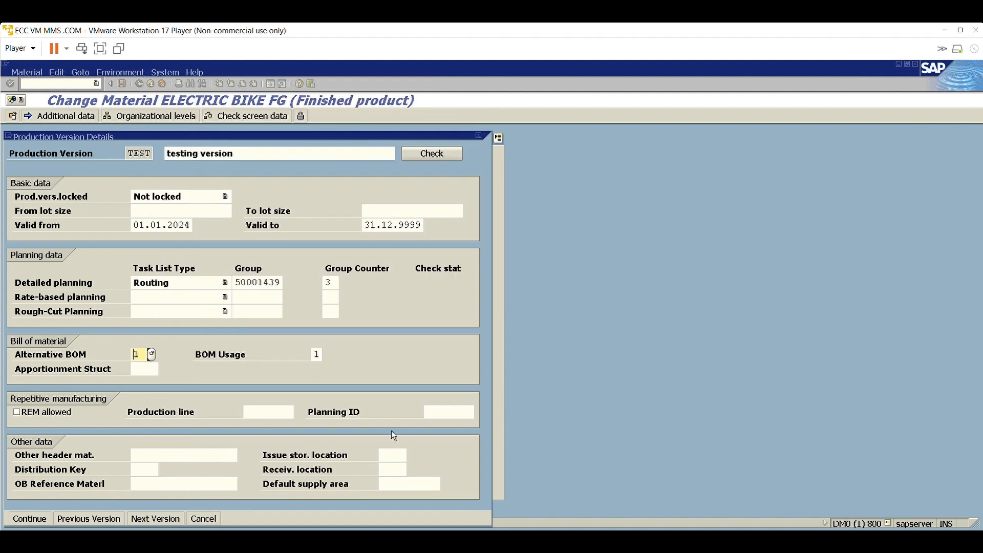
pyautogui.click(430, 147)
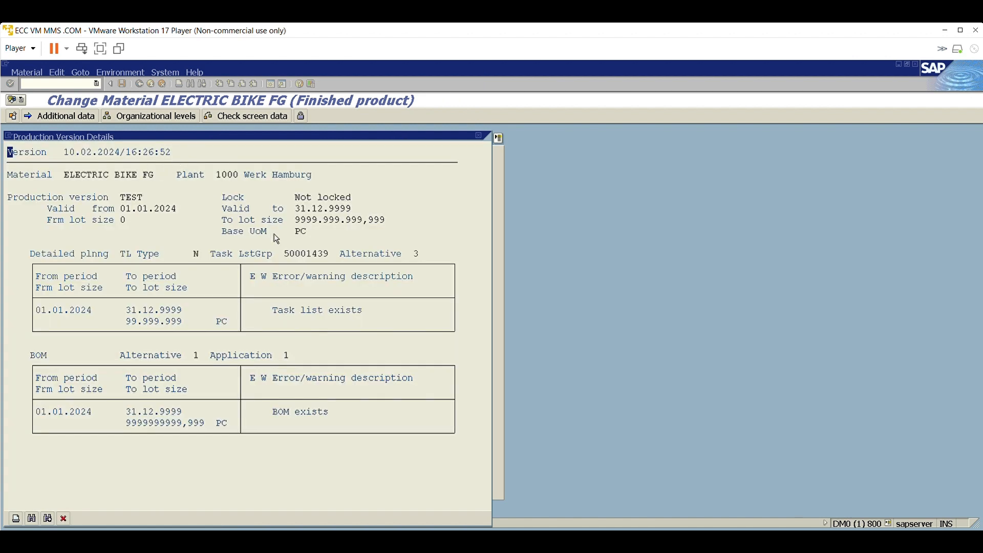
pyautogui.click(478, 135)
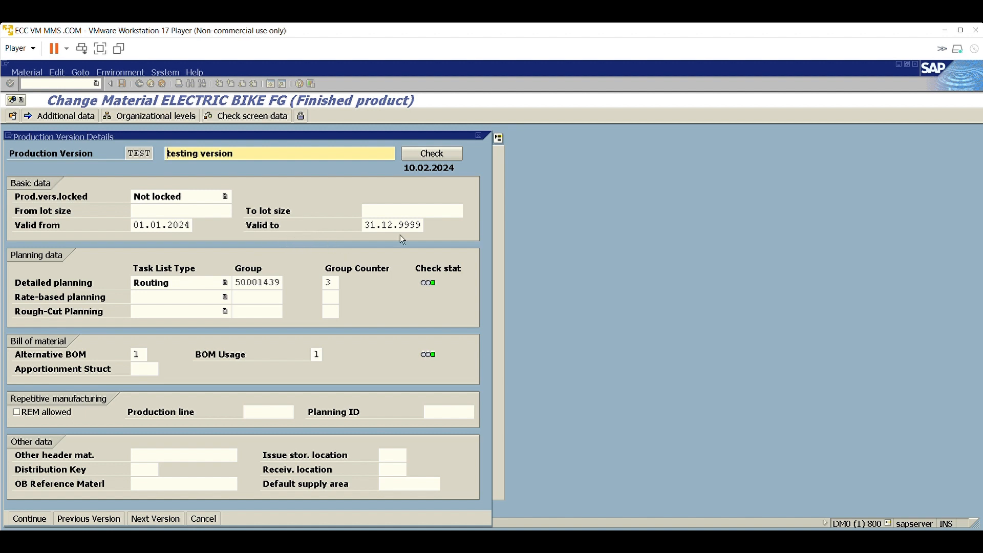
# Step: Set the test production version's valid-from date to 01.10.2023 and run the production version check
pyautogui.click(163, 223)
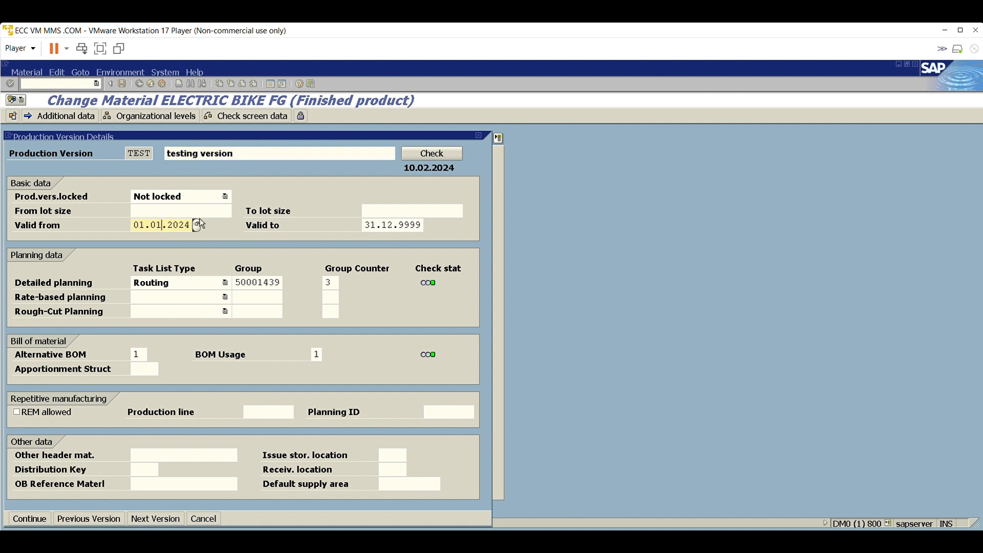
pyautogui.press('BackSpace')
pyautogui.press('BackSpace')
pyautogui.write('10')
pyautogui.press('Right')
pyautogui.press('Right')
pyautogui.press('BackSpace')
pyautogui.write('3')
pyautogui.click(405, 157)
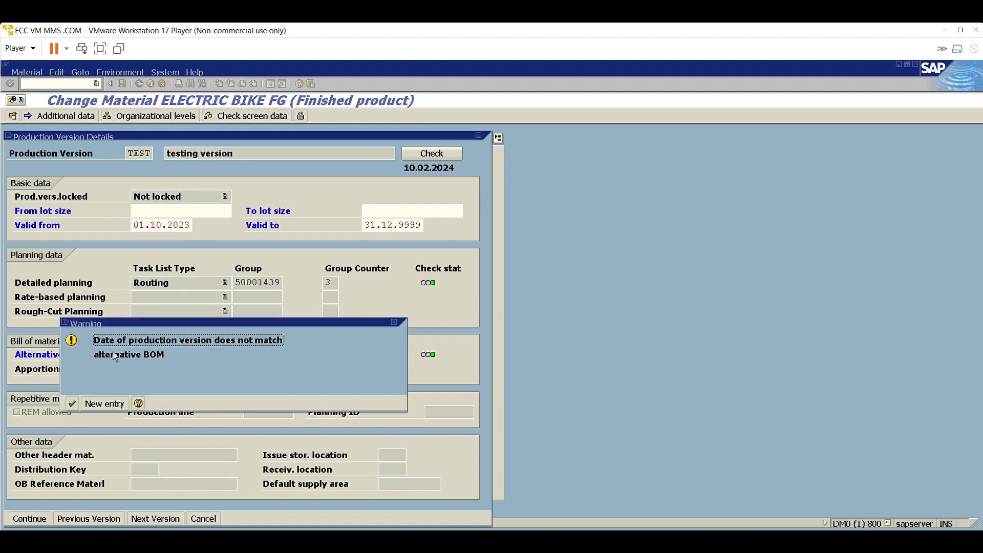
# Step: Review and acknowledge the validity warnings for the alternative BOM and routing, and close the check log
pyautogui.moveTo(137, 322); pyautogui.dragTo(317, 256)
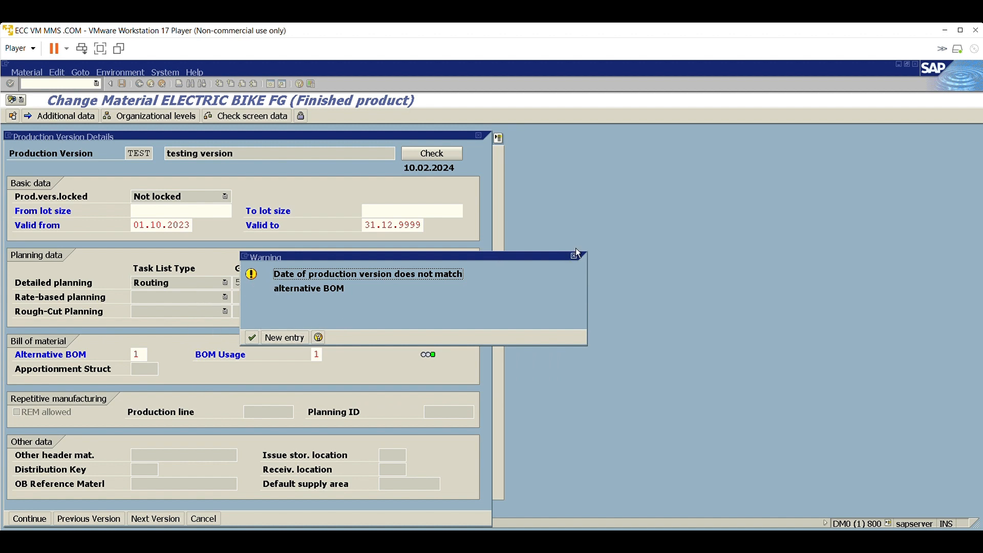
pyautogui.press('Return')
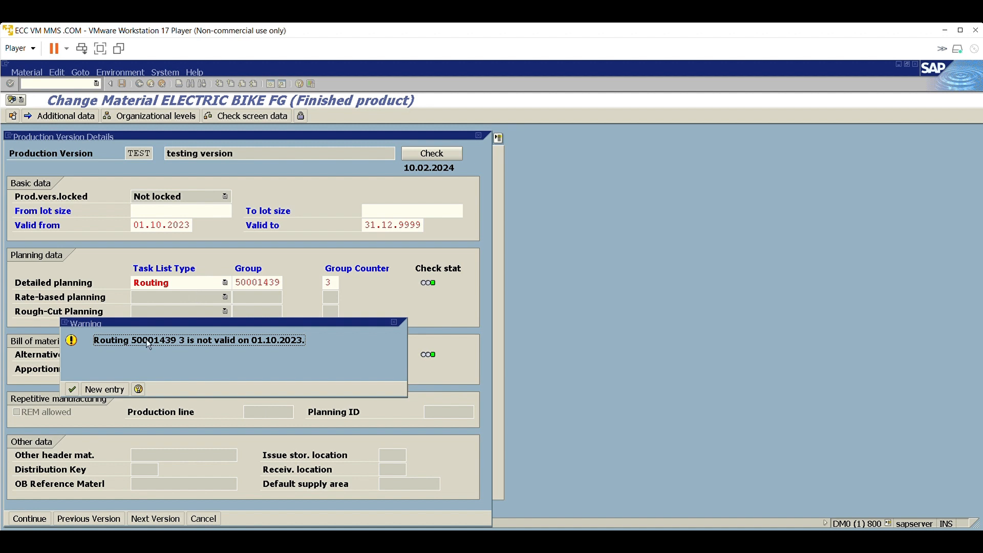
pyautogui.press('Return')
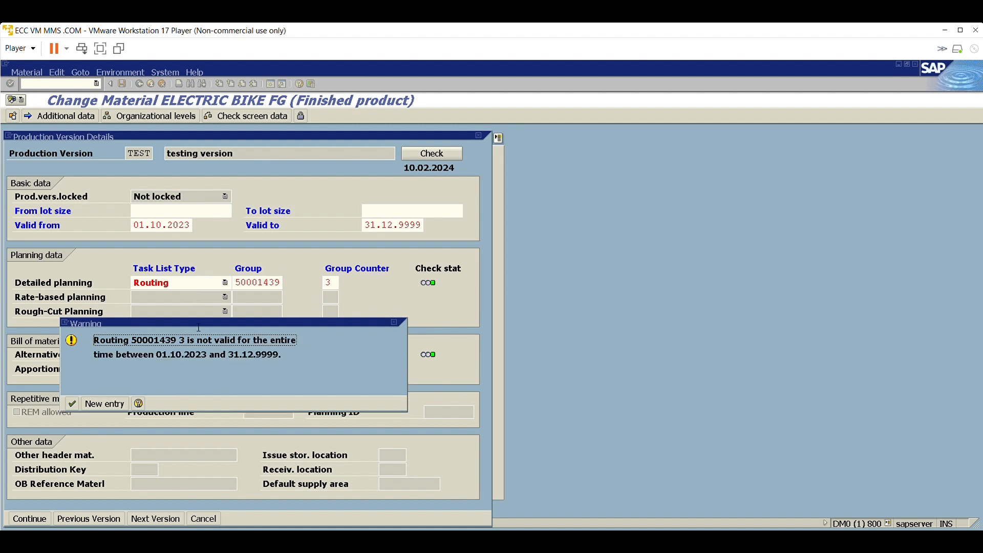
pyautogui.press('Return')
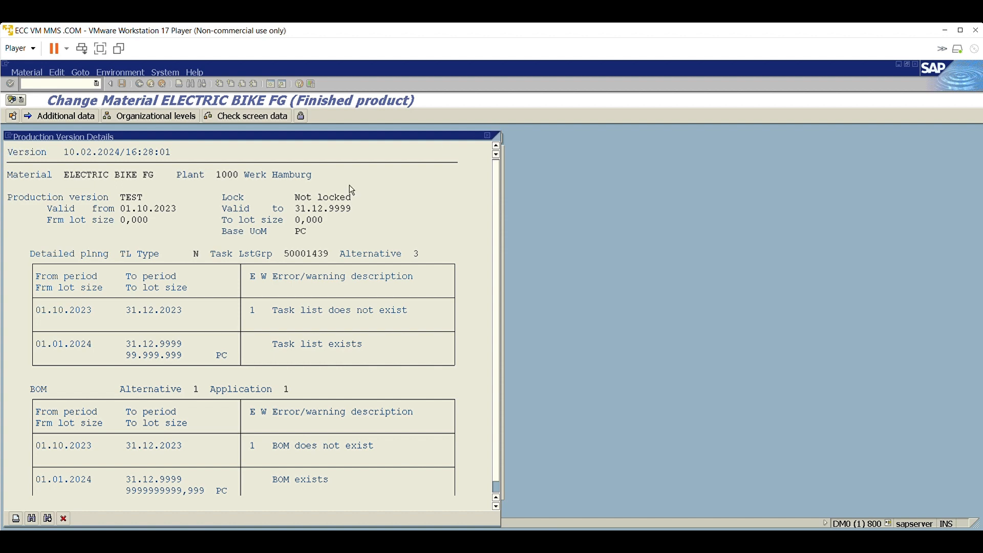
pyautogui.press('Return')
# Step: Set the valid-from date back to 01.01.2024 and return to the production version overview
pyautogui.click(162, 225)
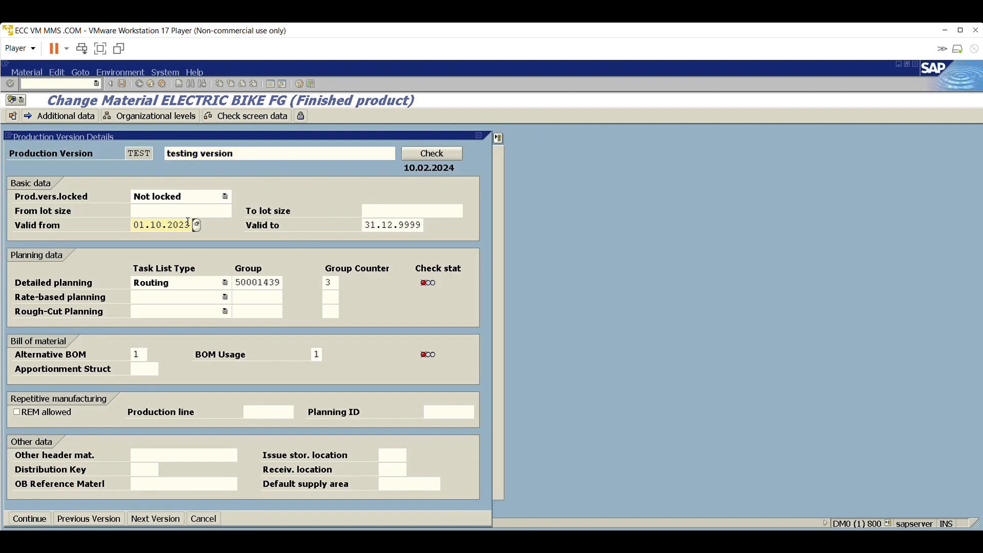
pyautogui.press('BackSpace')
pyautogui.press('Right')
pyautogui.press('BackSpace')
pyautogui.write('4')
pyautogui.press('Return')
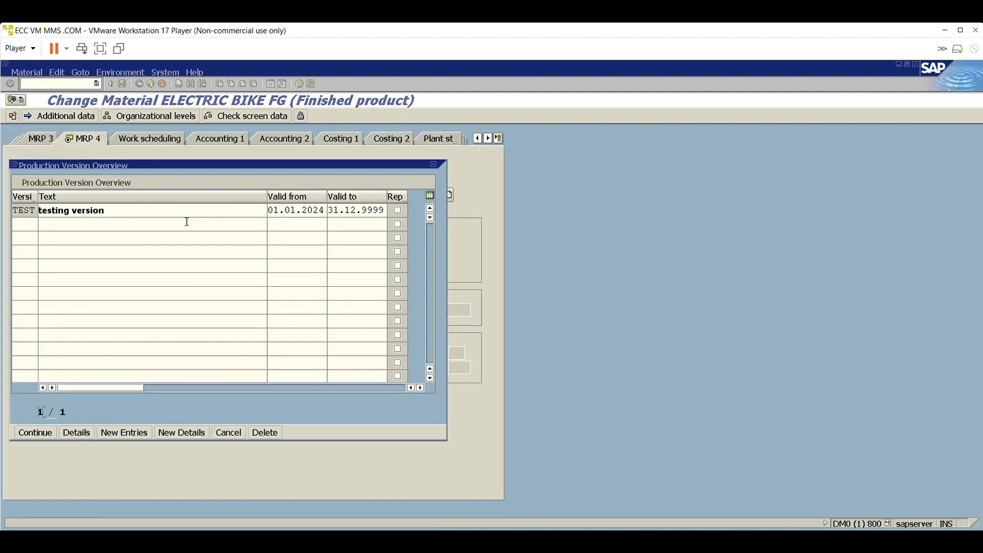
# Step: Reopen the details of the test production version, rerun its check and close the log
pyautogui.doubleClick(29, 209)
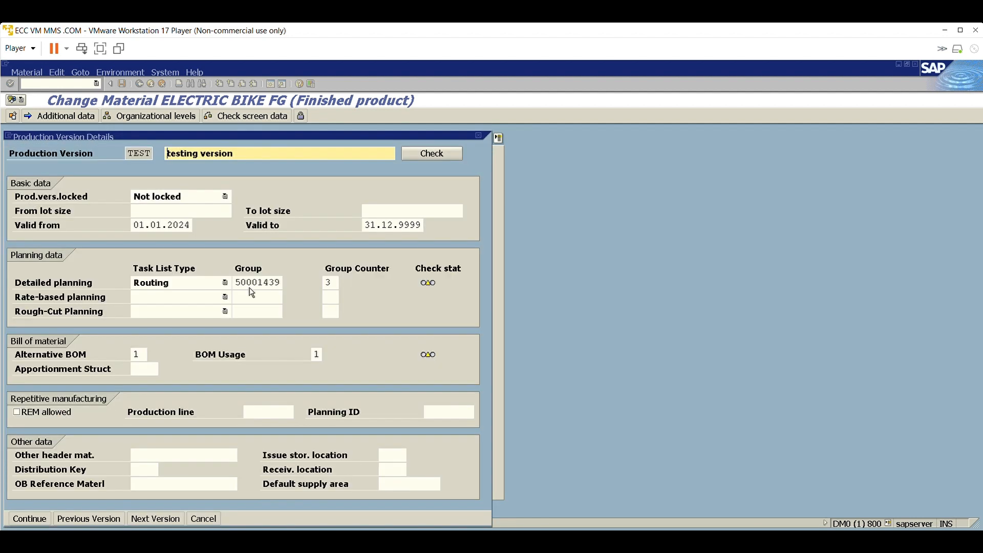
pyautogui.click(424, 151)
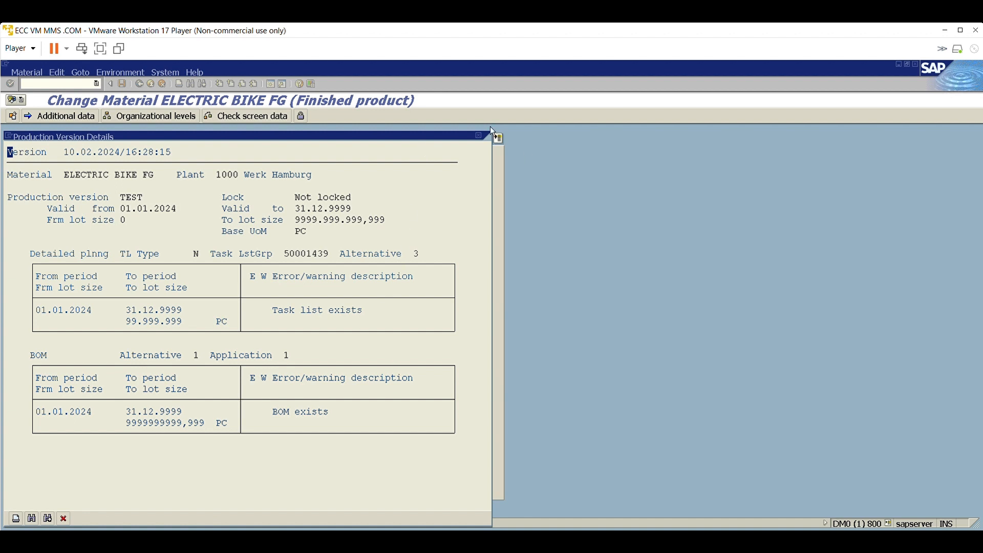
pyautogui.click(480, 135)
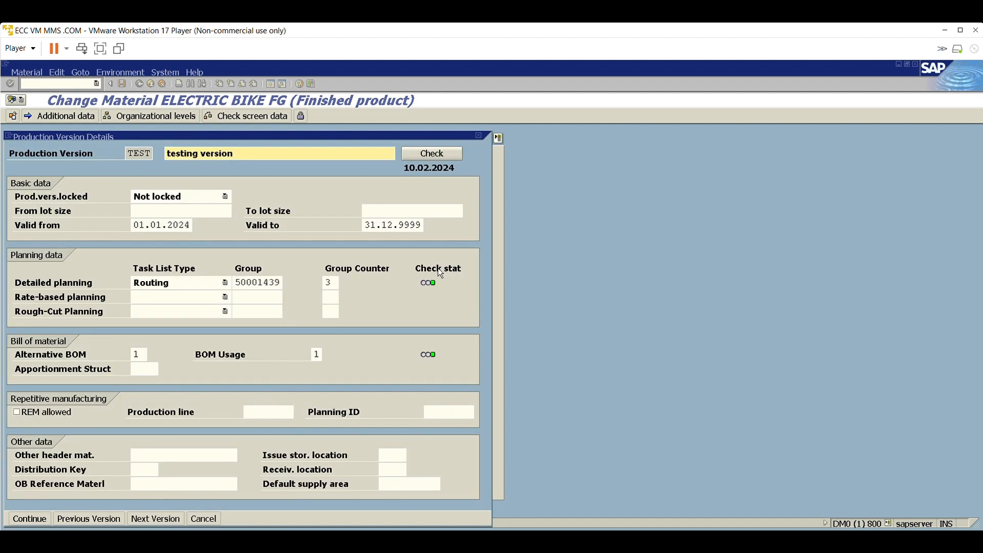
# Step: Examine the check status of detailed planning and the bill of material, and close the version details
pyautogui.click(436, 270)
pyautogui.click(433, 351)
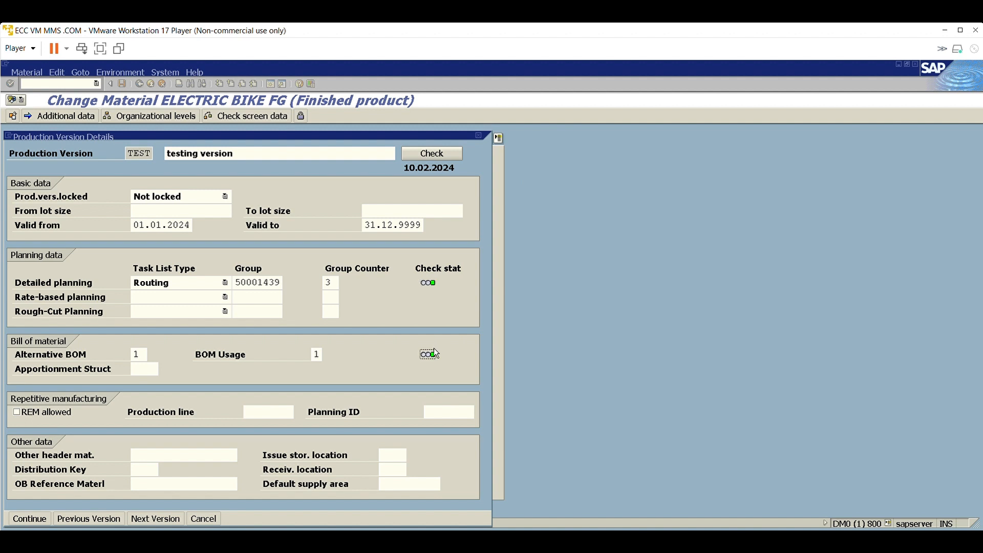
pyautogui.click(433, 274)
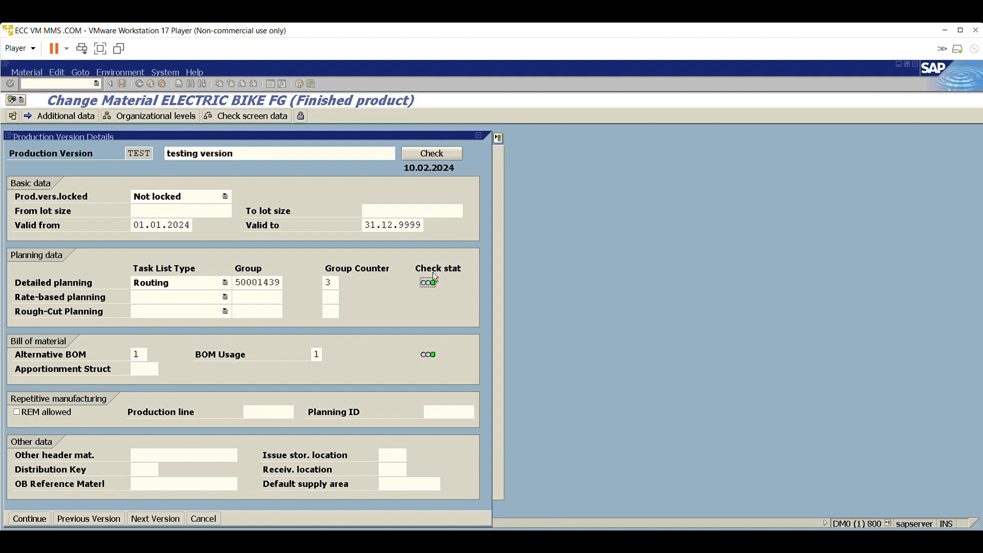
pyautogui.click(441, 346)
pyautogui.click(480, 134)
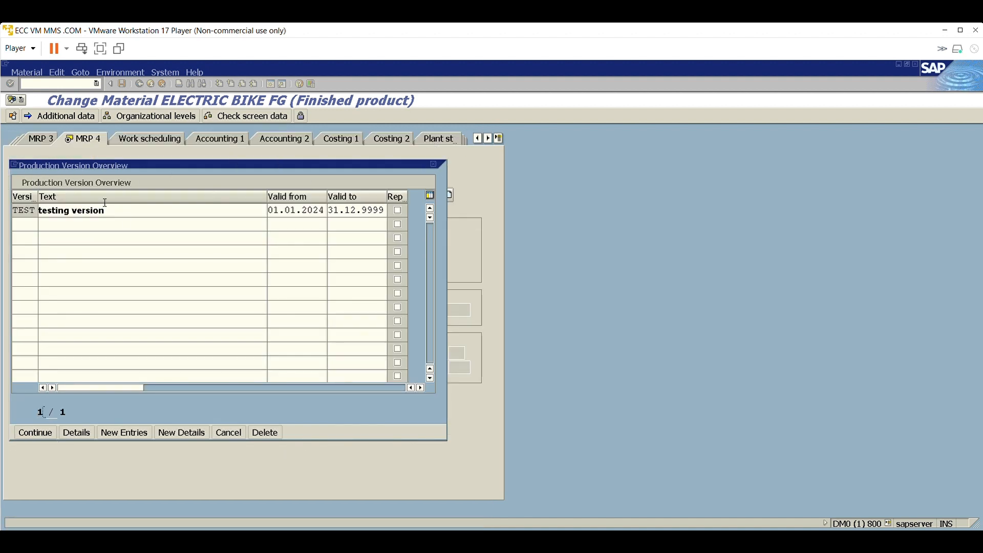
# Step: Delete the test production version from the overview and leave the material's change screens
pyautogui.click(30, 207)
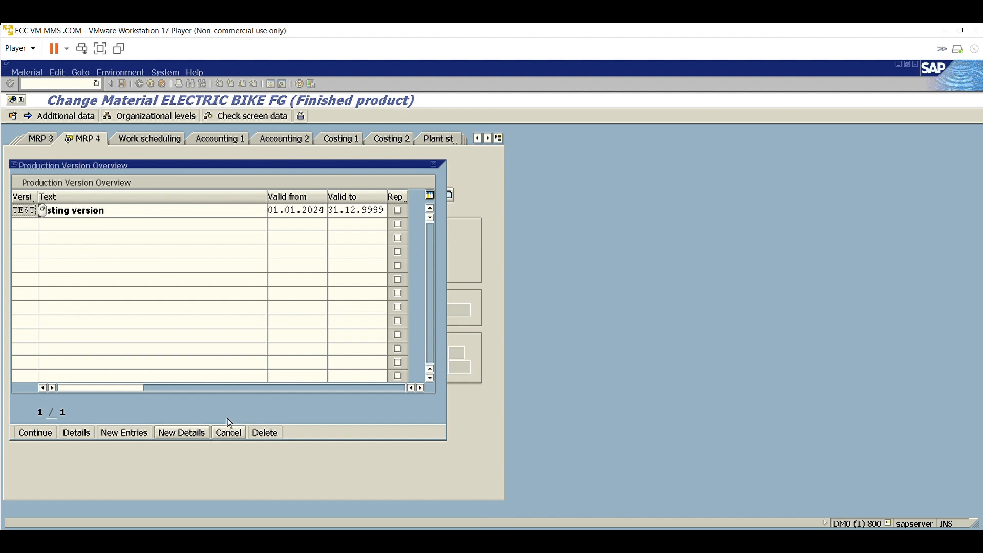
pyautogui.click(256, 430)
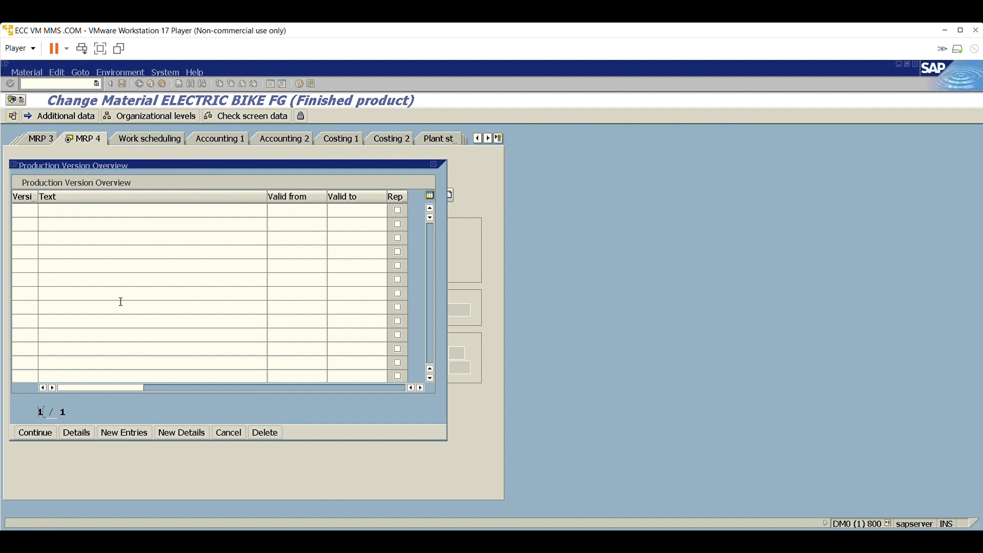
pyautogui.click(43, 428)
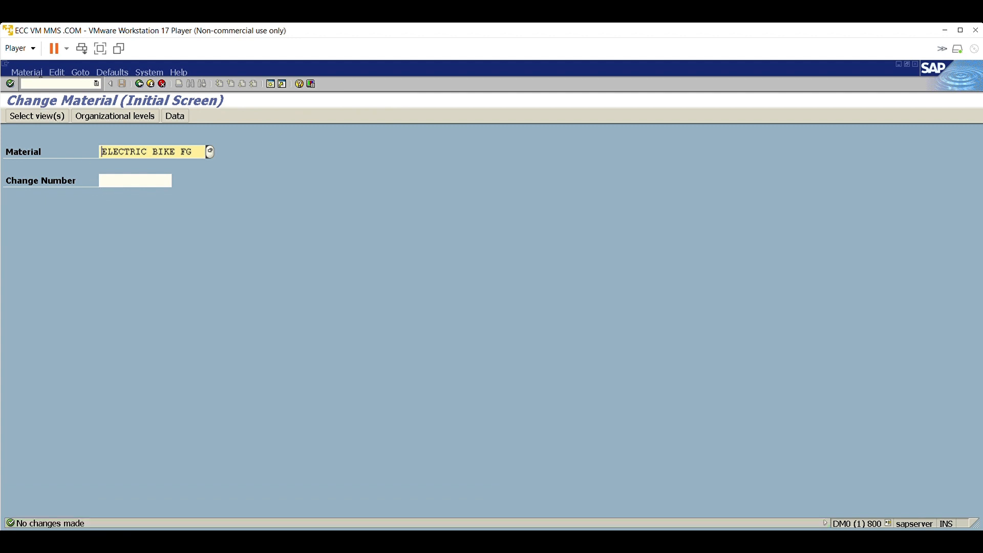
# Step: Open mass processing of production versions with transaction code C223
pyautogui.click(41, 80)
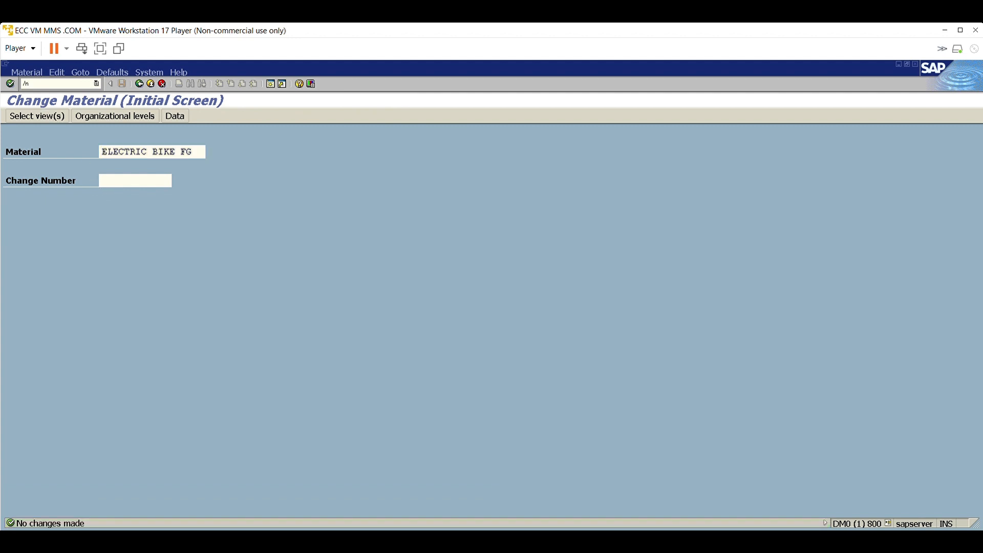
pyautogui.write('/nc223')
pyautogui.press('Return')
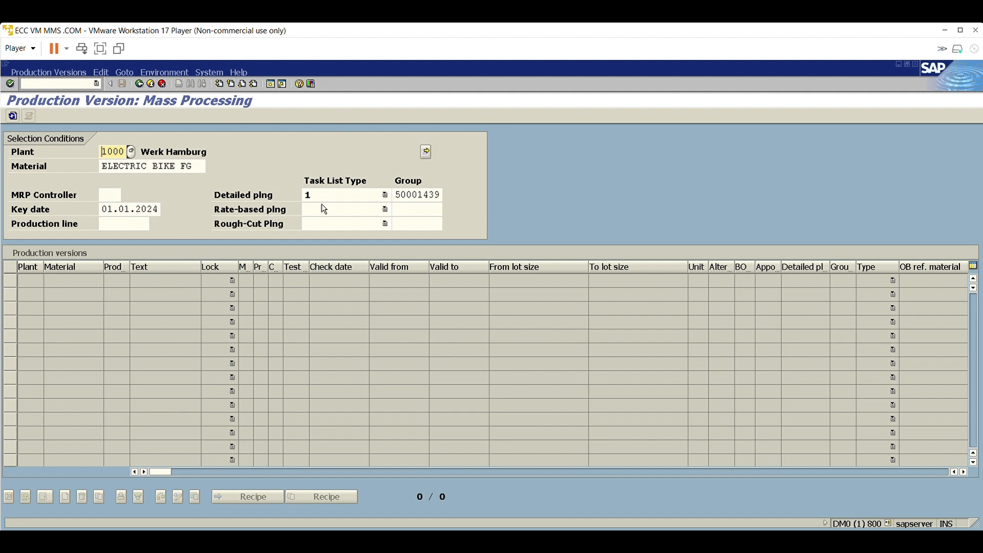
# Step: Set the detailed planning selection to Routing with group 50001439, searched by material, and load the production versions
pyautogui.click(384, 195)
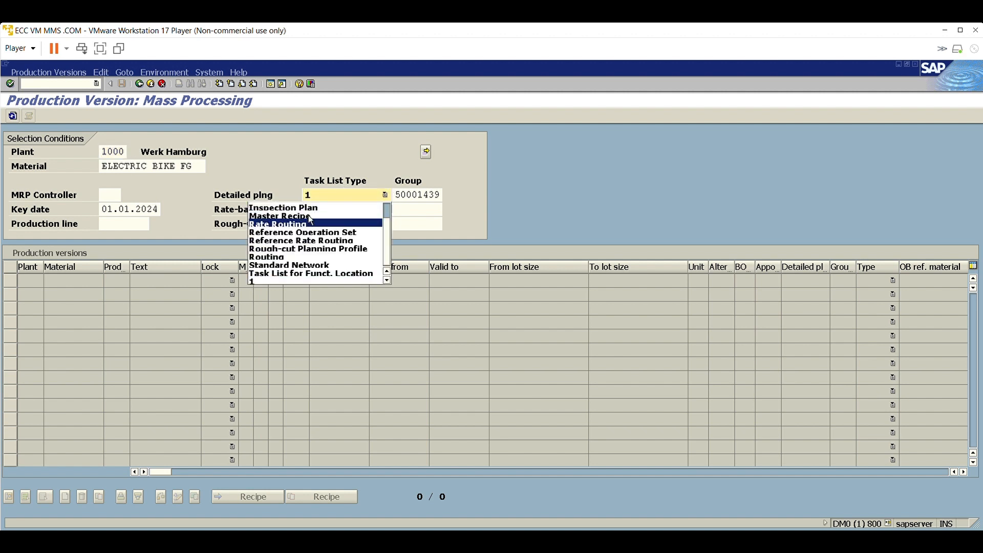
pyautogui.click(300, 249)
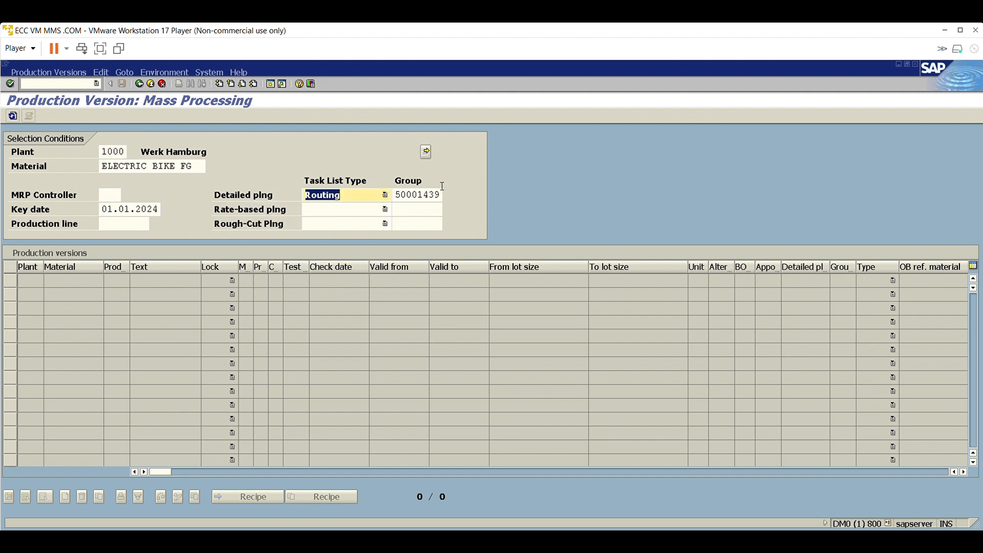
pyautogui.moveTo(441, 192); pyautogui.dragTo(355, 185)
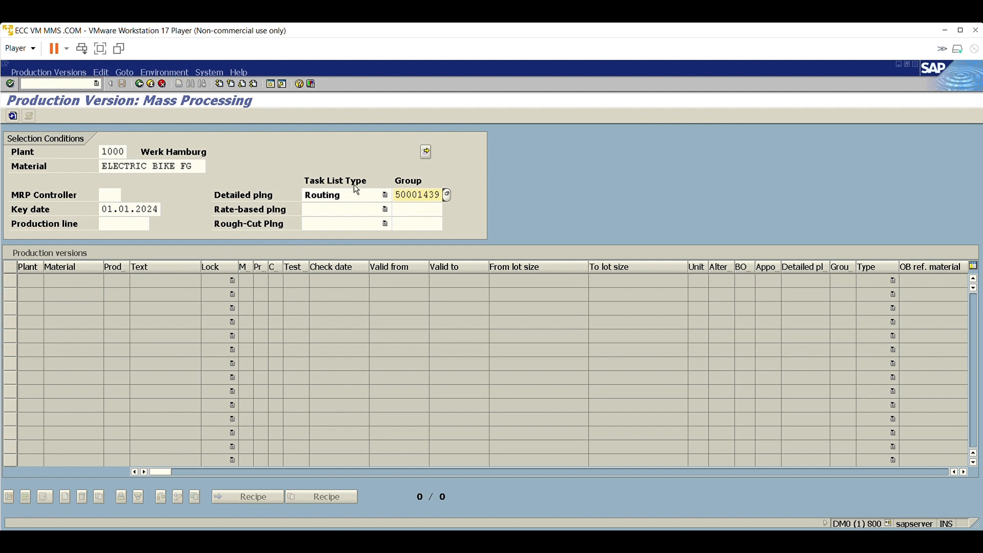
pyautogui.click(448, 193)
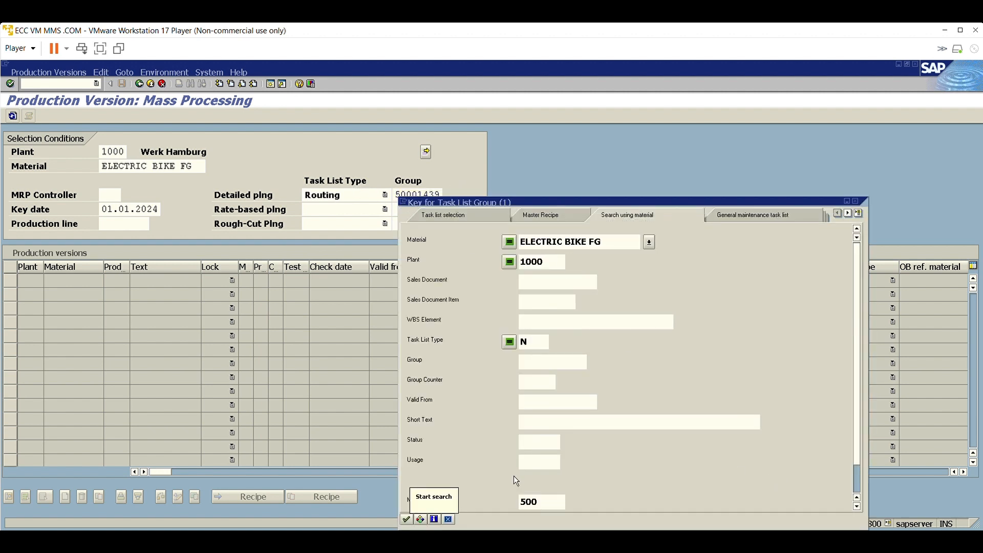
pyautogui.click(410, 517)
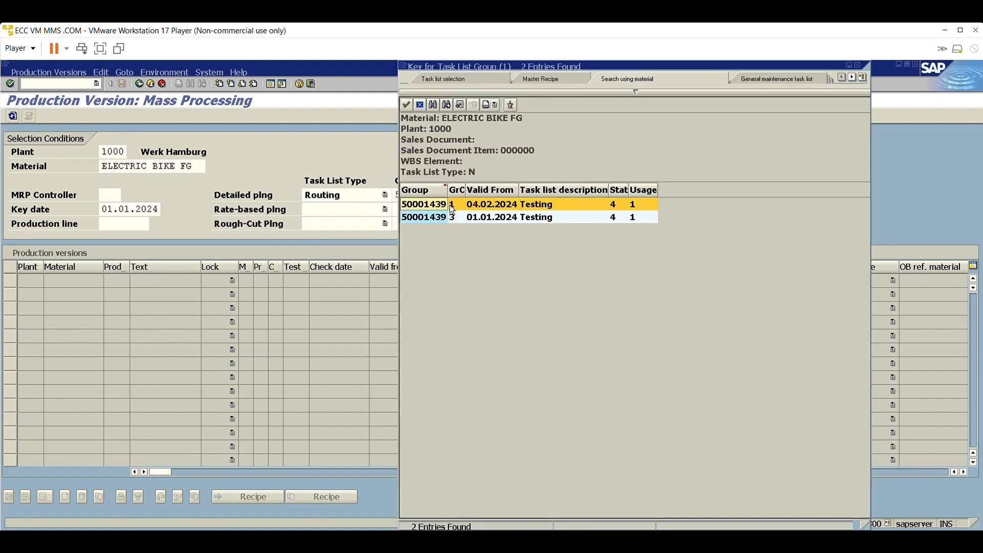
pyautogui.click(449, 207)
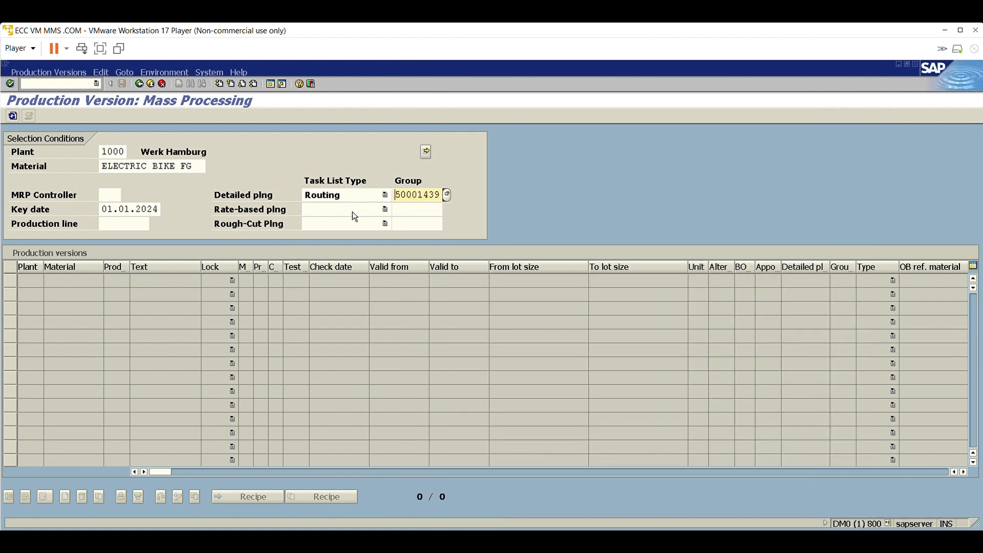
pyautogui.press('Return')
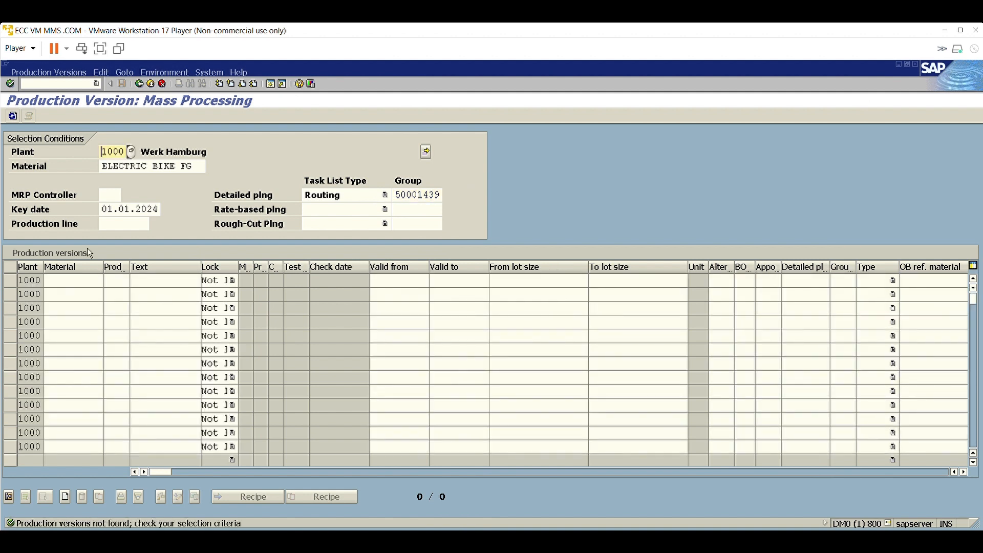
# Step: Enter material ELECTRIC BIKE FG and production version test in the first table row for plant 1000
pyautogui.click(62, 280)
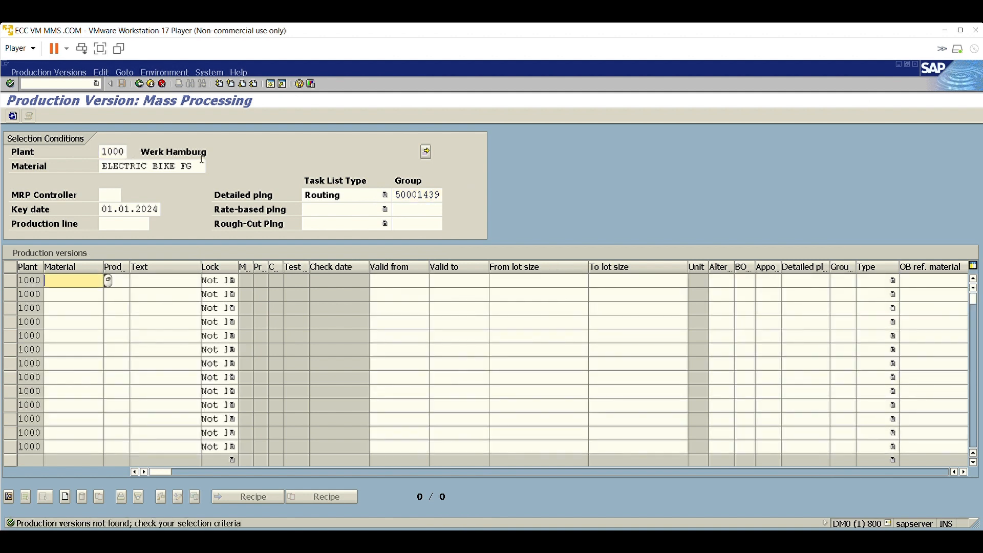
pyautogui.click(183, 160)
pyautogui.hotkey('ctrl', 'c')
pyautogui.click(100, 163)
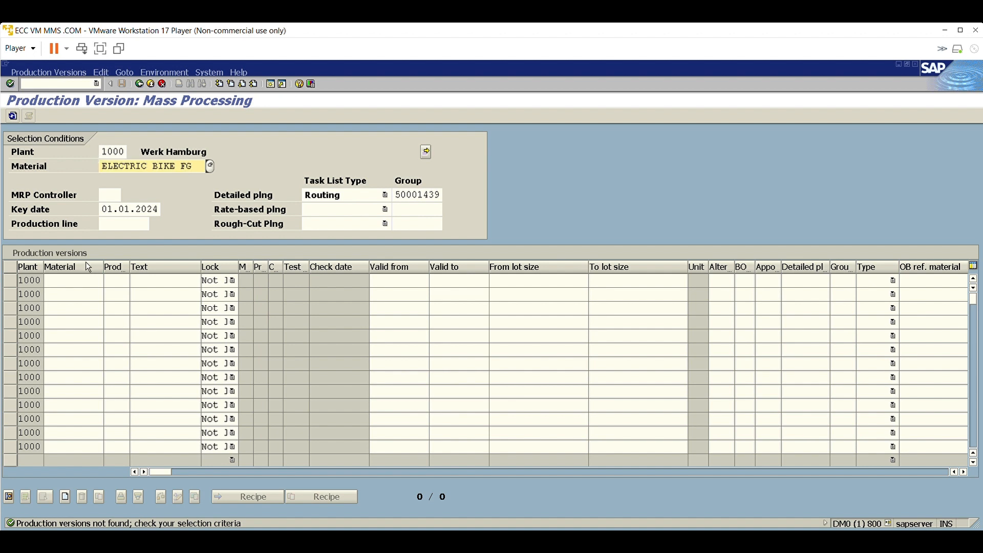
pyautogui.click(77, 280)
pyautogui.hotkey('ctrl', 'v')
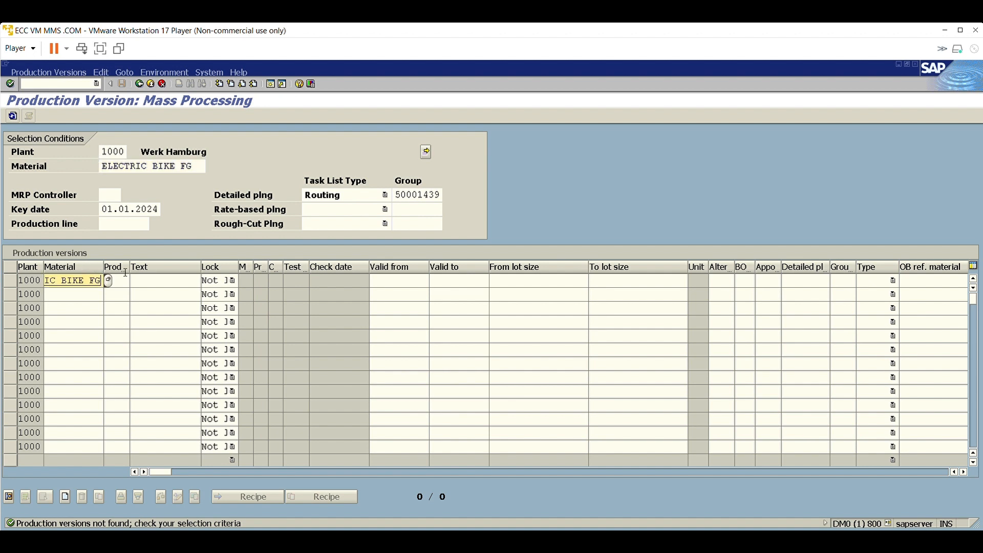
pyautogui.press('Tab')
pyautogui.write('tes')
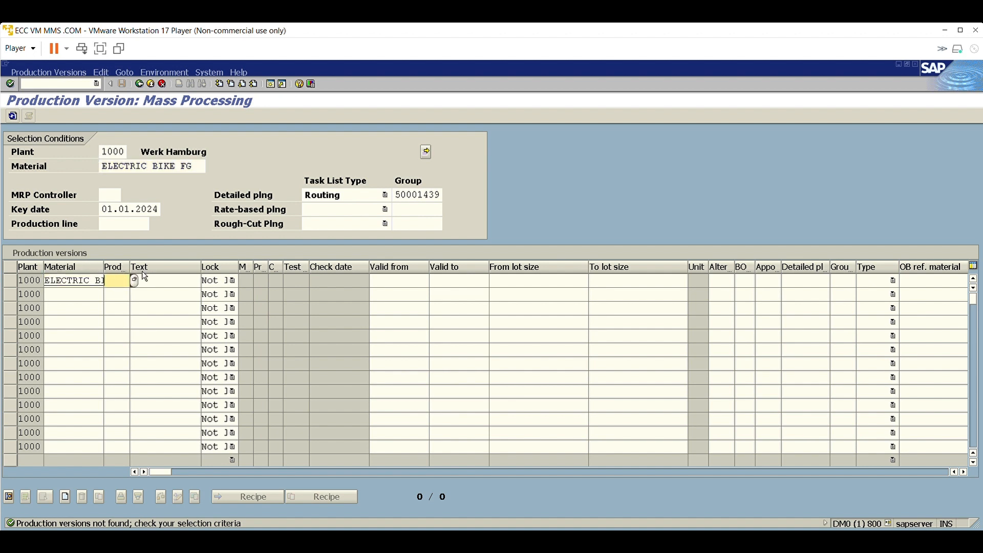
# Step: Set the new production version's validity from 01.01.2024 to 31.12.9999
pyautogui.click(385, 277)
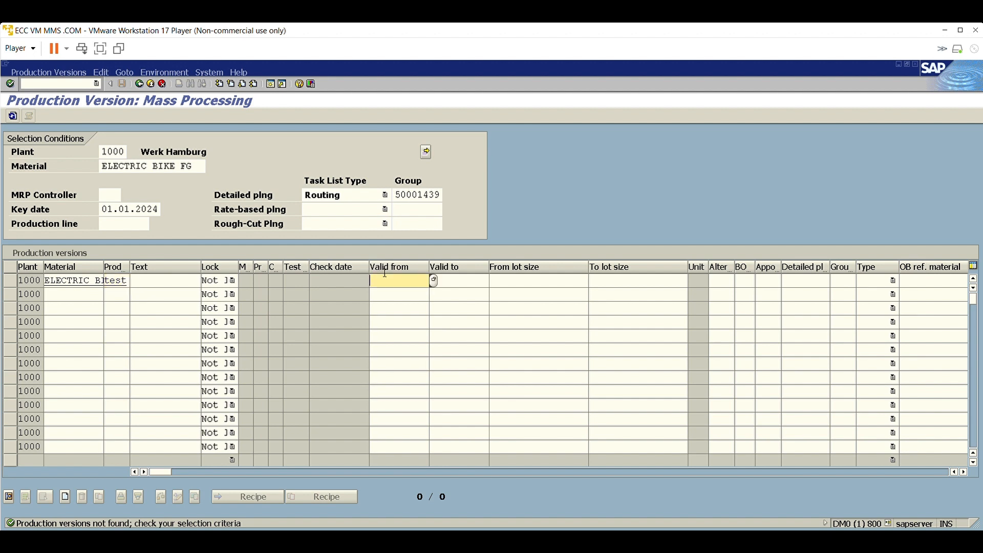
pyautogui.write('01')
pyautogui.write('/')
pyautogui.write('01.2024')
pyautogui.press('Tab')
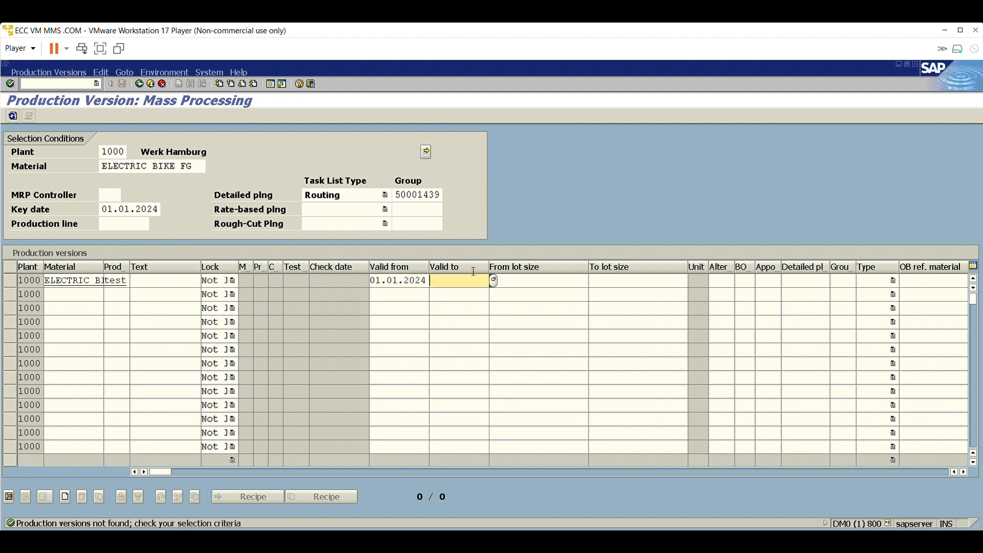
pyautogui.write('31.129')
pyautogui.write('999')
pyautogui.press('Left')
pyautogui.press('Left')
pyautogui.press('Left')
pyautogui.press('Left')
pyautogui.write('.')
pyautogui.press('Tab')
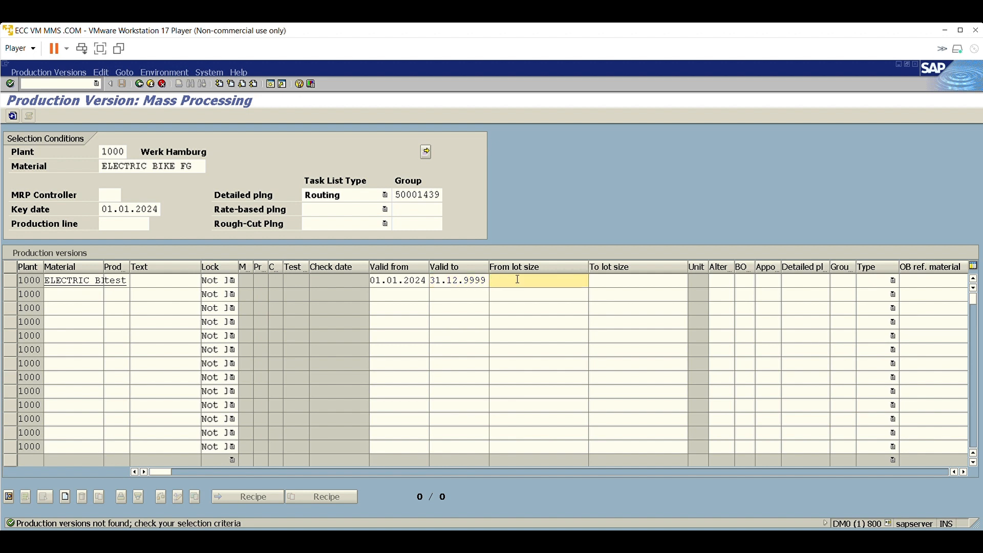
# Step: Set the new production version's upper lot size limit to 999999999 and confirm the row
pyautogui.press('Tab')
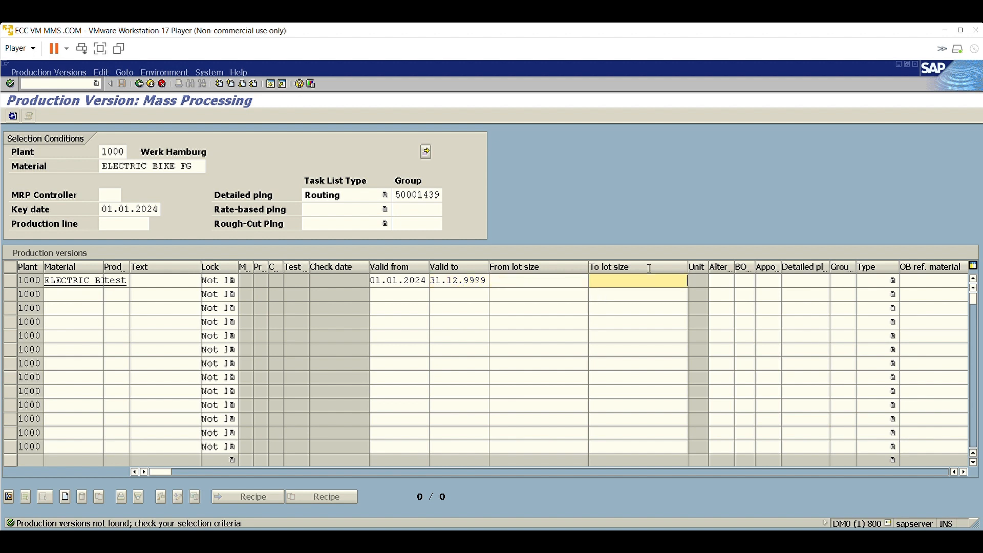
pyautogui.write('999999999')
pyautogui.press('Return')
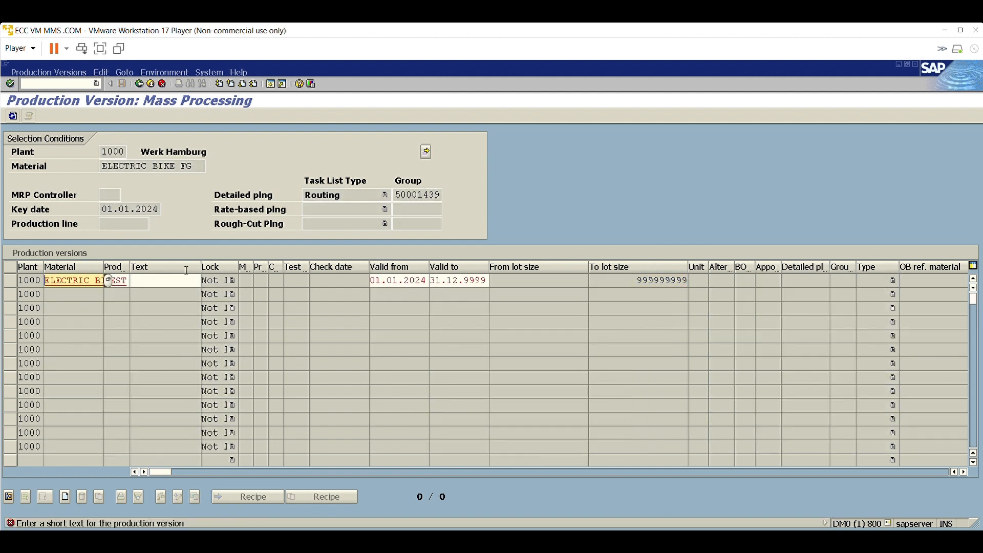
# Step: Enter the short text "testing the version" for the new production version and confirm the row
pyautogui.write('te')
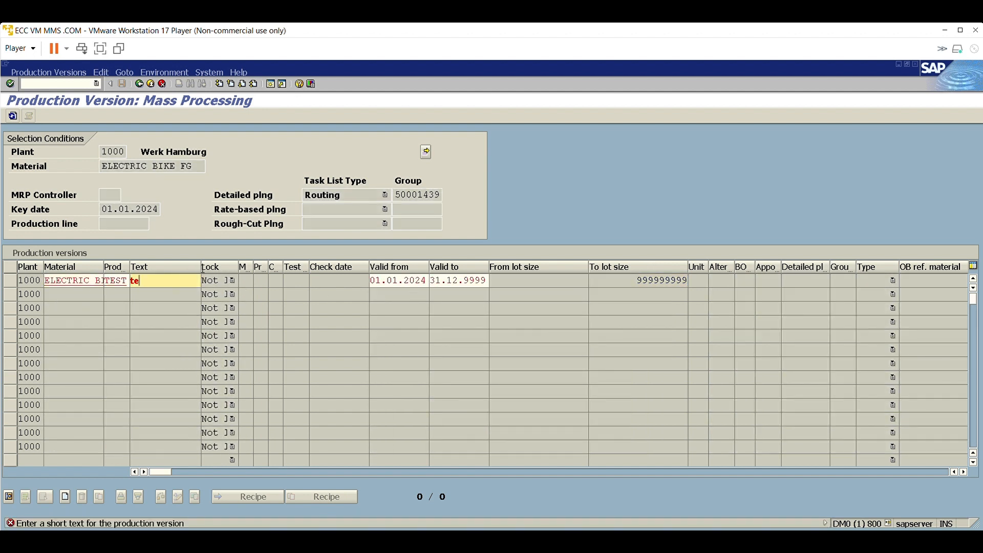
pyautogui.write('sting the version')
pyautogui.press('Return')
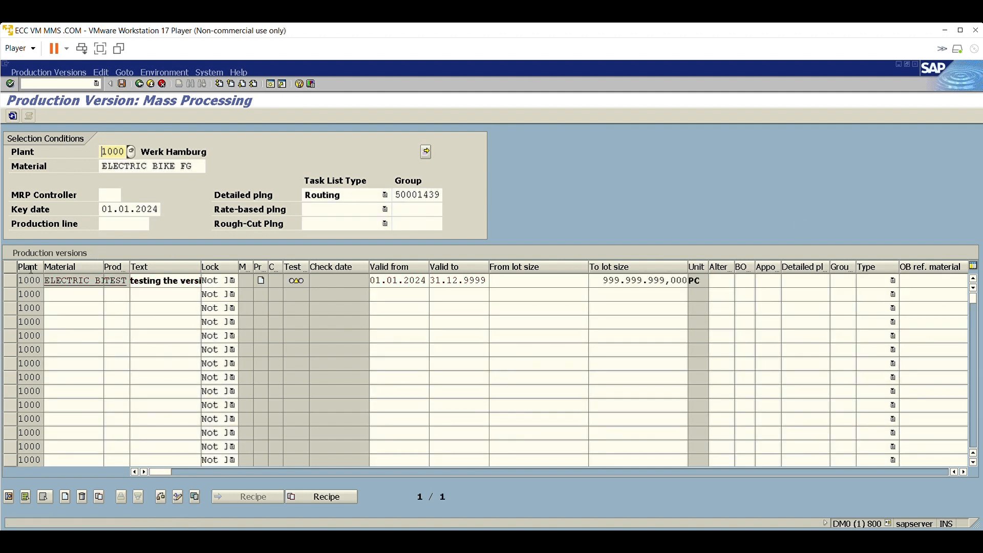
# Step: Leave the production version mass processing without saving the changes
pyautogui.click(13, 279)
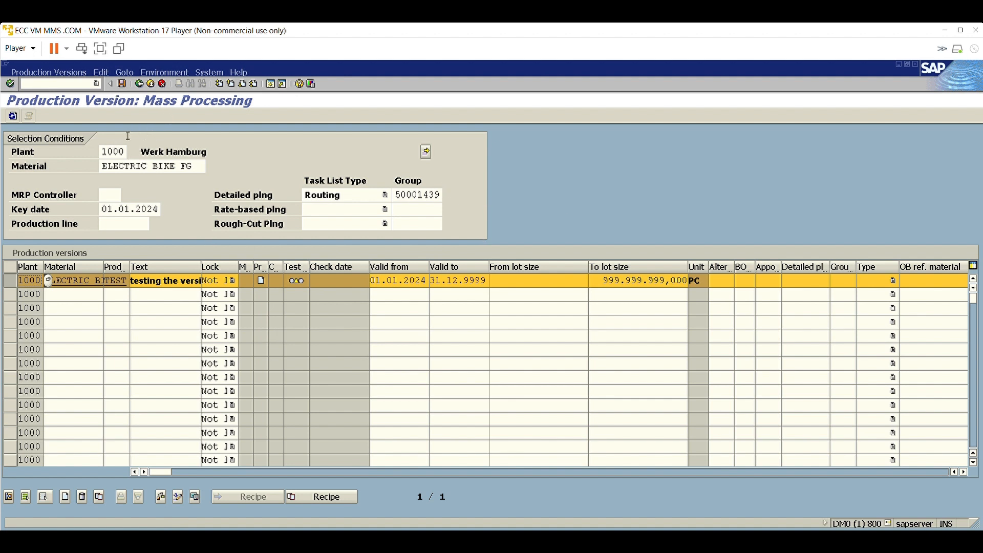
pyautogui.click(151, 83)
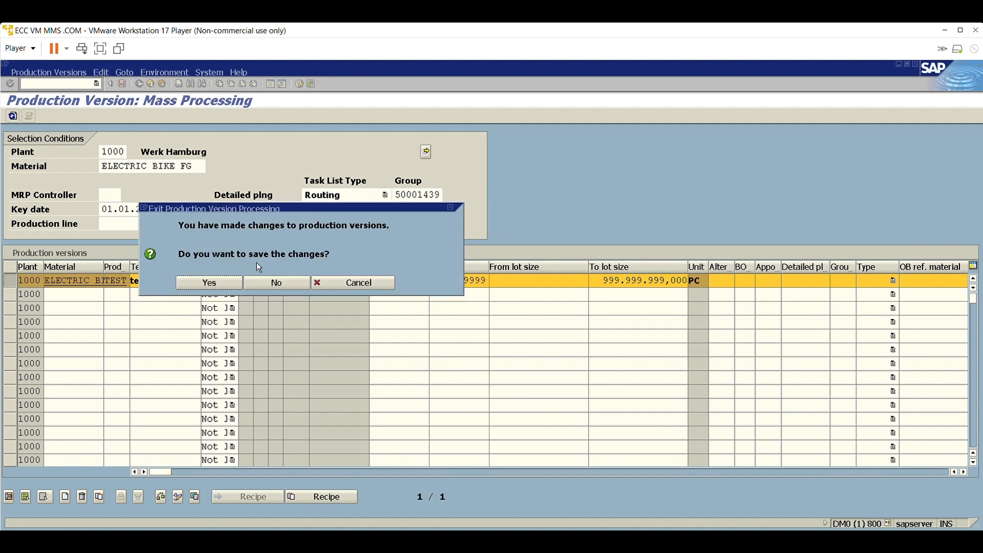
pyautogui.click(280, 281)
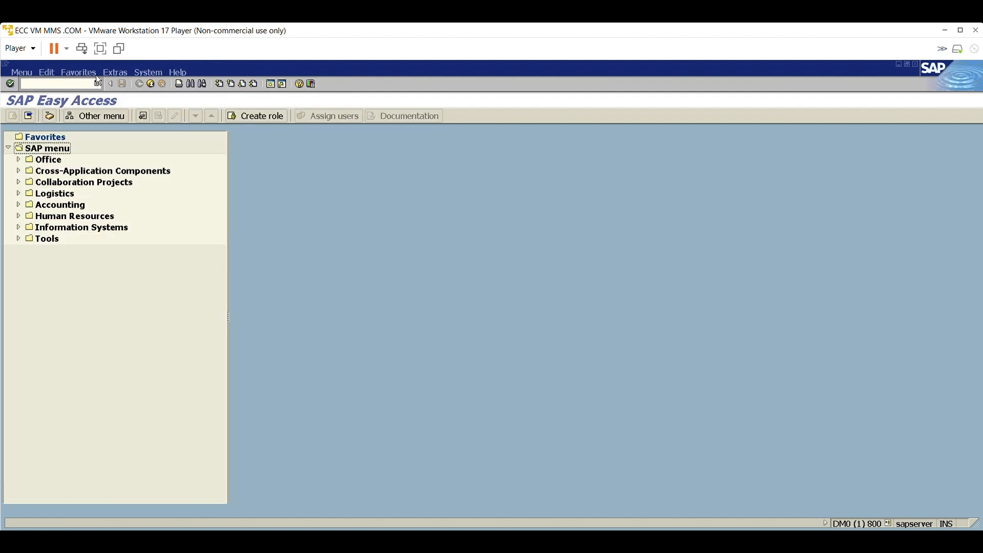
# Step: Start transaction MD61 to create planned independent requirements
pyautogui.click(69, 84)
pyautogui.write('md61')
pyautogui.press('Return')
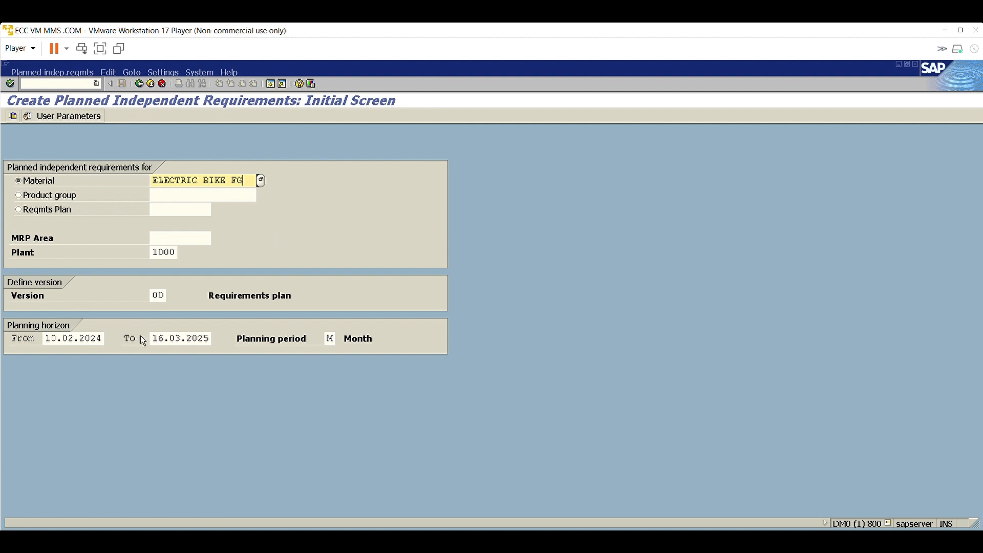
# Step: Review the period indicator options, choose a daily planning period and open the planning table for ELECTRIC BIKE FG in plant 1000
pyautogui.click(334, 338)
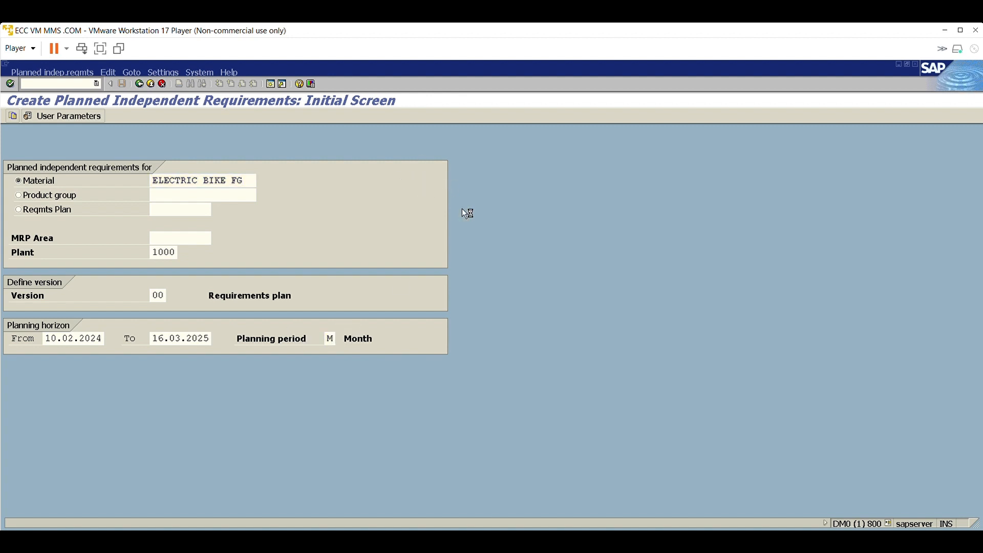
pyautogui.moveTo(417, 176); pyautogui.dragTo(503, 173)
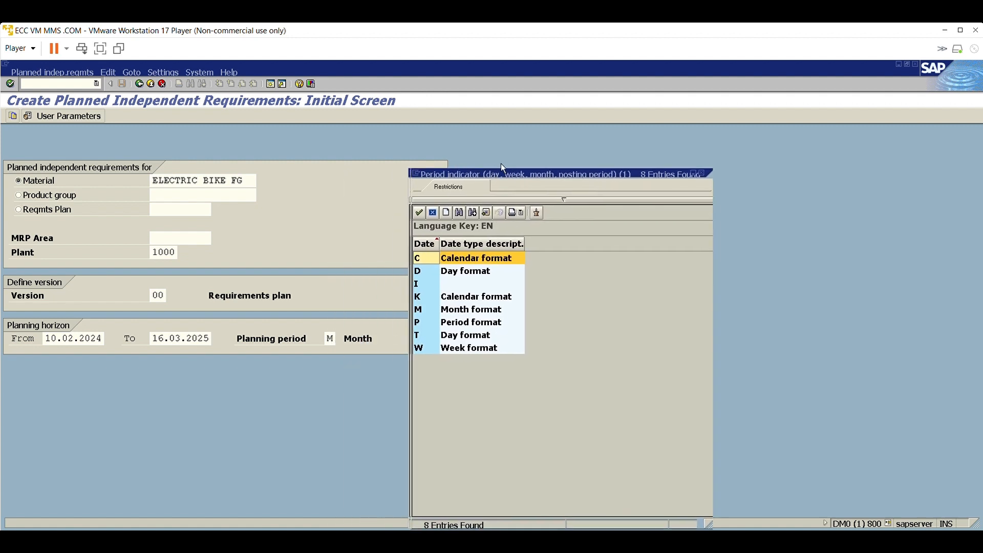
pyautogui.click(435, 269)
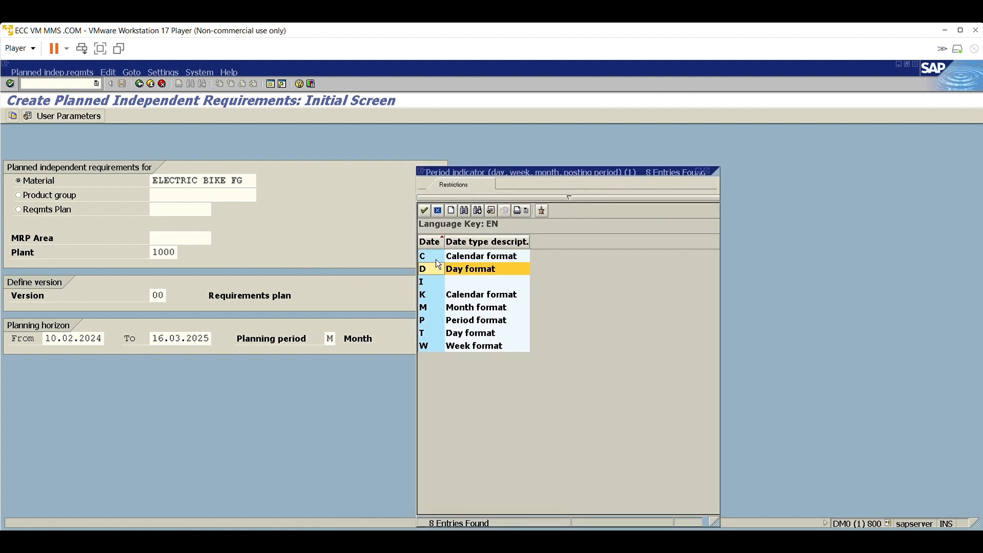
pyautogui.click(437, 292)
pyautogui.click(438, 306)
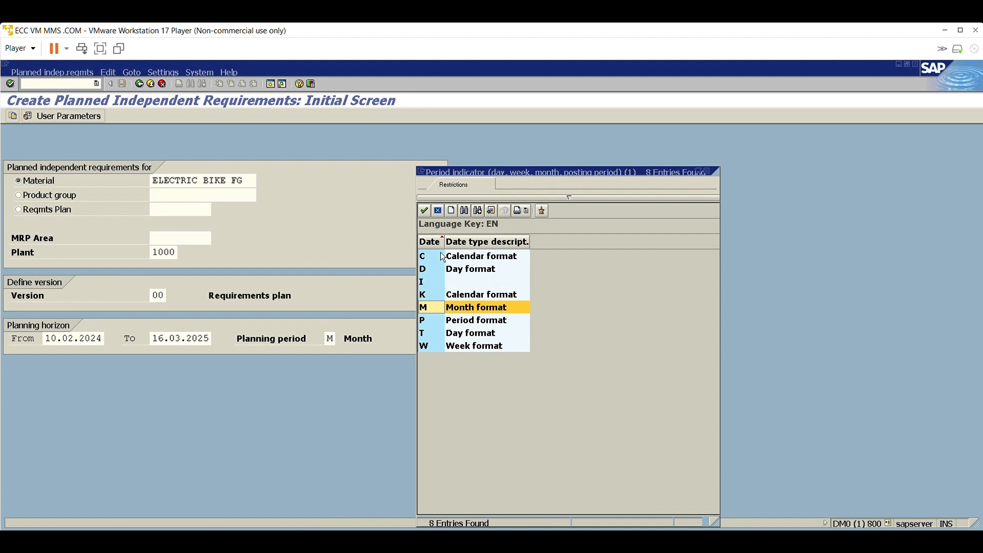
pyautogui.press('Return')
pyautogui.press('Return')
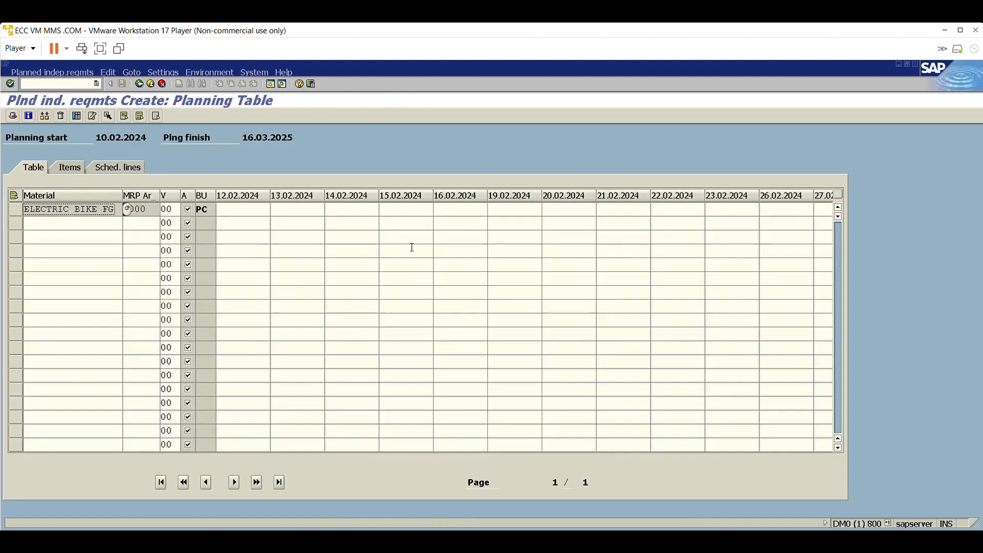
# Step: Plan a quantity of 1 for ELECTRIC BIKE FG on 12.02.2024 and save the requirement
pyautogui.click(265, 211)
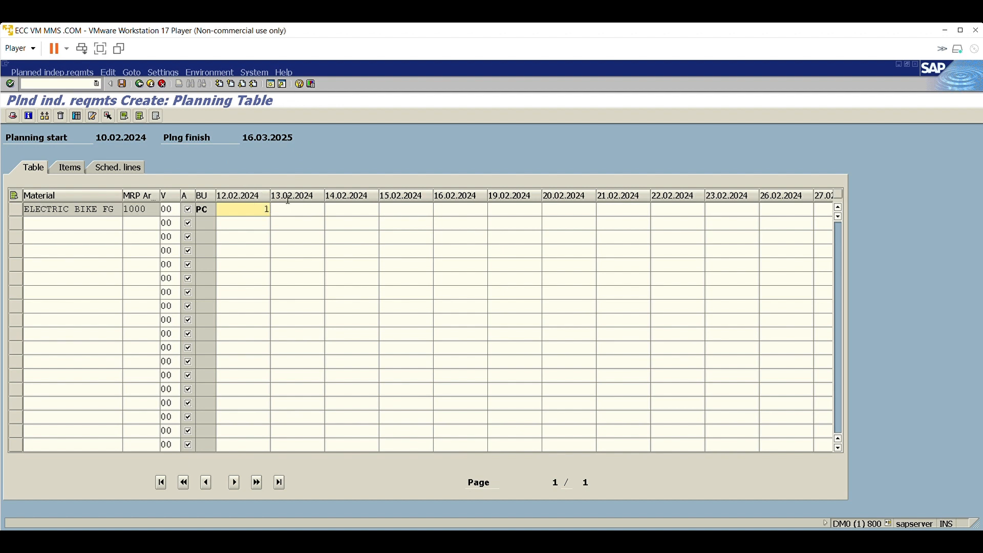
pyautogui.write('1')
pyautogui.click(127, 80)
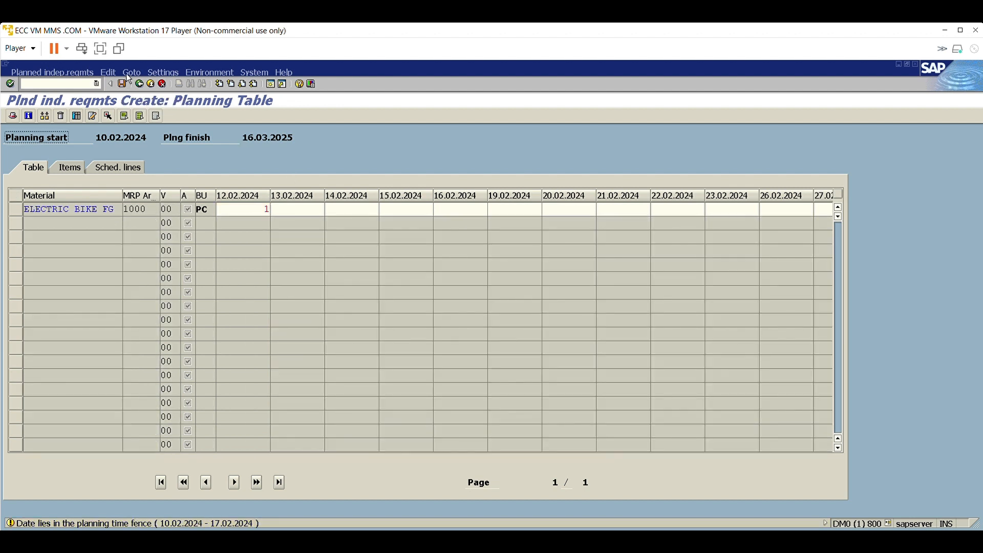
pyautogui.click(127, 78)
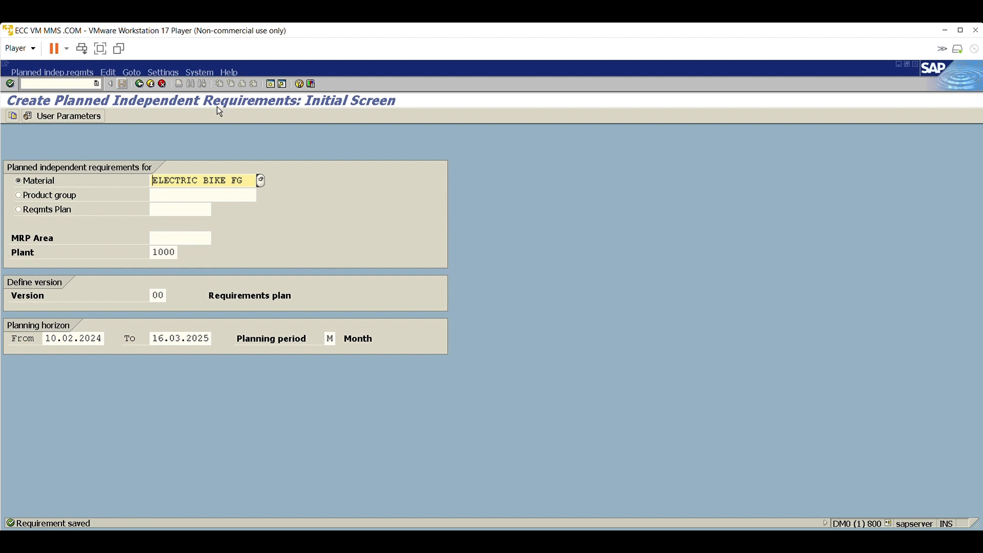
# Step: Display the stock/requirements list for ELECTRIC BIKE FG in plant 1000 with transaction MD04
pyautogui.click(69, 84)
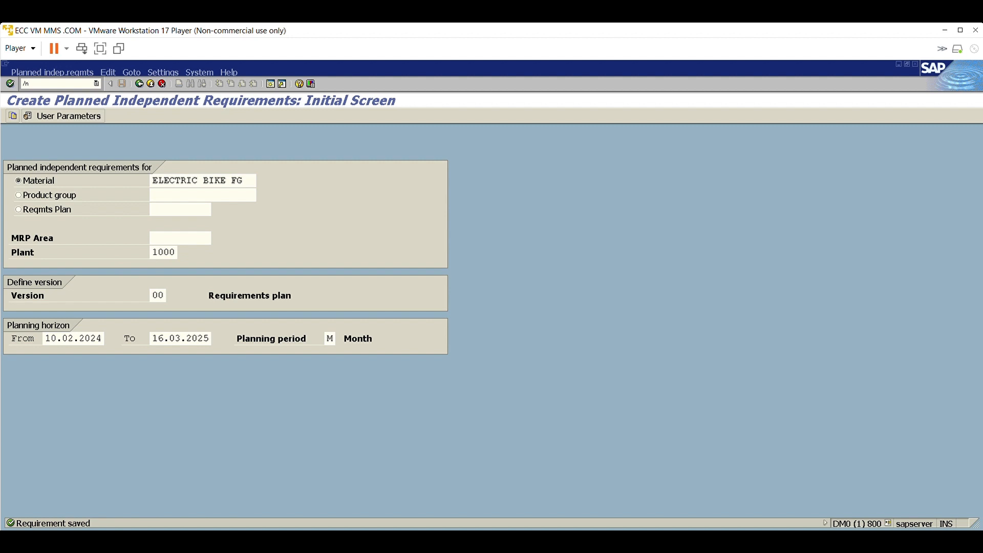
pyautogui.write('md04')
pyautogui.press('Return')
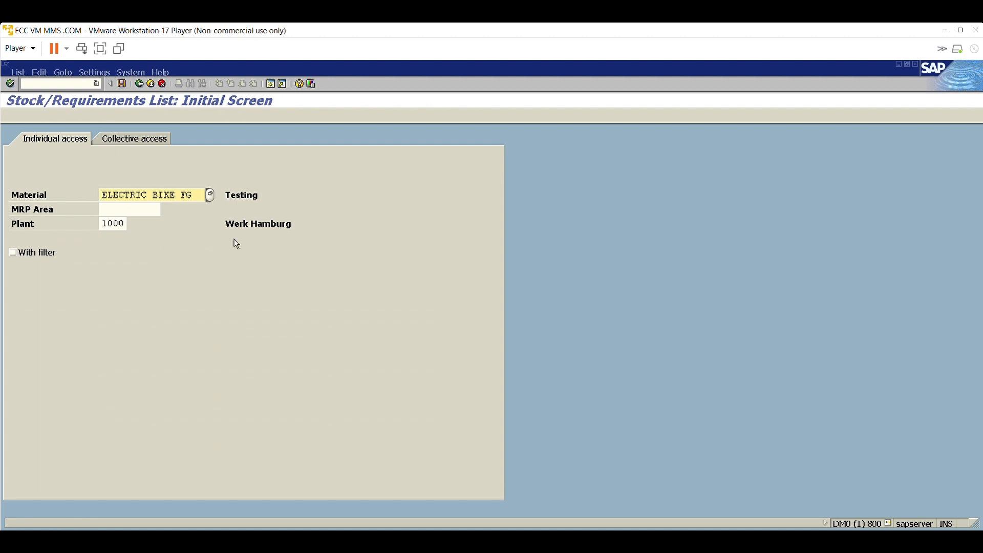
pyautogui.press('Return')
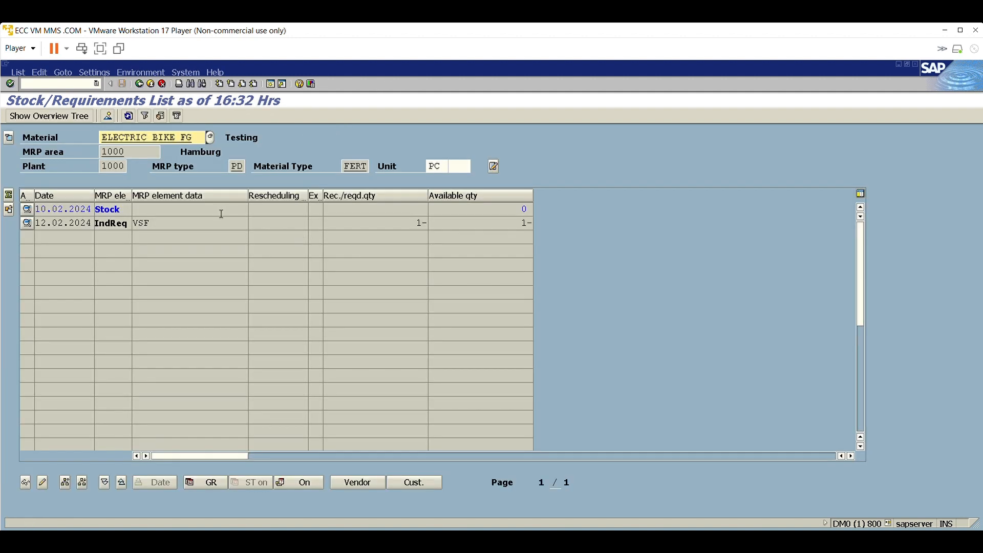
# Step: Check the required and available quantities of the independent requirement dated 12.02.2024
pyautogui.click(421, 223)
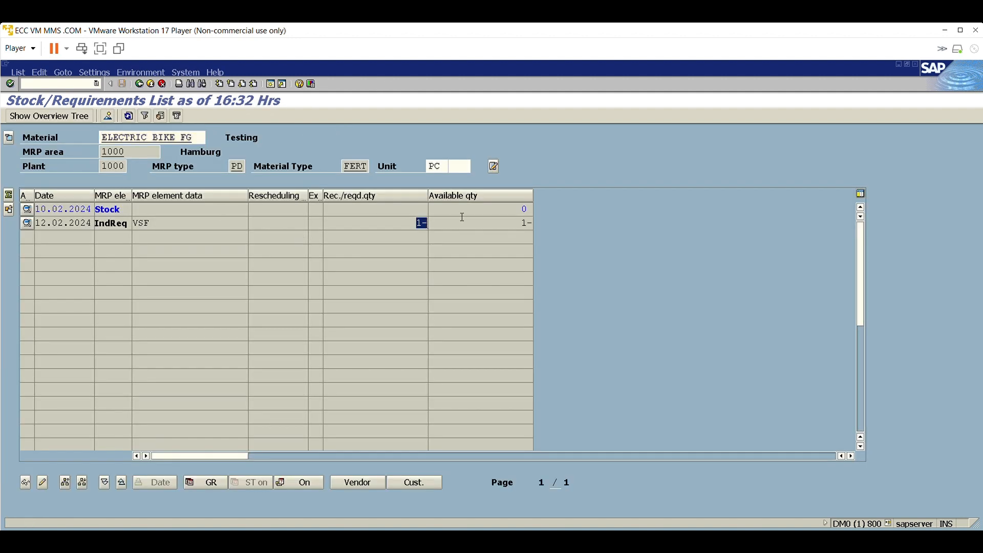
pyautogui.click(524, 223)
pyautogui.click(421, 223)
# Step: Expand the material's header details and examine its MRP controller, procurement type and lot size data
pyautogui.click(9, 136)
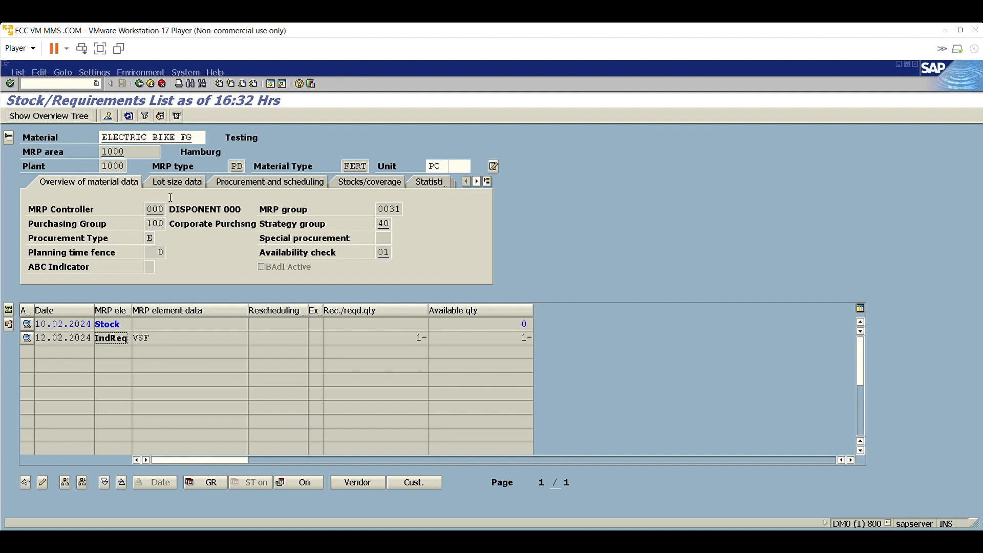
pyautogui.click(155, 209)
pyautogui.click(150, 238)
pyautogui.click(188, 184)
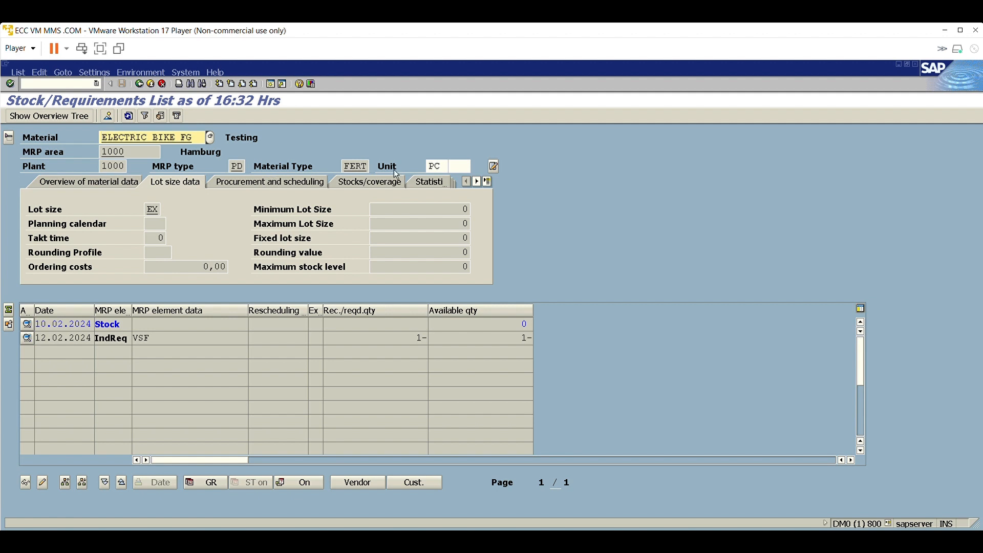
pyautogui.click(81, 85)
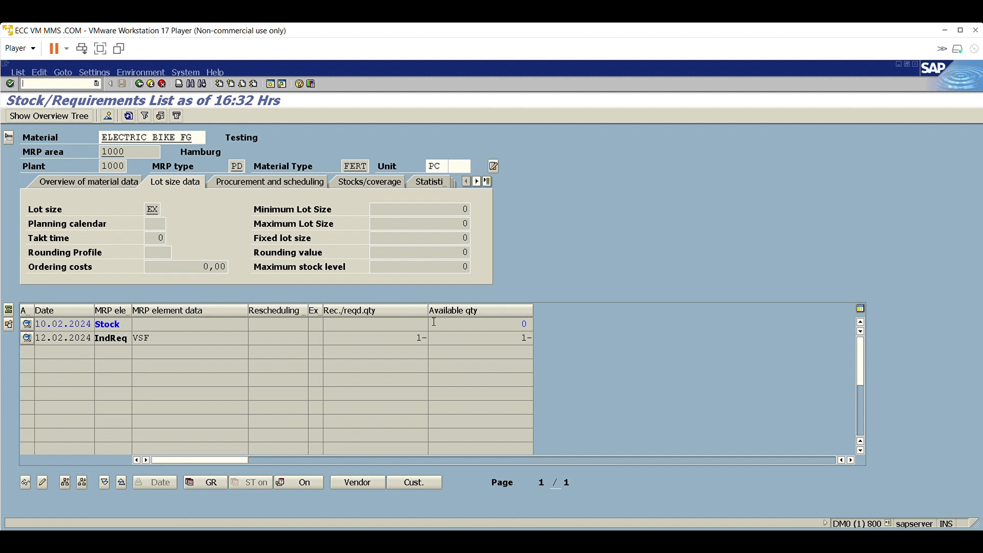
pyautogui.moveTo(418, 336); pyautogui.dragTo(438, 332)
# Step: Open a new session and start transaction MD02 for single-item, multi-level planning
pyautogui.click(275, 81)
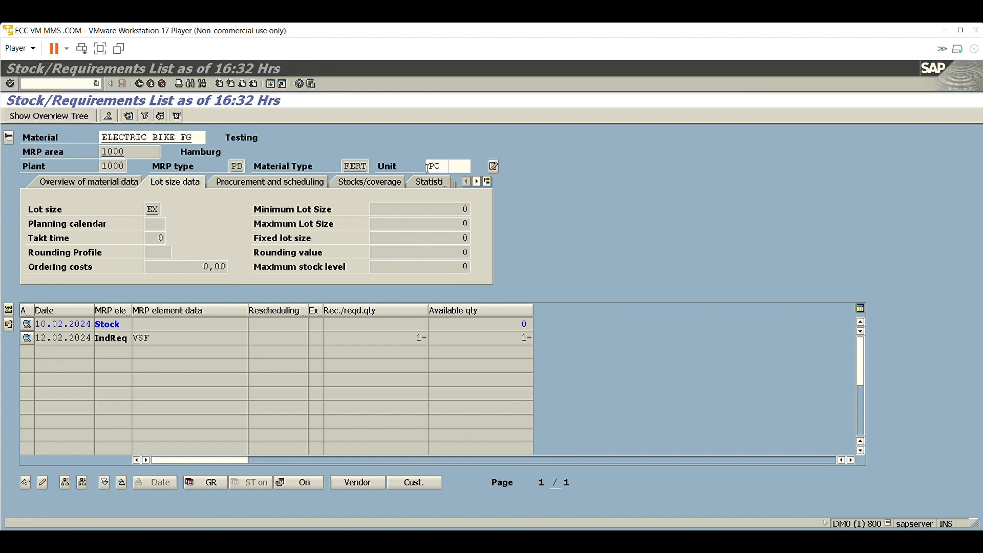
pyautogui.click(73, 83)
pyautogui.write('md0')
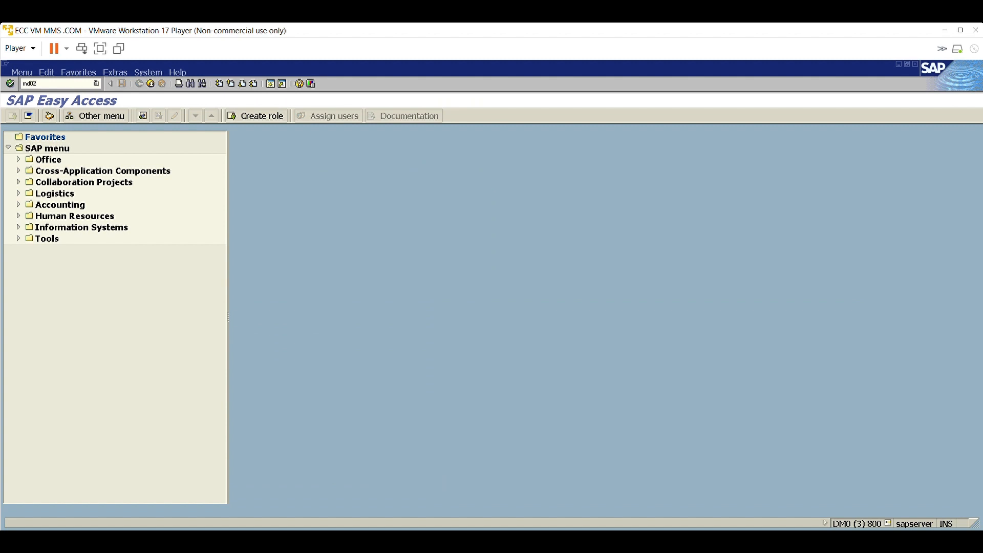
pyautogui.write('2')
pyautogui.press('Return')
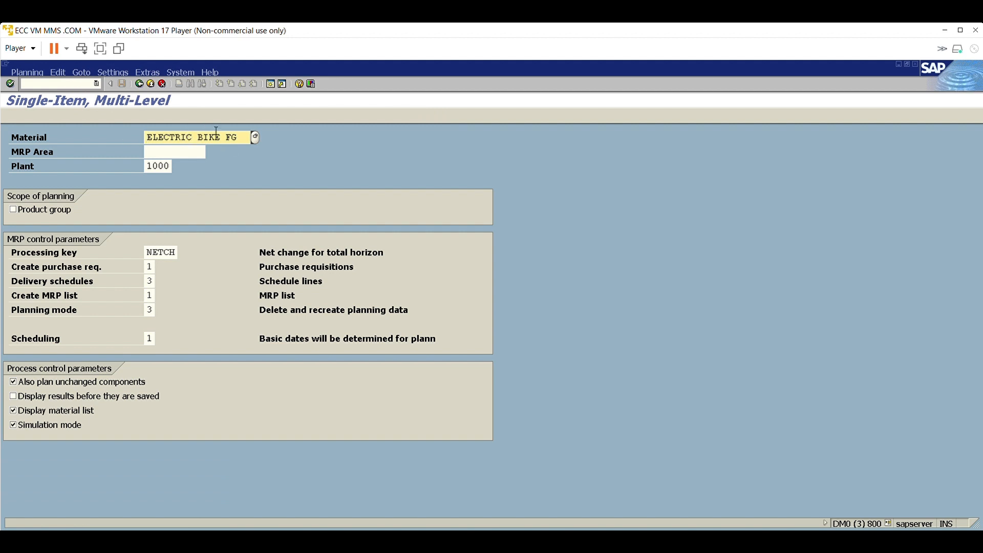
# Step: Run the multi-level planning for ELECTRIC BIKE FG in plant 1000 with processing key NETCH, confirming the input parameters
pyautogui.moveTo(243, 137); pyautogui.dragTo(145, 137)
pyautogui.click(239, 139)
pyautogui.moveTo(241, 131); pyautogui.dragTo(150, 132)
pyautogui.click(149, 131)
pyautogui.press('Return')
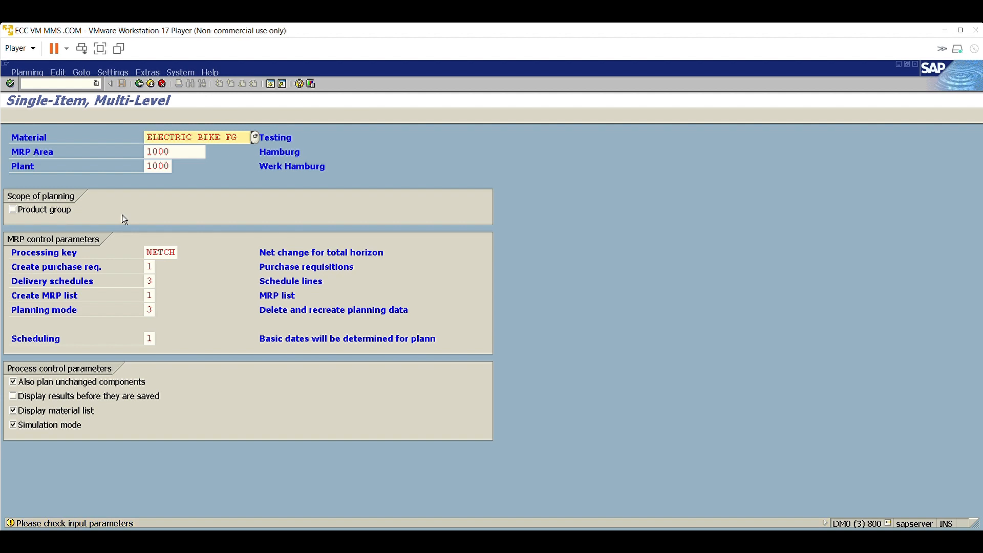
pyautogui.press('Return')
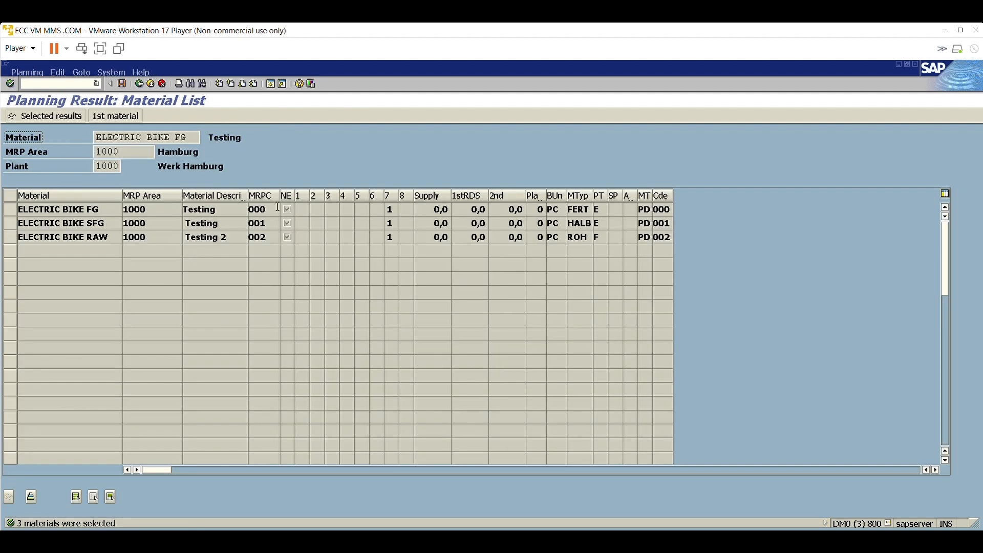
# Step: Review the ELECTRIC BIKE FG, SFG and RAW entries in the planning result and exit without saving it
pyautogui.click(211, 209)
pyautogui.click(92, 210)
pyautogui.click(95, 223)
pyautogui.click(98, 234)
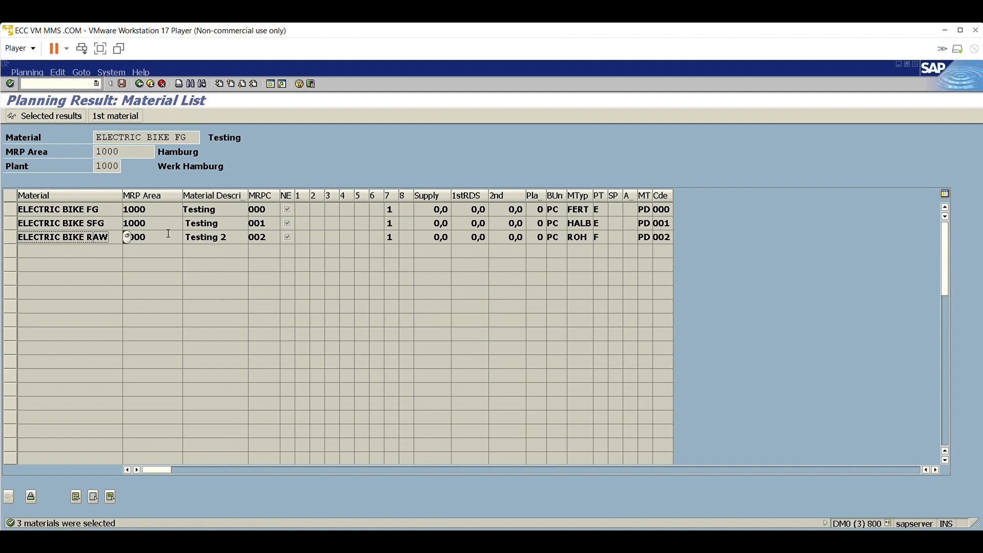
pyautogui.click(145, 77)
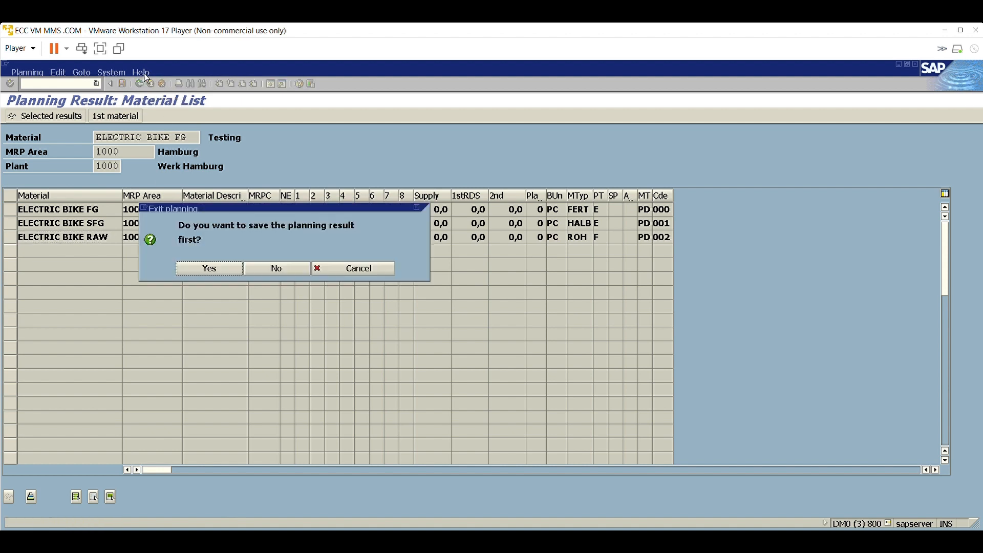
pyautogui.click(287, 266)
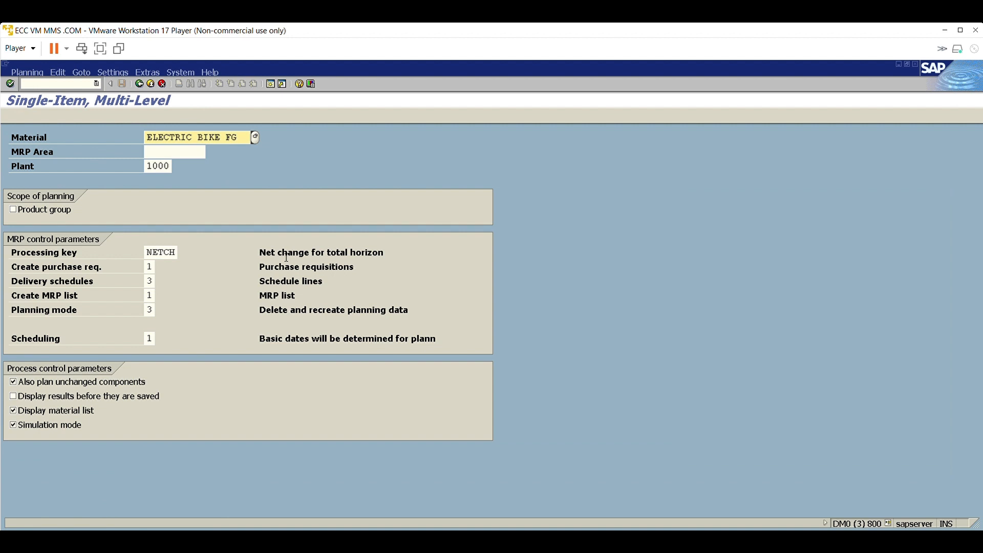
# Step: Open the possible entries for the MRP processing key and compare NETCH, NETPL and NEUPL
pyautogui.click(174, 252)
pyautogui.press('F4')
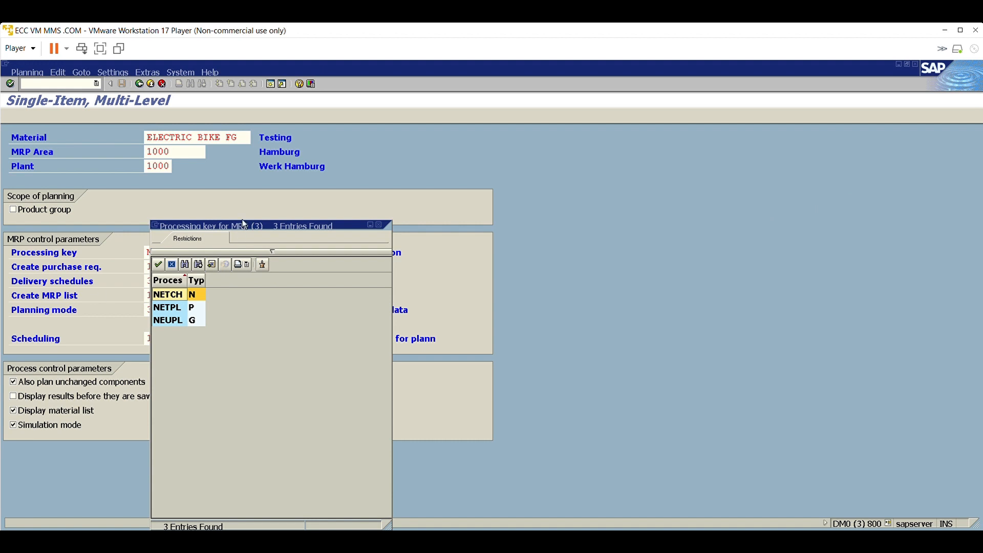
pyautogui.moveTo(245, 224); pyautogui.dragTo(501, 156)
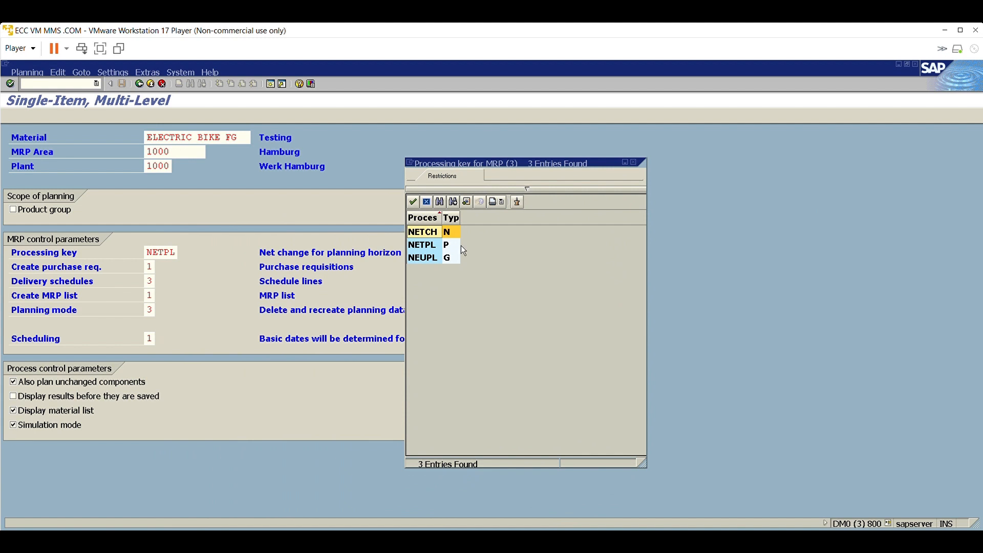
pyautogui.click(450, 256)
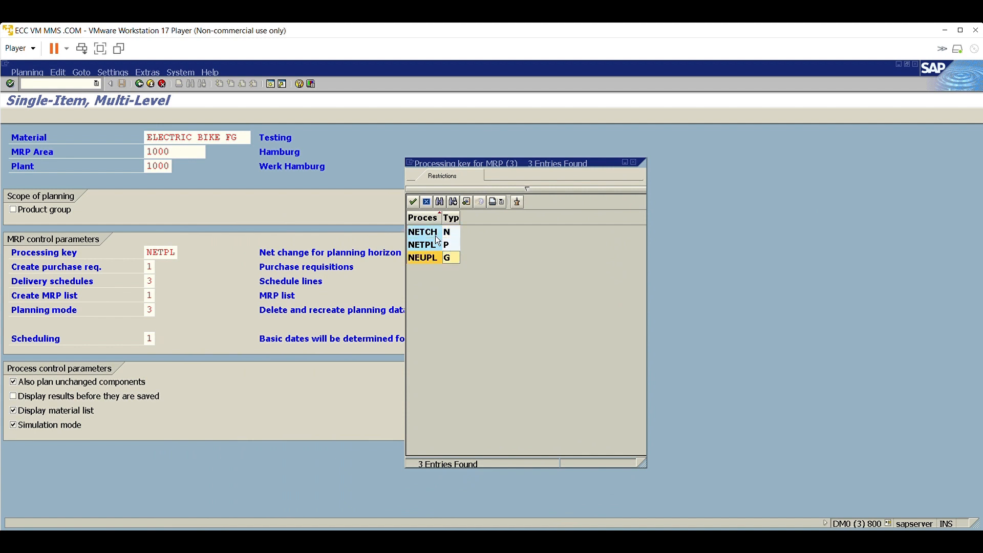
pyautogui.click(437, 240)
pyautogui.click(437, 228)
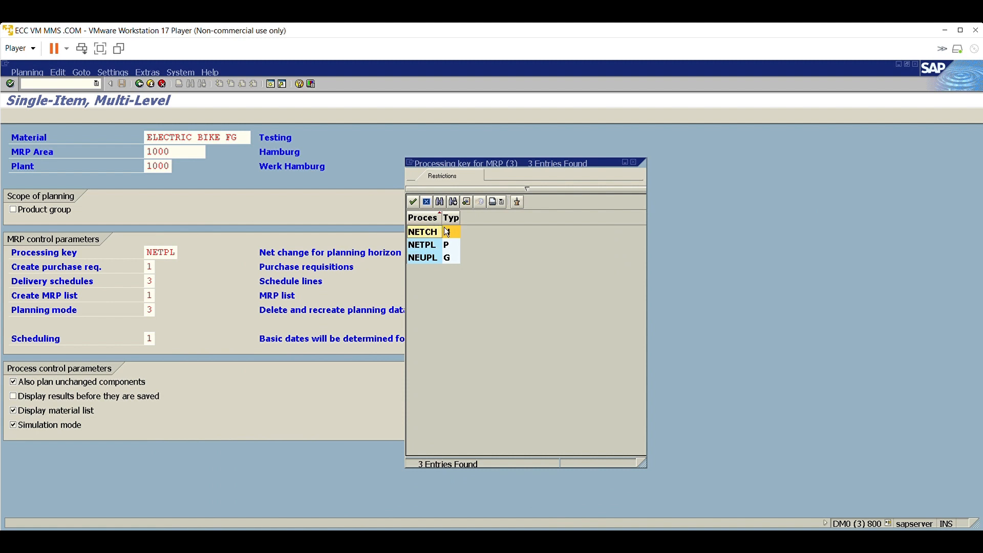
pyautogui.click(440, 257)
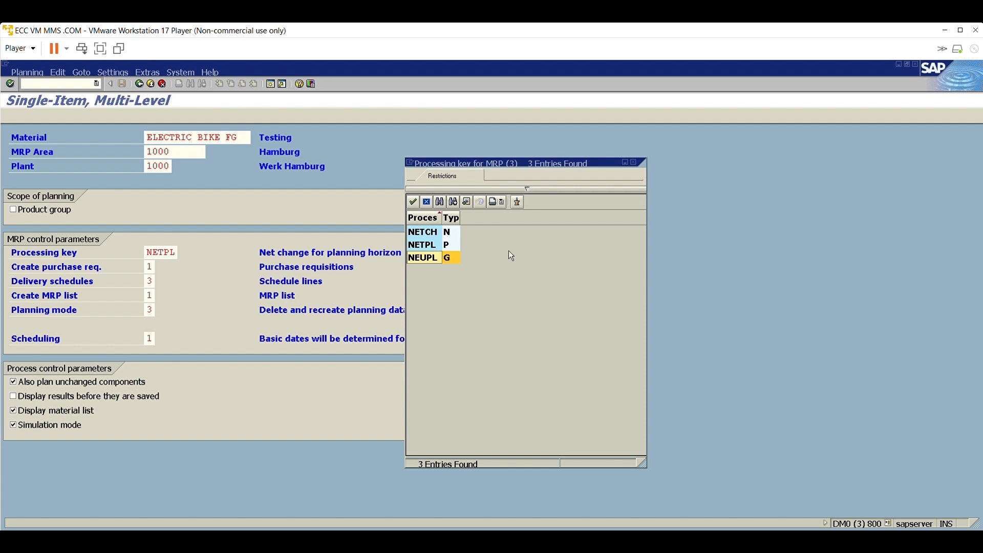
pyautogui.click(430, 231)
pyautogui.click(430, 244)
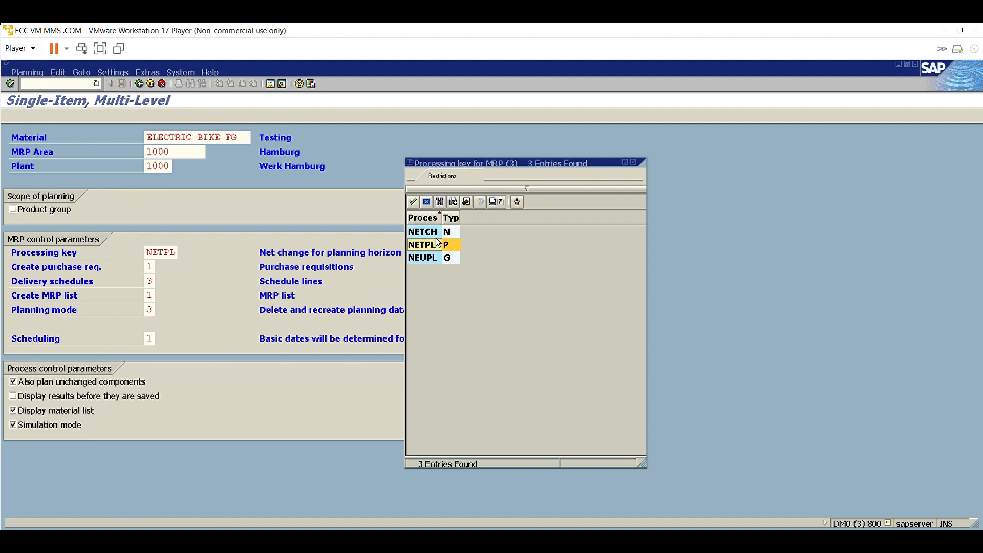
pyautogui.click(442, 253)
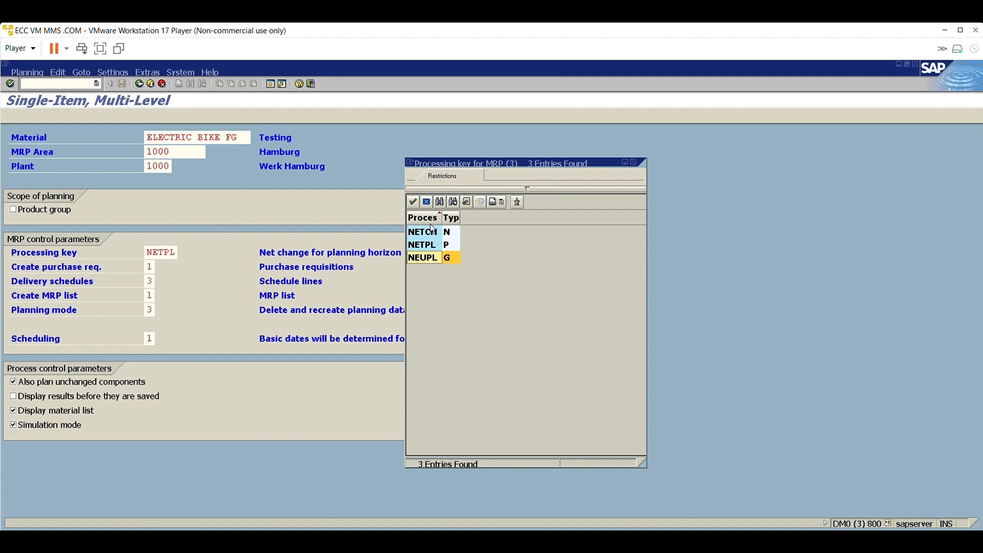
pyautogui.click(432, 230)
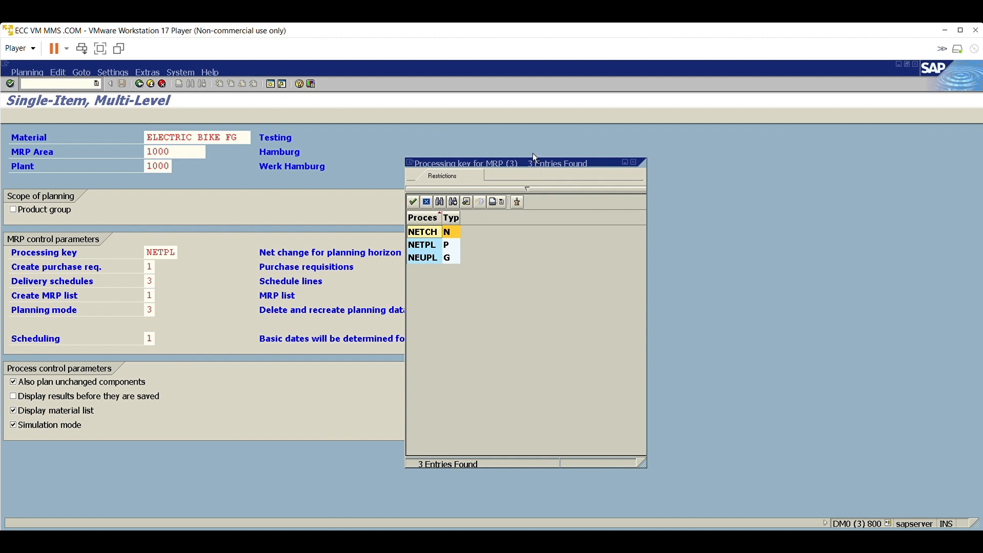
# Step: Set the processing key to NETCH, confirm the planning parameters and check the description of the key
pyautogui.moveTo(532, 153); pyautogui.dragTo(594, 156)
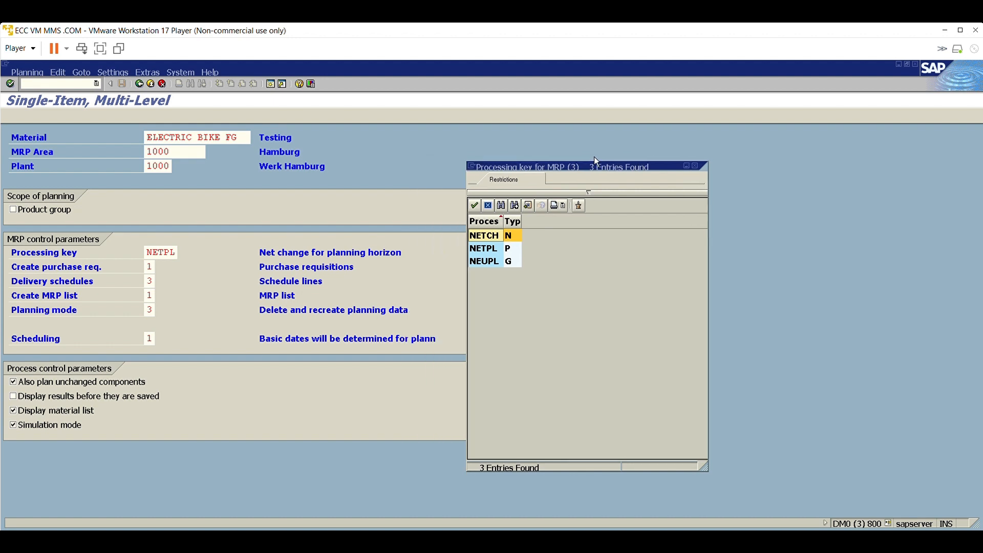
pyautogui.doubleClick(496, 232)
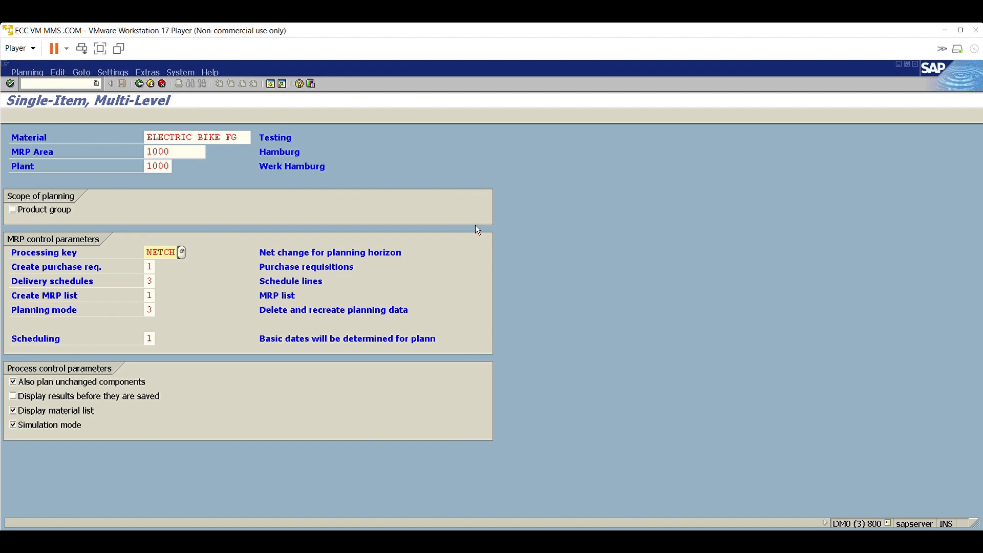
pyautogui.press('Return')
pyautogui.press('Return')
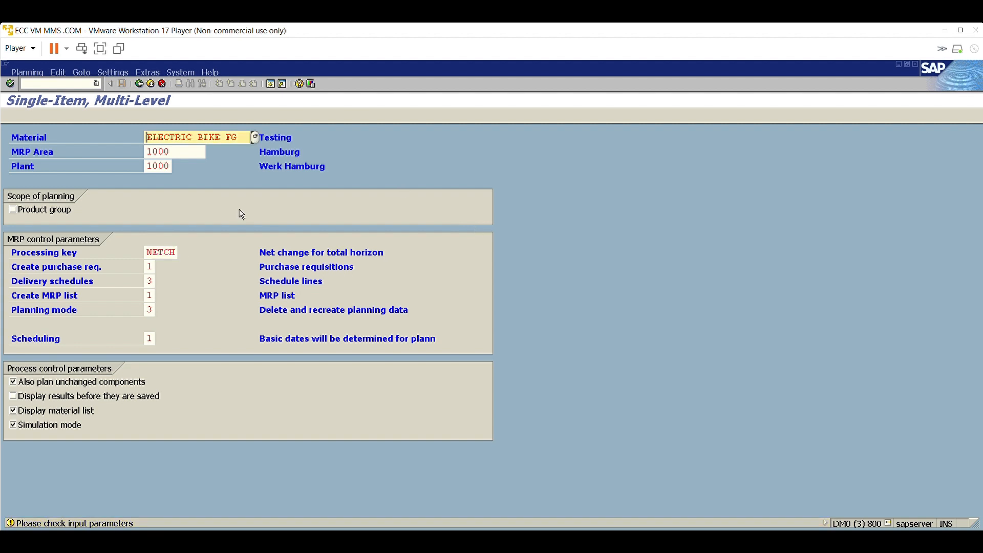
pyautogui.moveTo(260, 252); pyautogui.dragTo(394, 235)
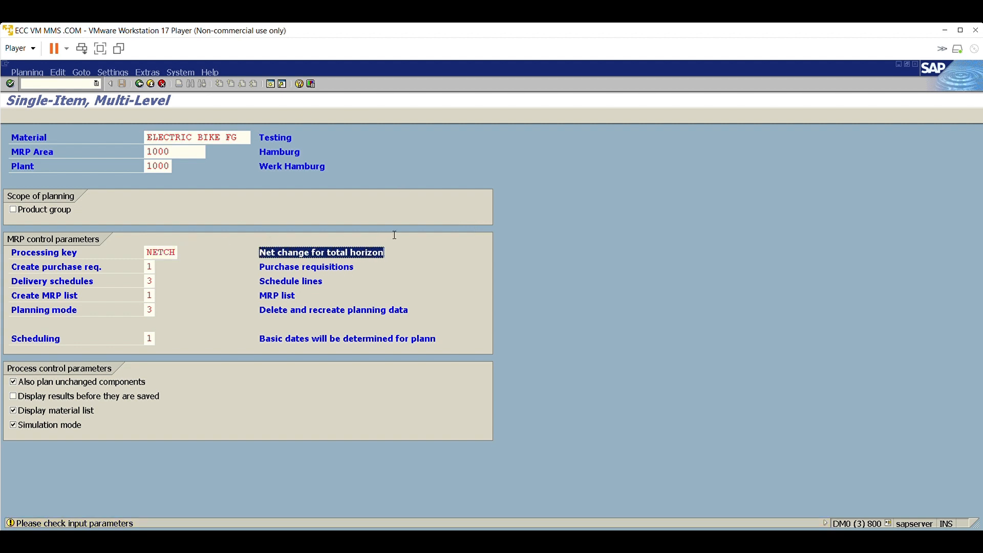
pyautogui.click(403, 275)
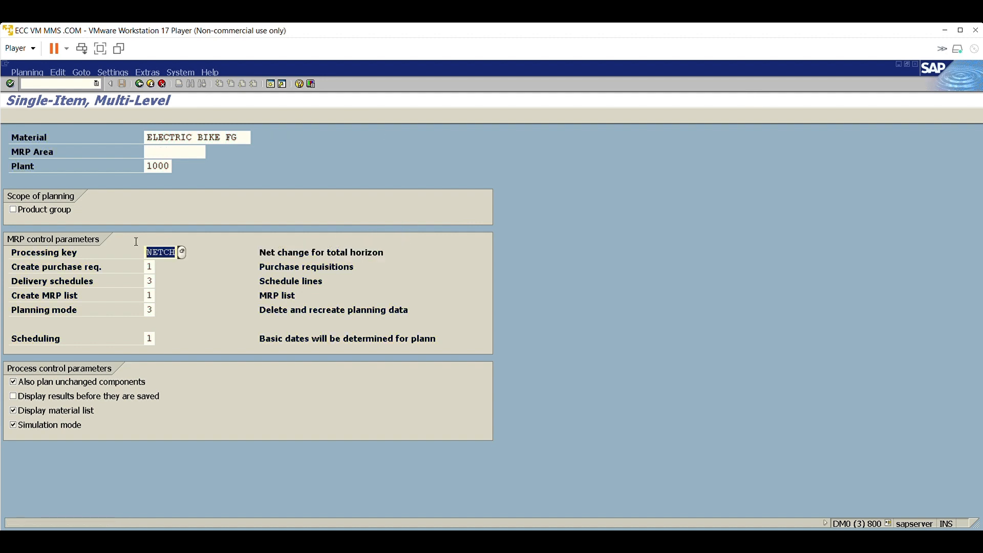
# Step: Set Create purchase req. to option 1, Purchase requisitions, from its possible entries
pyautogui.click(147, 252)
pyautogui.click(88, 266)
pyautogui.click(154, 266)
pyautogui.click(161, 266)
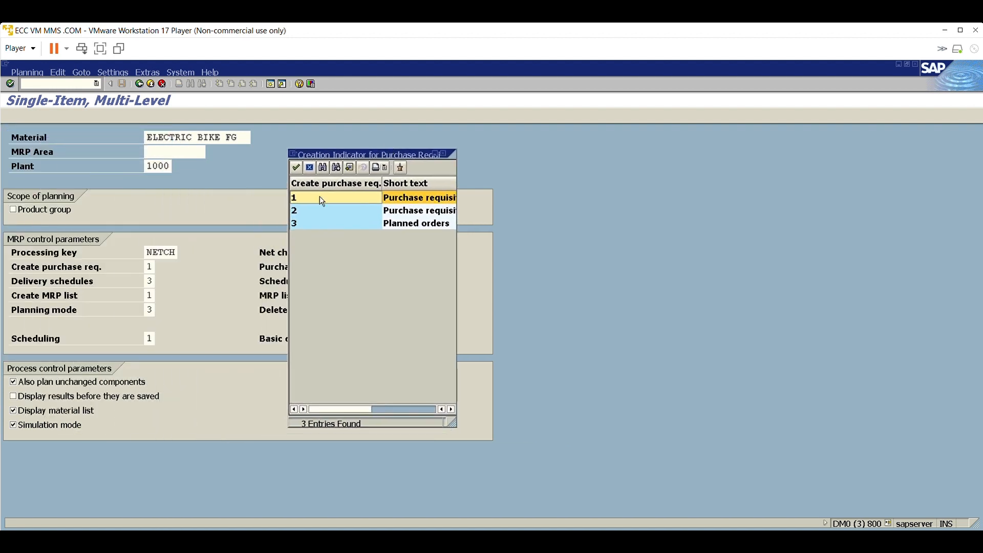
pyautogui.doubleClick(449, 196)
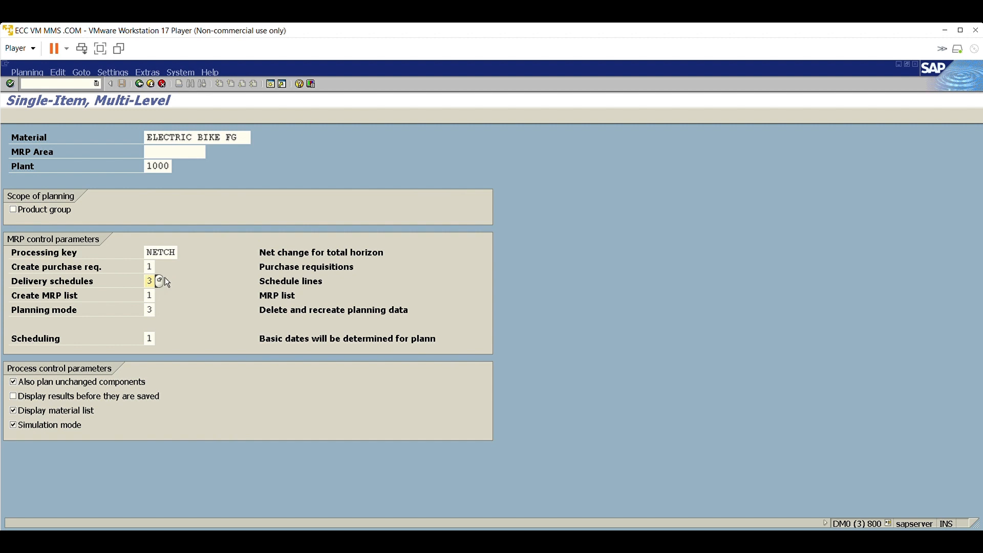
# Step: Review the delivery schedules, material and planning mode settings for the planning run
pyautogui.press('Tab')
pyautogui.press('Tab')
pyautogui.moveTo(246, 137); pyautogui.dragTo(147, 138)
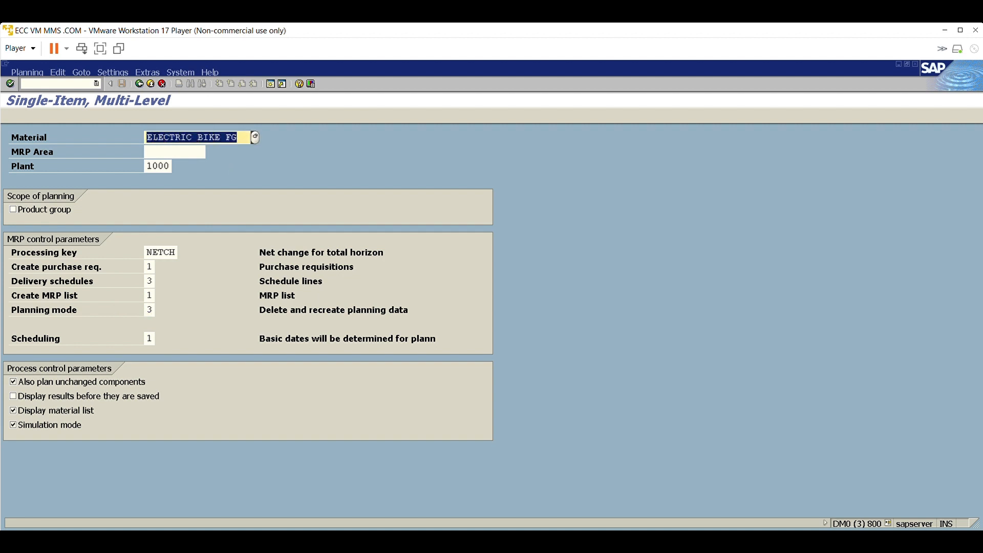
pyautogui.click(148, 137)
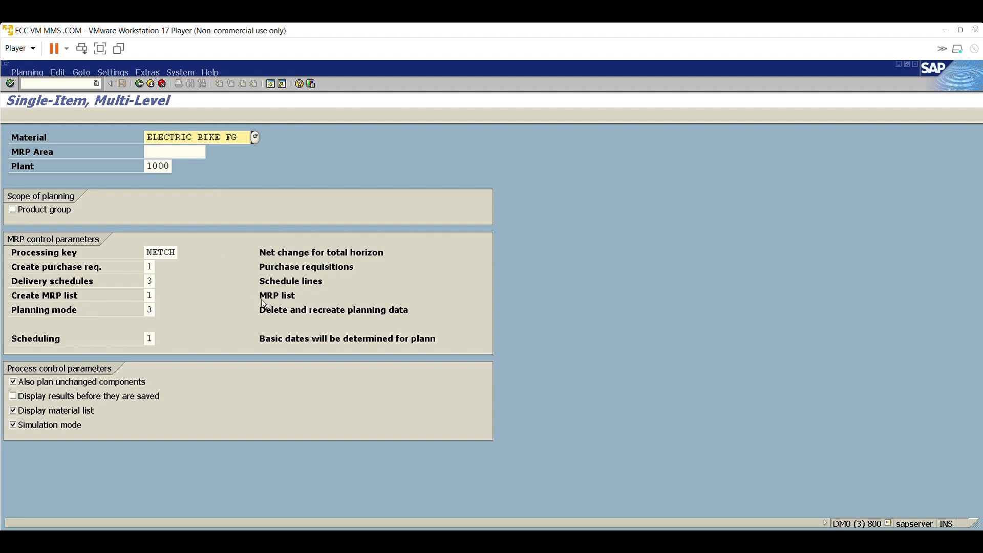
pyautogui.moveTo(260, 307); pyautogui.dragTo(417, 301)
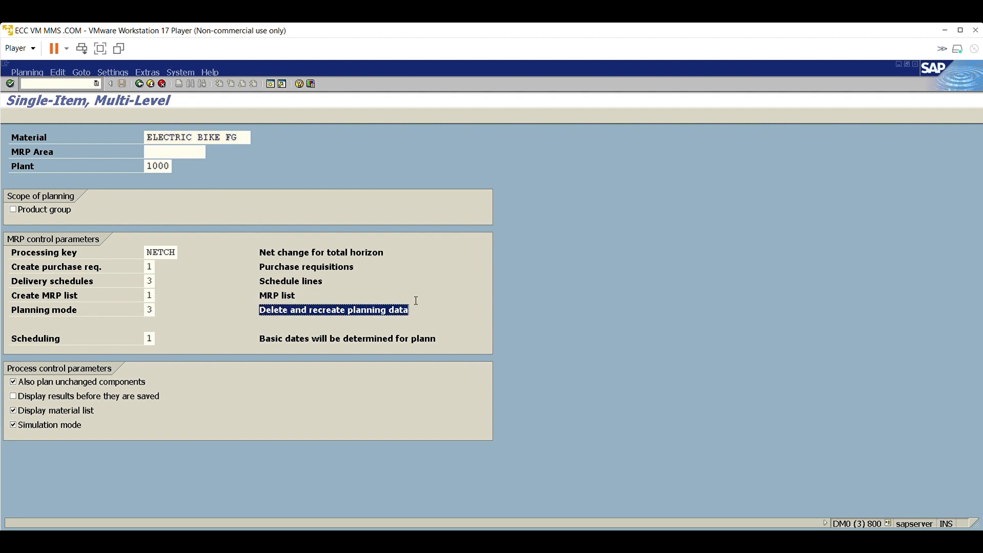
pyautogui.click(410, 302)
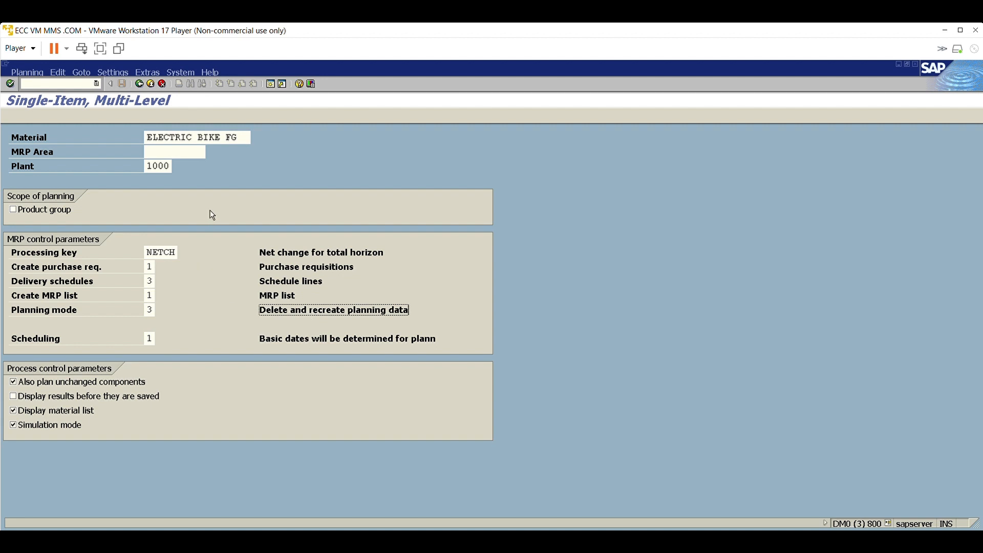
# Step: Run the multi-level planning for ELECTRIC BIKE FG, check the FG, SFG and RAW entries and save the planning result
pyautogui.press('Return')
pyautogui.press('Return')
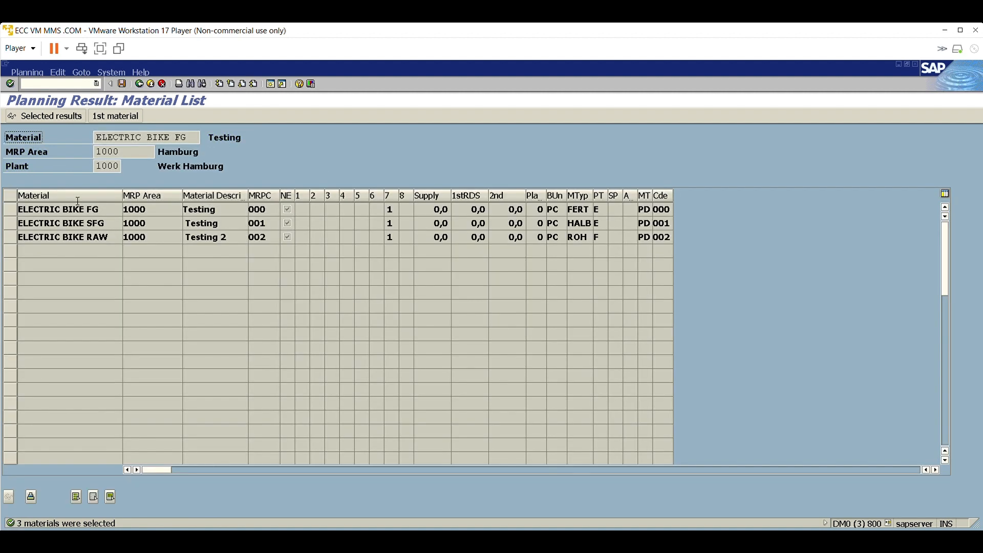
pyautogui.click(97, 210)
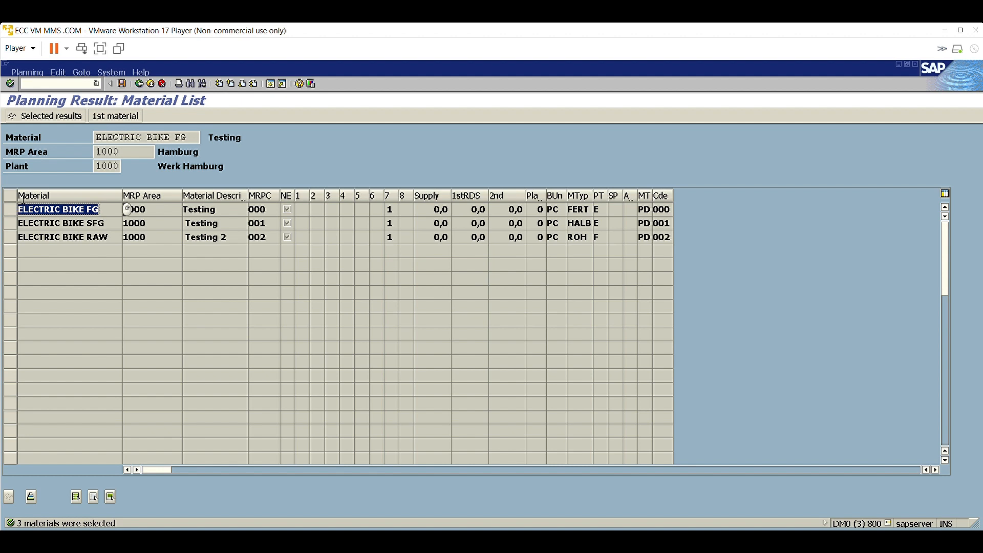
pyautogui.click(66, 223)
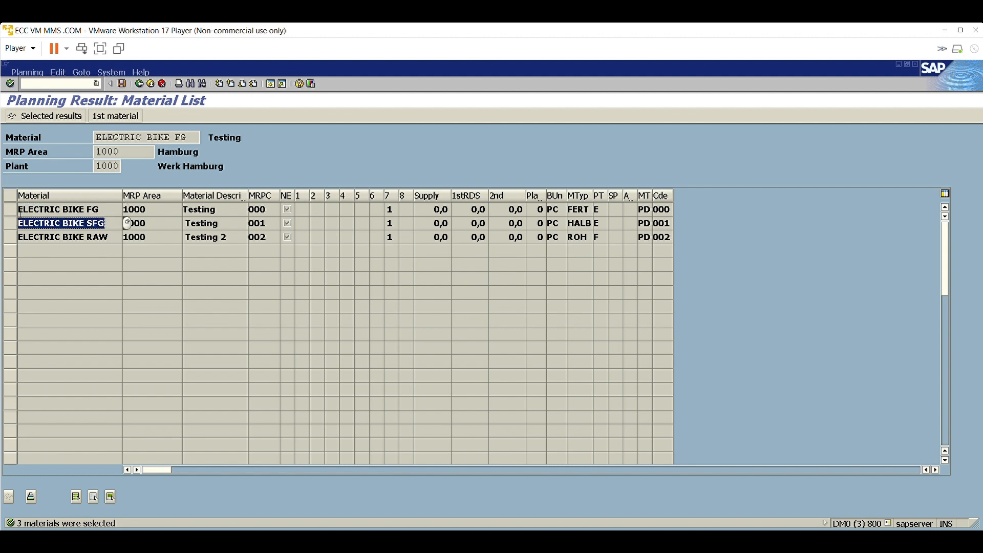
pyautogui.click(100, 237)
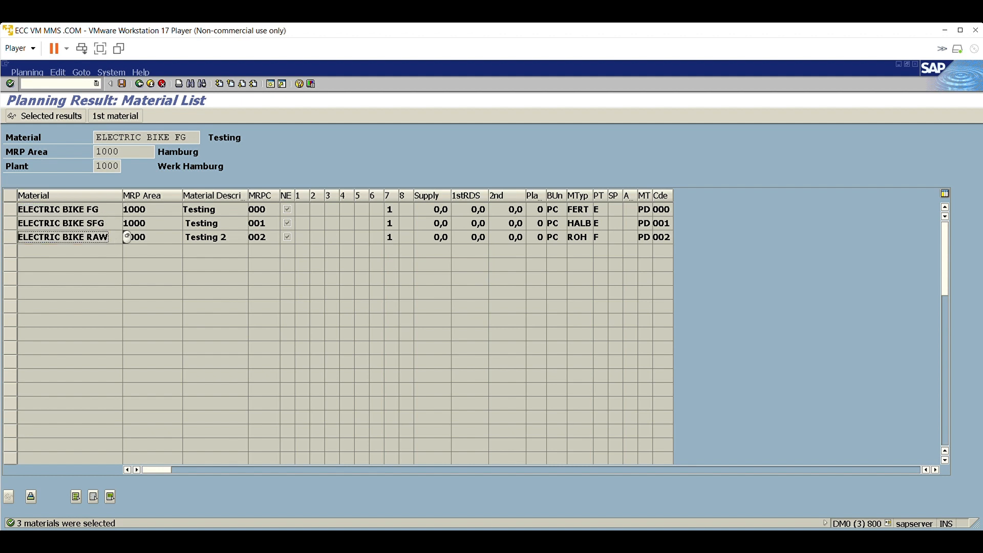
pyautogui.click(127, 80)
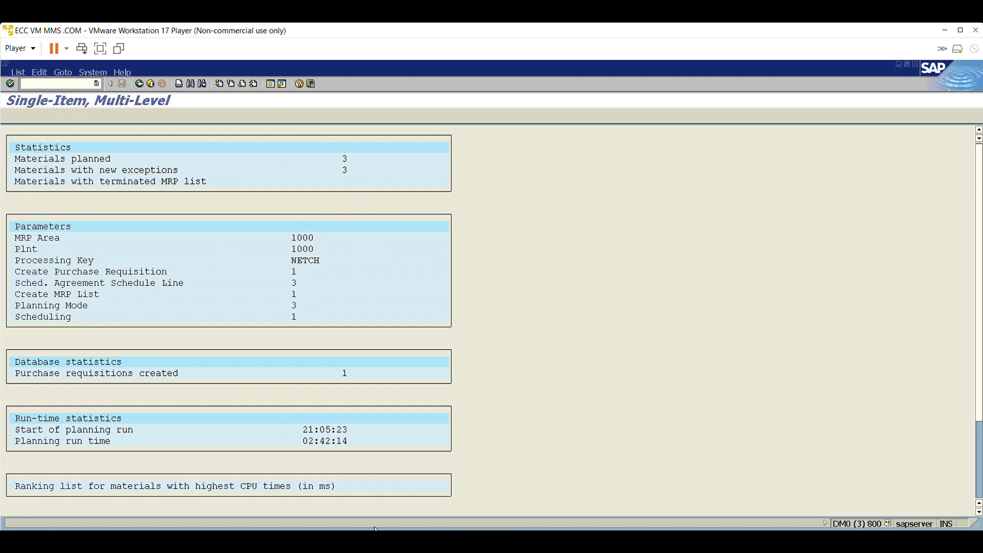
# Step: Refresh the ELECTRIC BIKE FG stock/requirements list in the other session and display the order tree of its planned order
pyautogui.click(304, 536)
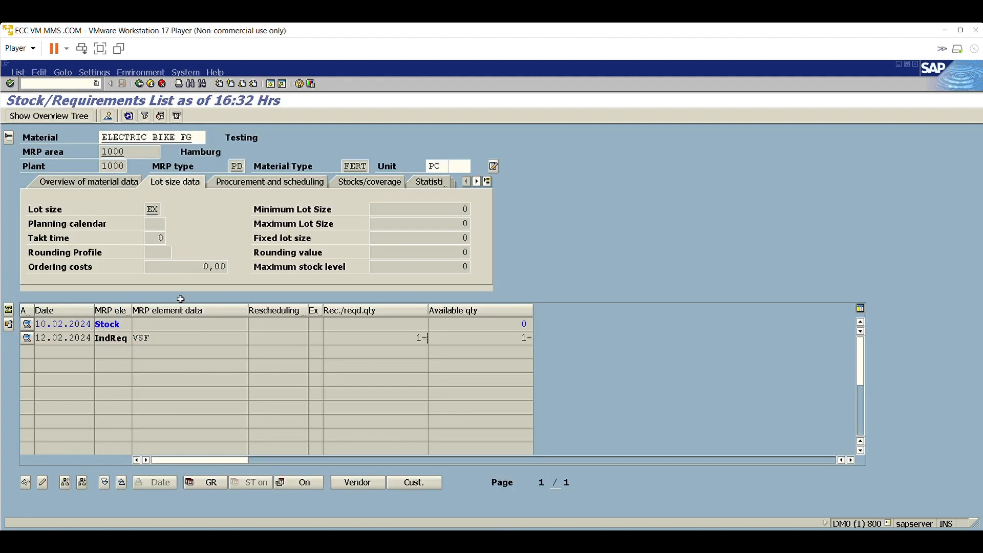
pyautogui.click(129, 114)
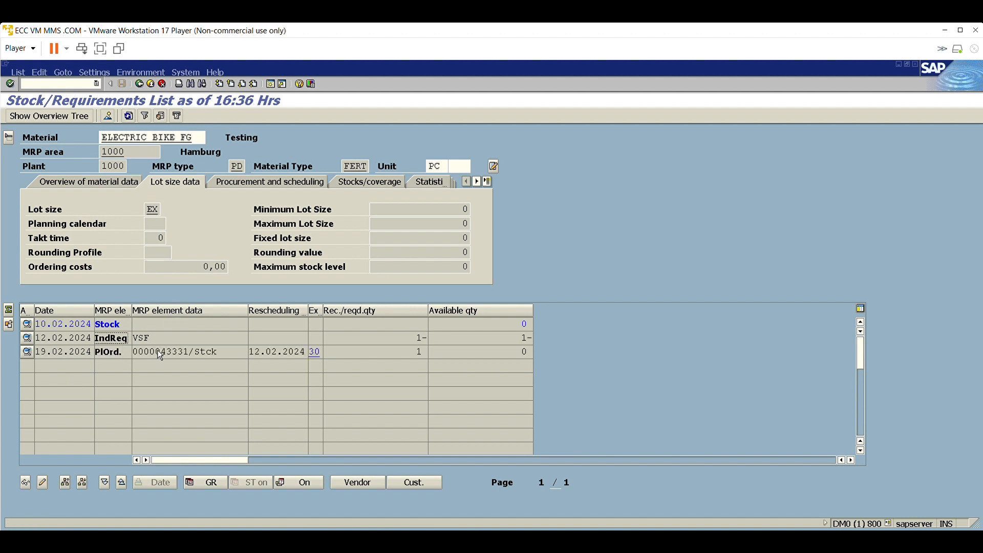
pyautogui.moveTo(190, 346); pyautogui.dragTo(137, 340)
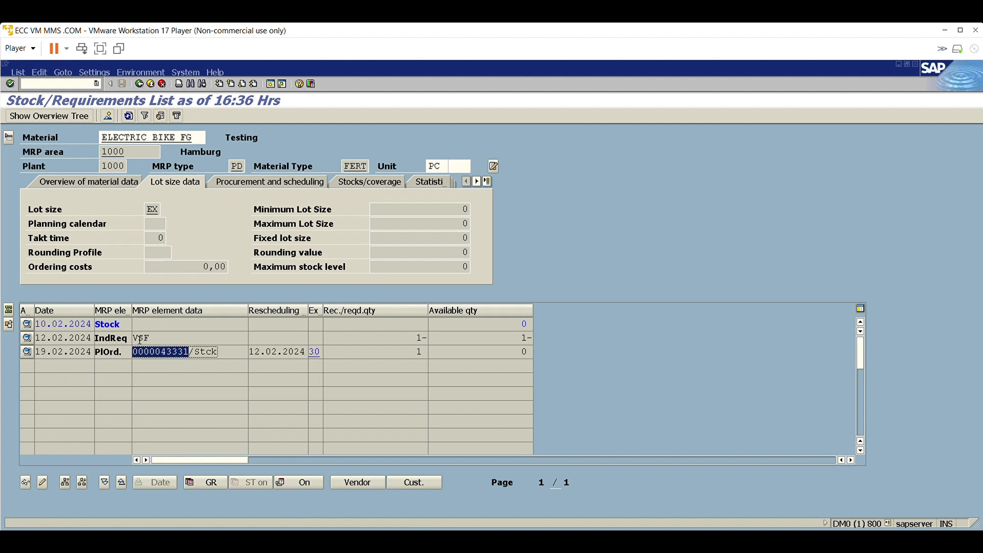
pyautogui.click(102, 182)
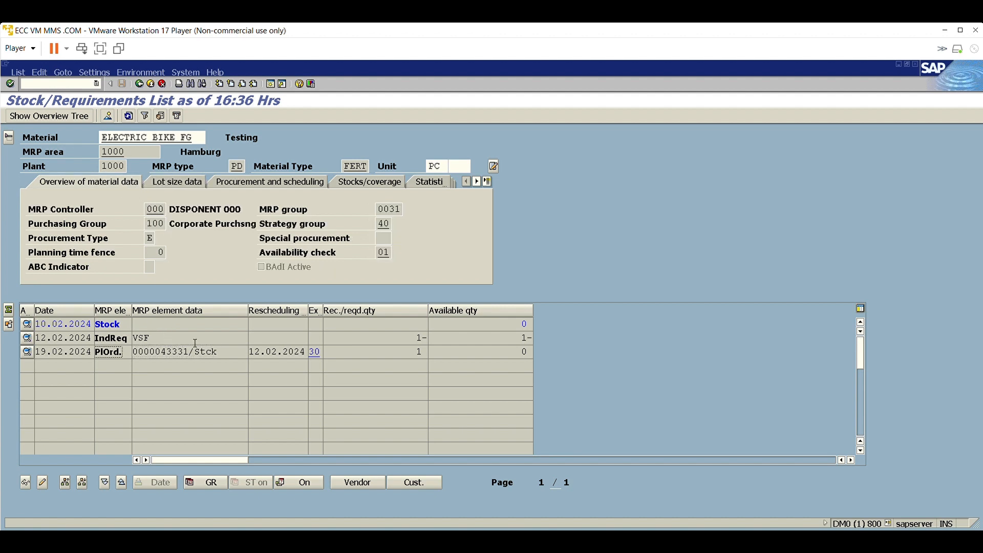
pyautogui.moveTo(191, 344); pyautogui.dragTo(132, 343)
pyautogui.click(83, 481)
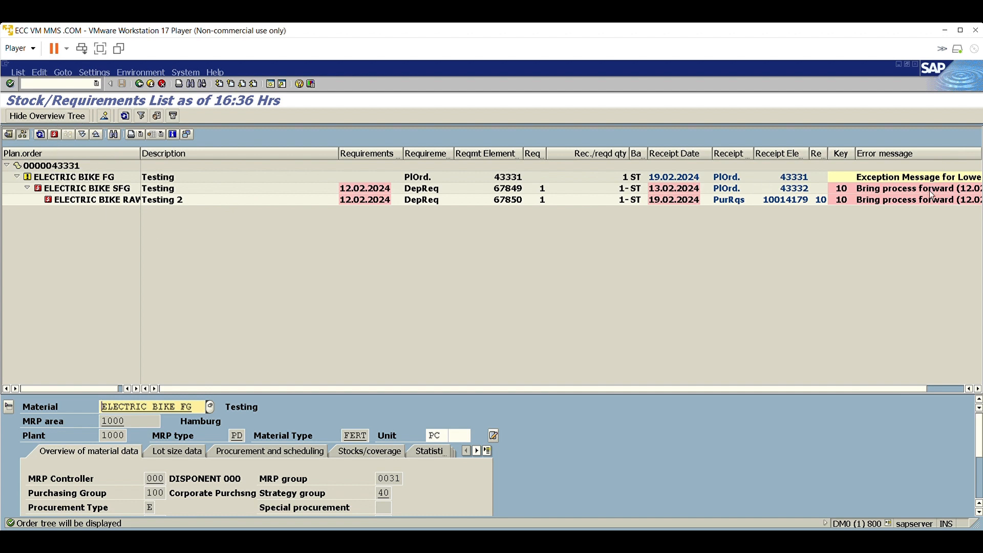
# Step: Examine the receipt elements for ELECTRIC BIKE FG, SFG and RAW in the order tree
pyautogui.click(736, 174)
pyautogui.click(737, 187)
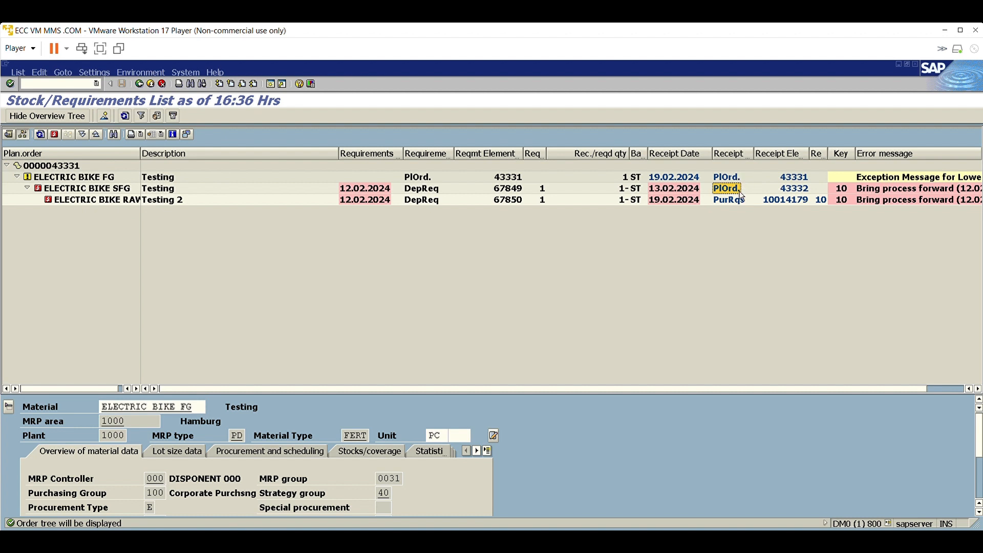
pyautogui.click(739, 199)
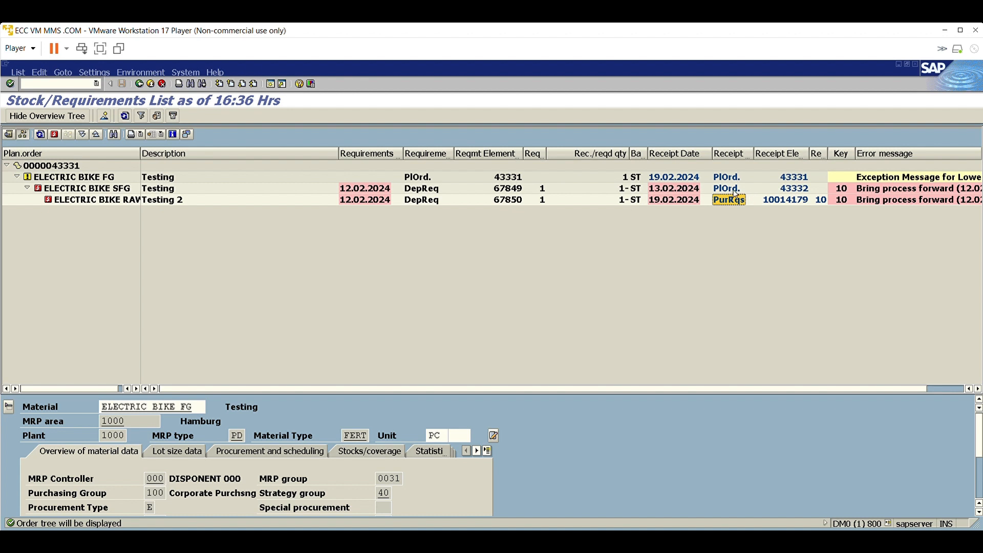
pyautogui.click(790, 193)
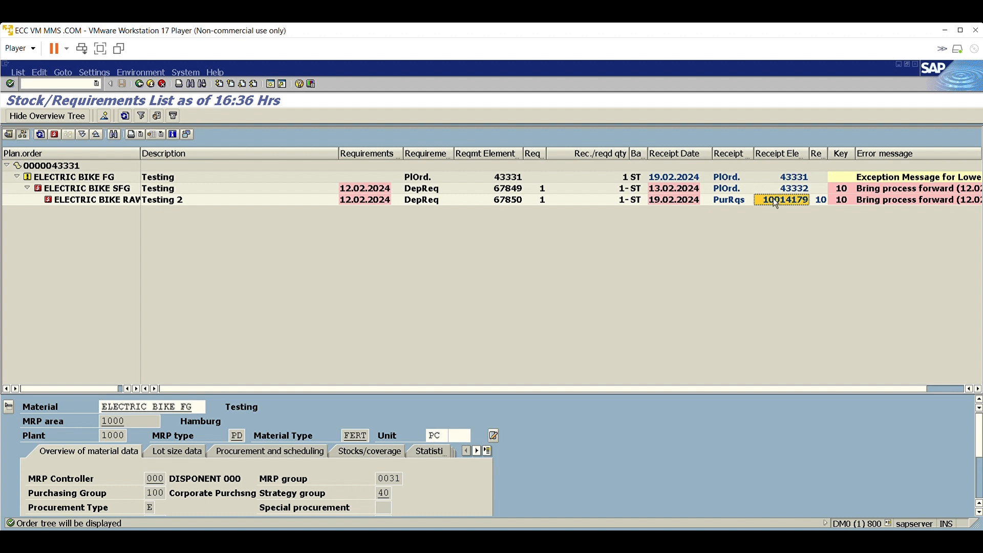
pyautogui.click(725, 199)
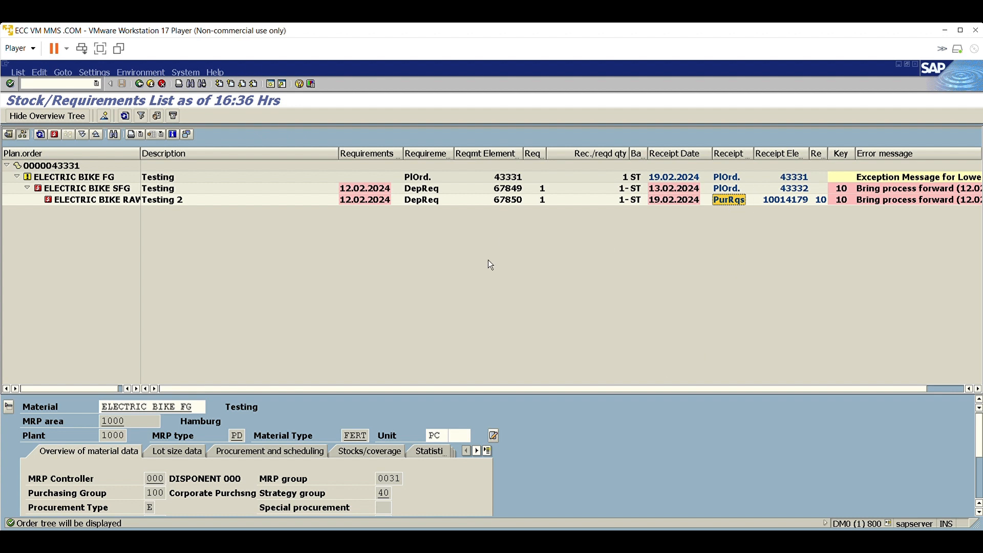
# Step: Leave the ELECTRIC BIKE FG order tree and start transaction MD04 in the session showing the MRP run statistics
pyautogui.click(148, 83)
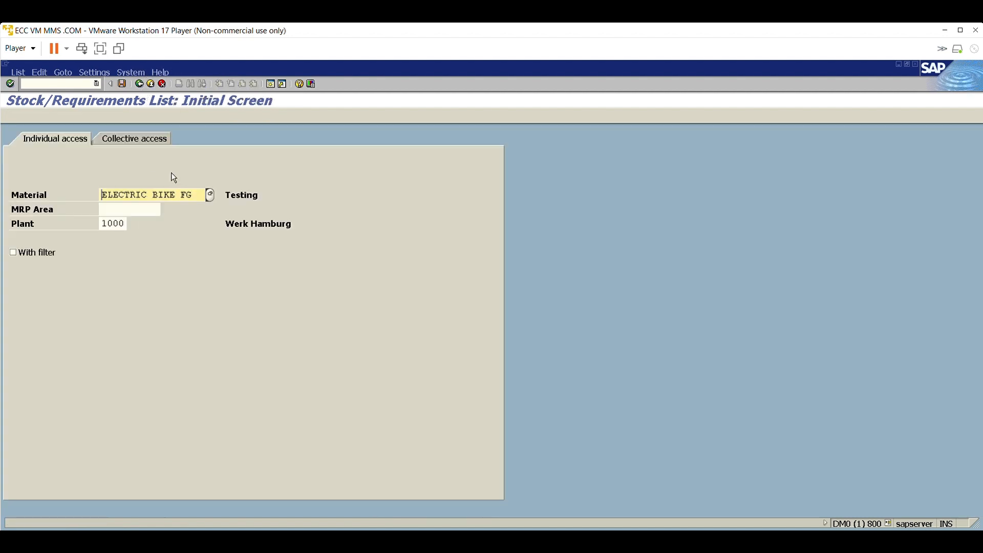
pyautogui.click(439, 531)
pyautogui.click(69, 84)
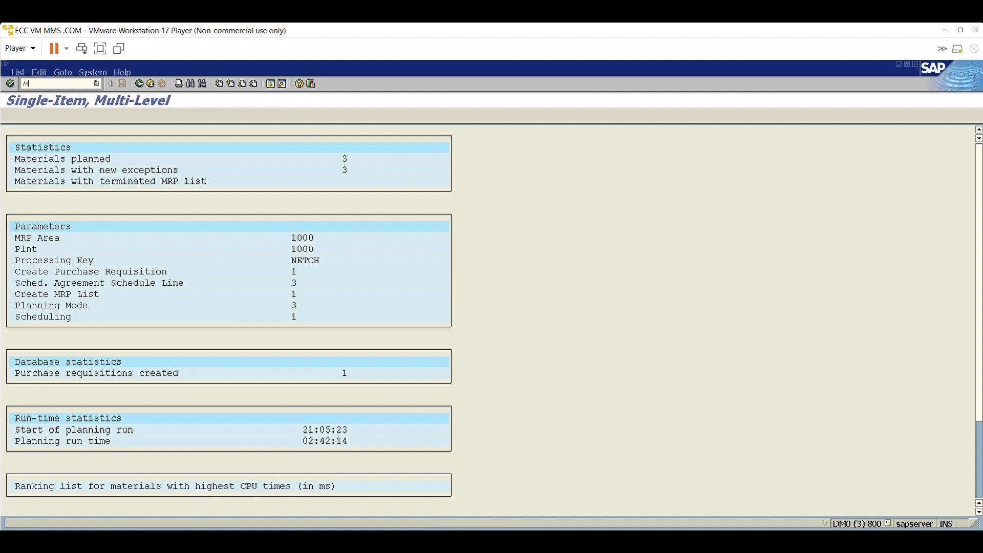
pyautogui.press('Return')
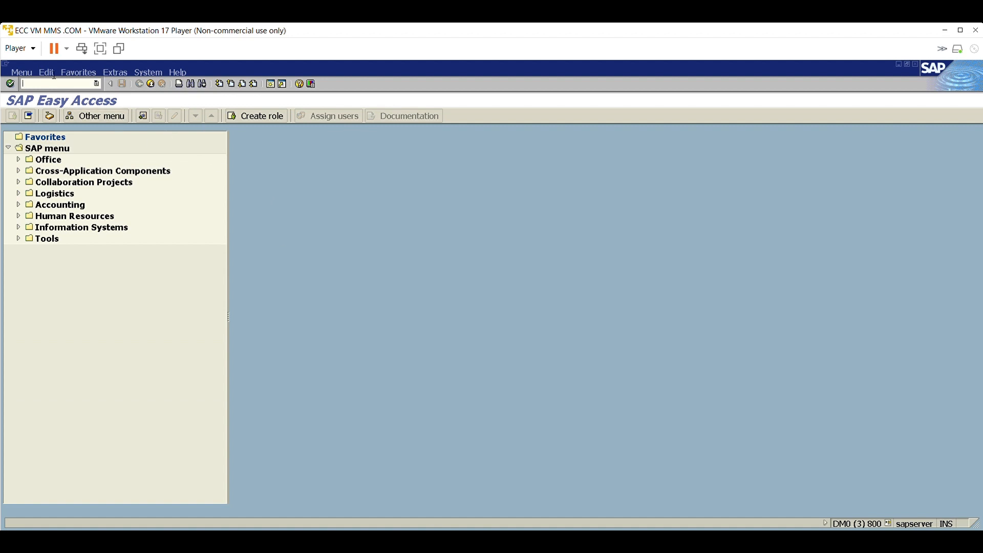
pyautogui.write('md04')
pyautogui.press('Return')
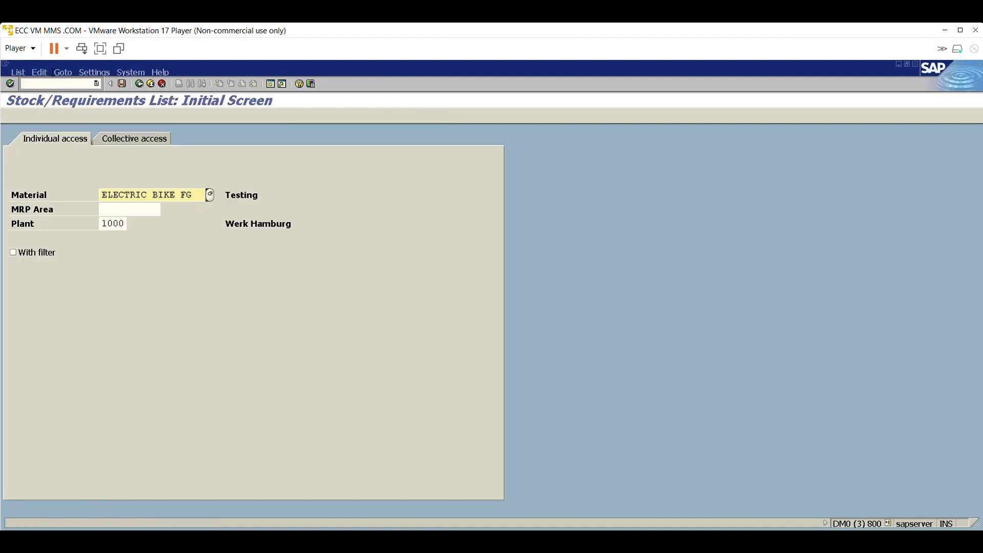
# Step: Display the stock/requirements list of ELECTRIC BIKE SFG in plant 1000 and check its dependent requirement and planned order quantities
pyautogui.click(182, 194)
pyautogui.write('s')
pyautogui.press('Return')
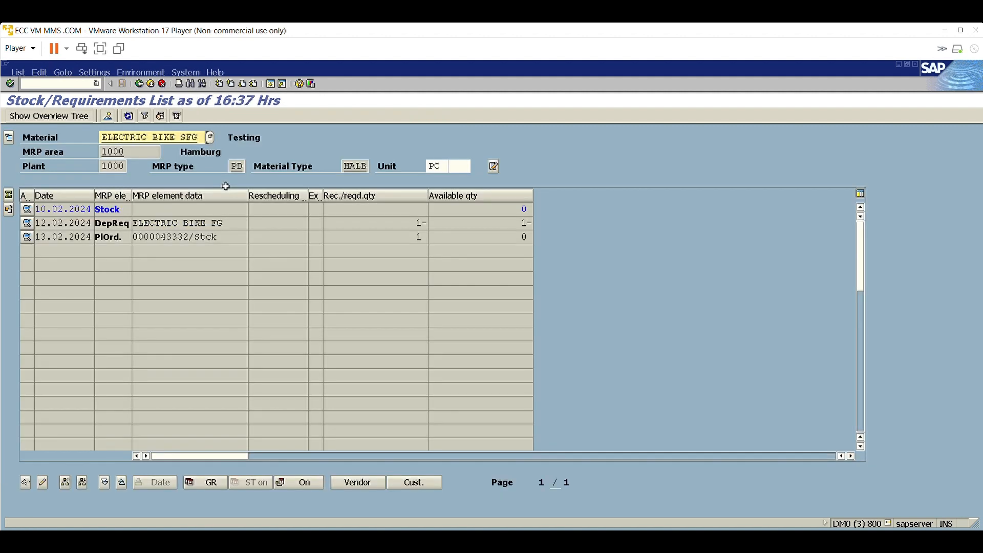
pyautogui.moveTo(416, 223); pyautogui.dragTo(437, 214)
pyautogui.click(424, 224)
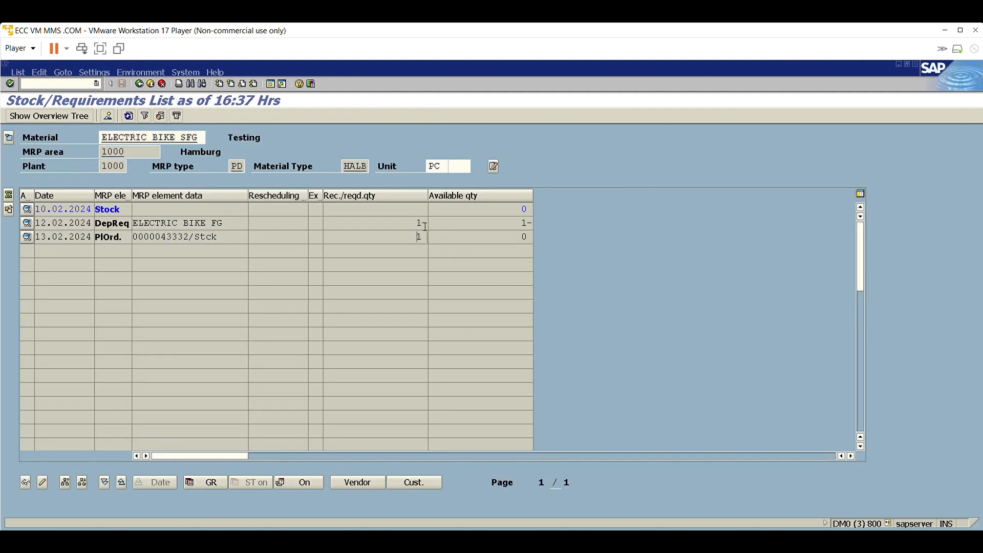
pyautogui.click(425, 236)
# Step: Open MD04 in a new session for ELECTRIC BIKE RAW in plant 1000 and check its dependent requirement quantity
pyautogui.click(270, 83)
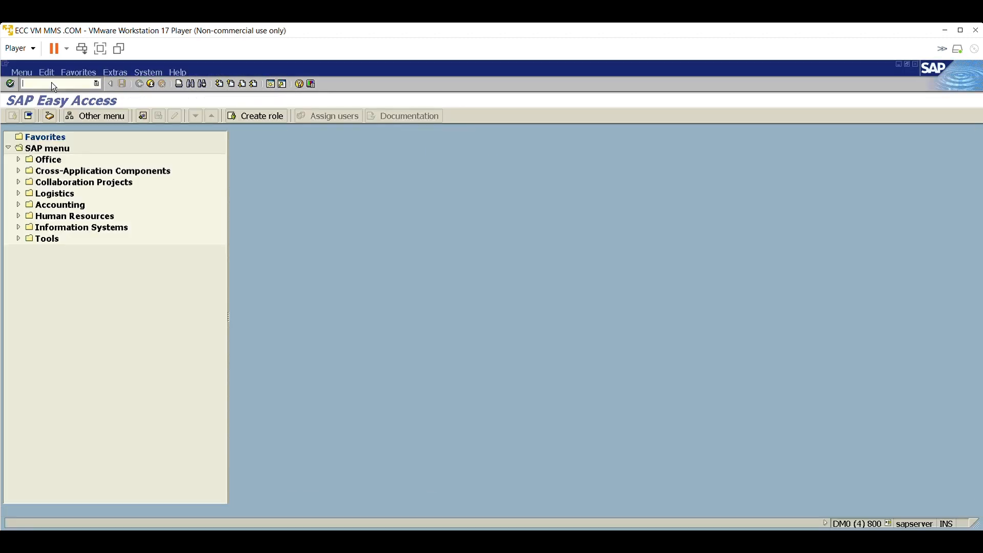
pyautogui.write('md04')
pyautogui.press('Return')
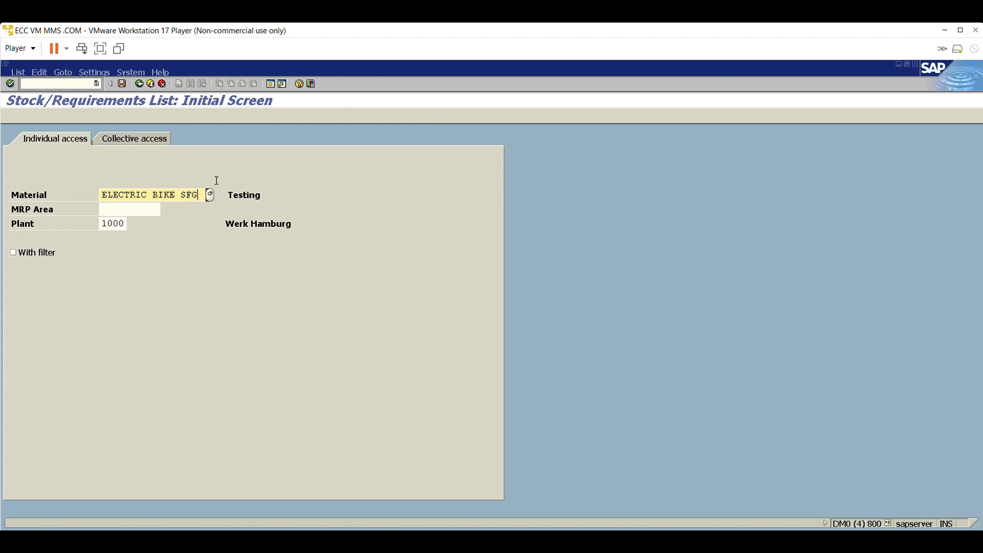
pyautogui.press('BackSpace')
pyautogui.press('BackSpace')
pyautogui.press('BackSpace')
pyautogui.write('raw')
pyautogui.press('Return')
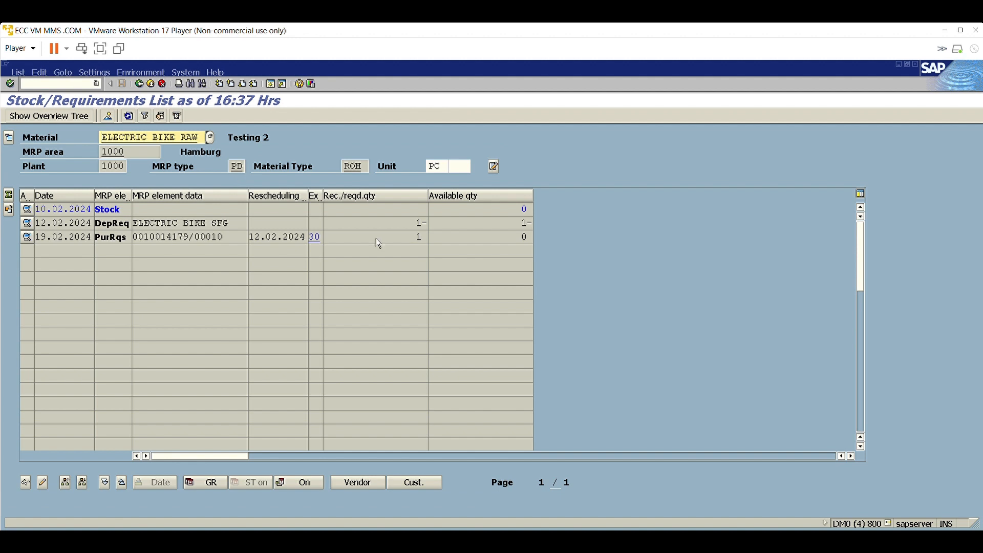
pyautogui.click(409, 223)
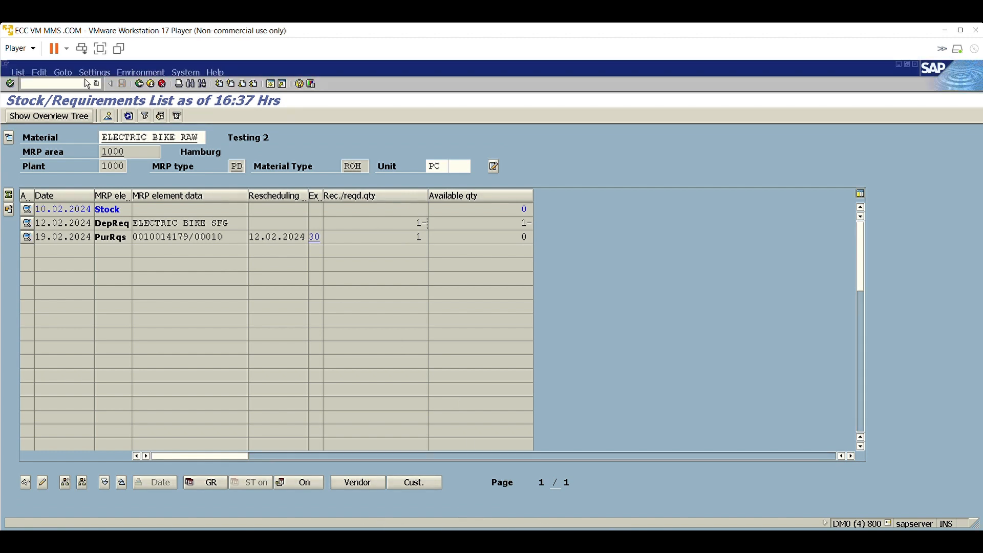
# Step: Start MD61 in a new session and switch from creating to changing planned independent requirements
pyautogui.click(270, 84)
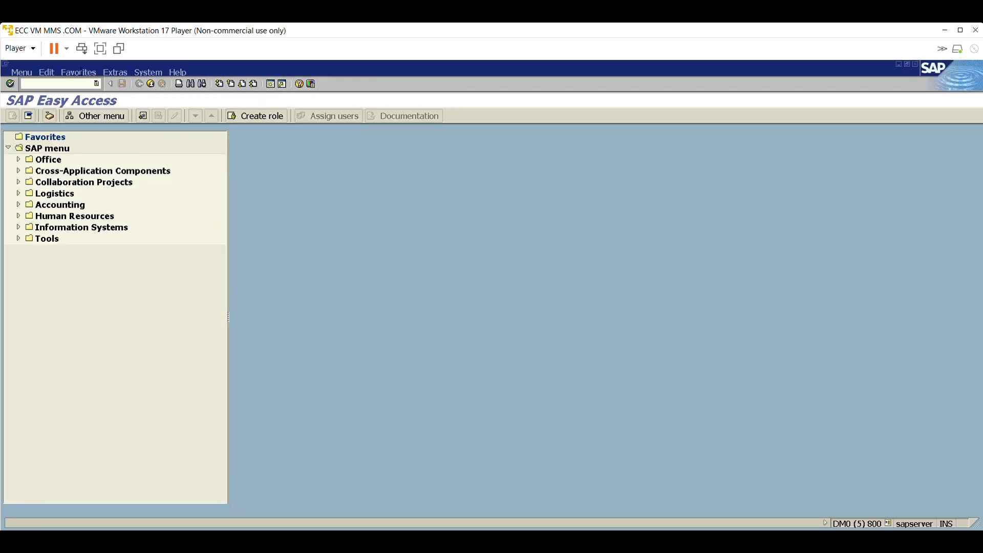
pyautogui.write('md61')
pyautogui.press('Return')
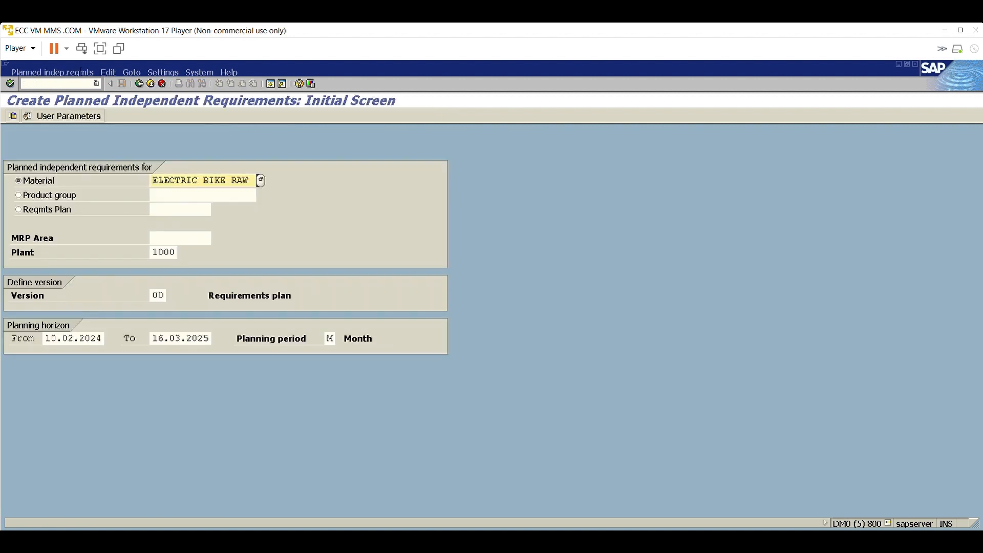
pyautogui.click(47, 71)
pyautogui.click(55, 88)
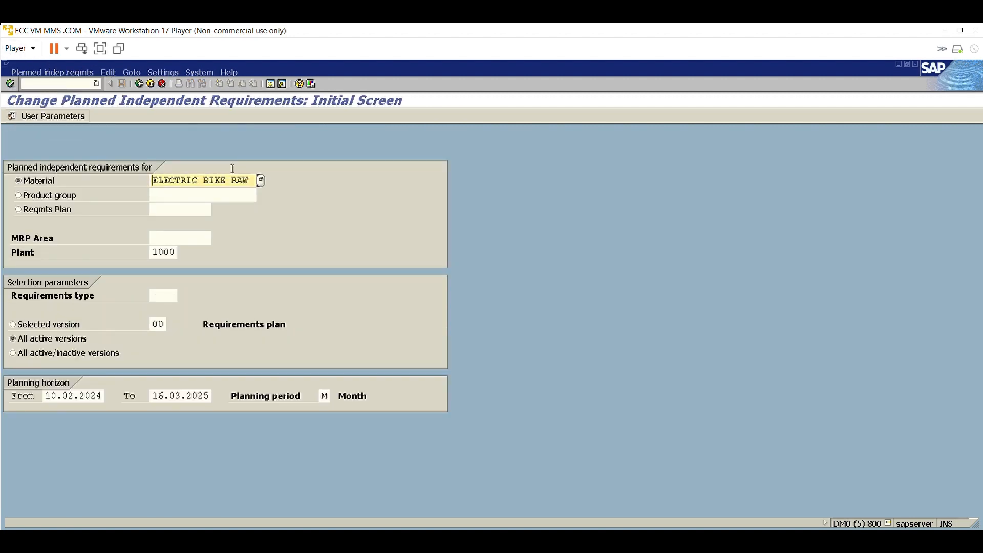
# Step: Open the planning table of ELECTRIC BIKE FG in plant 1000 for changing its planned independent requirements
pyautogui.click(252, 177)
pyautogui.press('BackSpace')
pyautogui.press('BackSpace')
pyautogui.press('BackSpace')
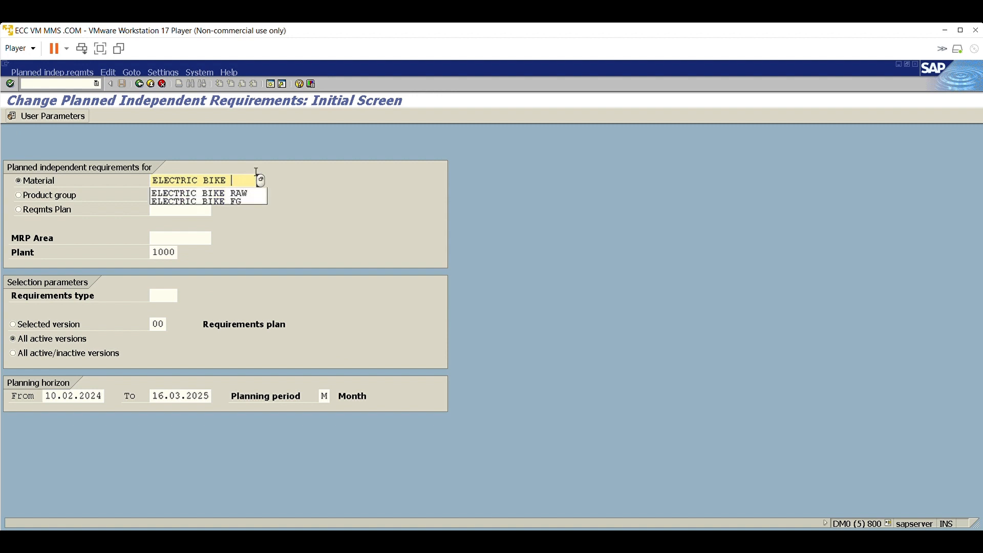
pyautogui.write('FG')
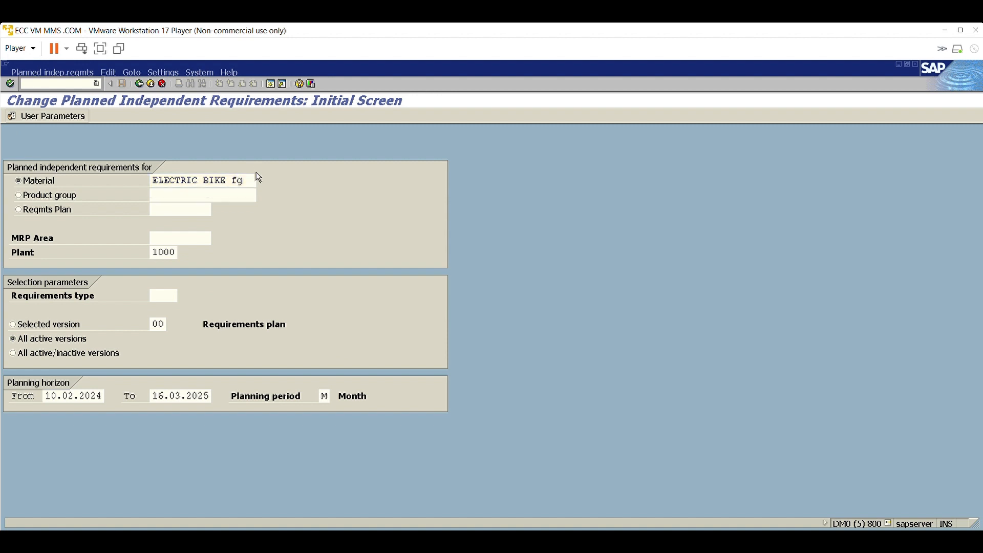
pyautogui.press('Return')
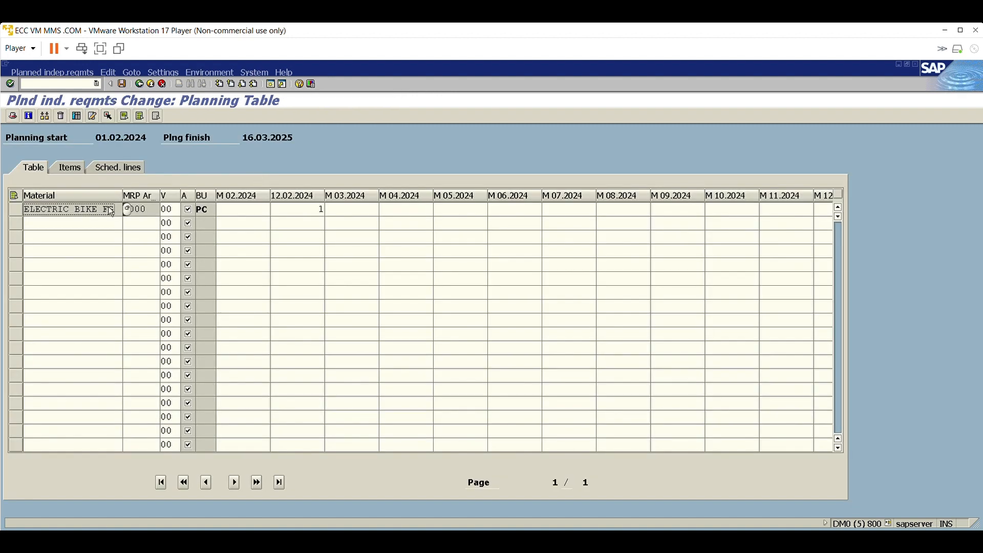
# Step: Delete the ELECTRIC BIKE FG row from the planning table, confirm the deletion and save the requirements
pyautogui.click(20, 208)
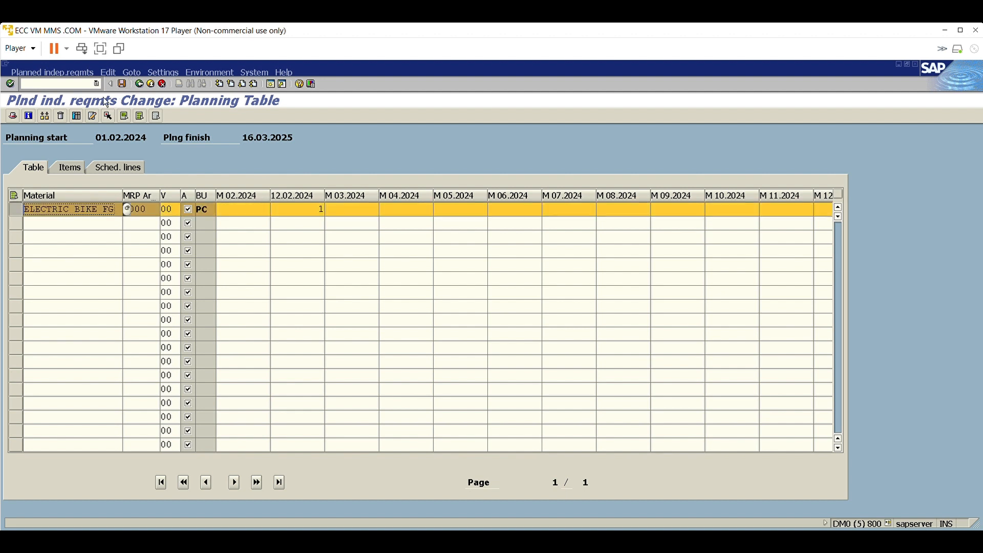
pyautogui.click(61, 116)
pyautogui.click(218, 252)
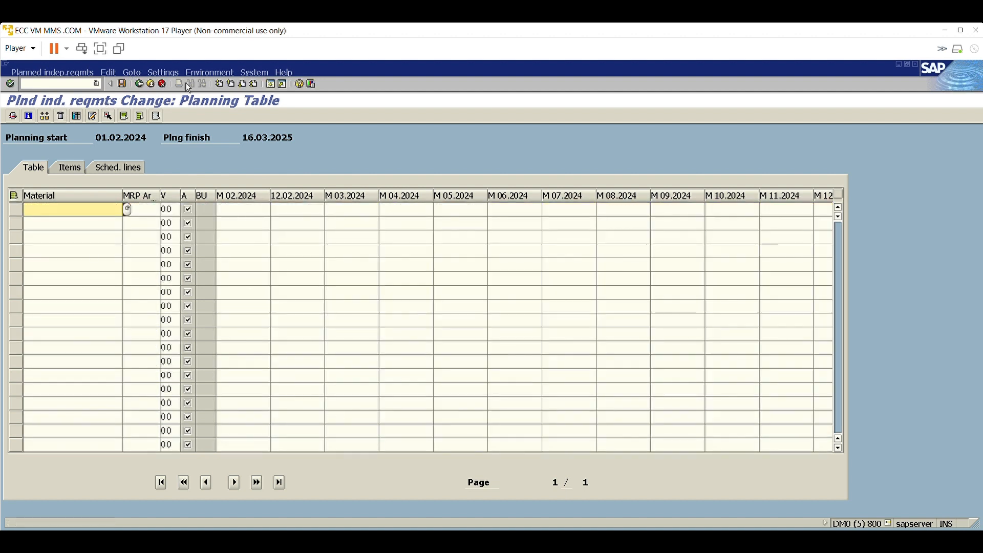
pyautogui.click(122, 84)
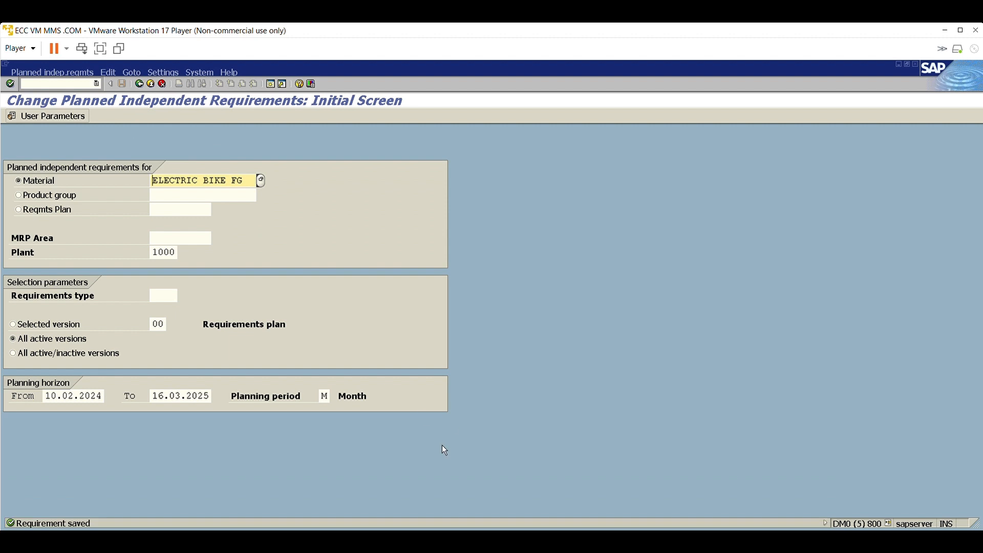
# Step: Run multi-level planning with MD02 for ELECTRIC BIKE FG in plant 1000 and save the planning result
pyautogui.click(77, 80)
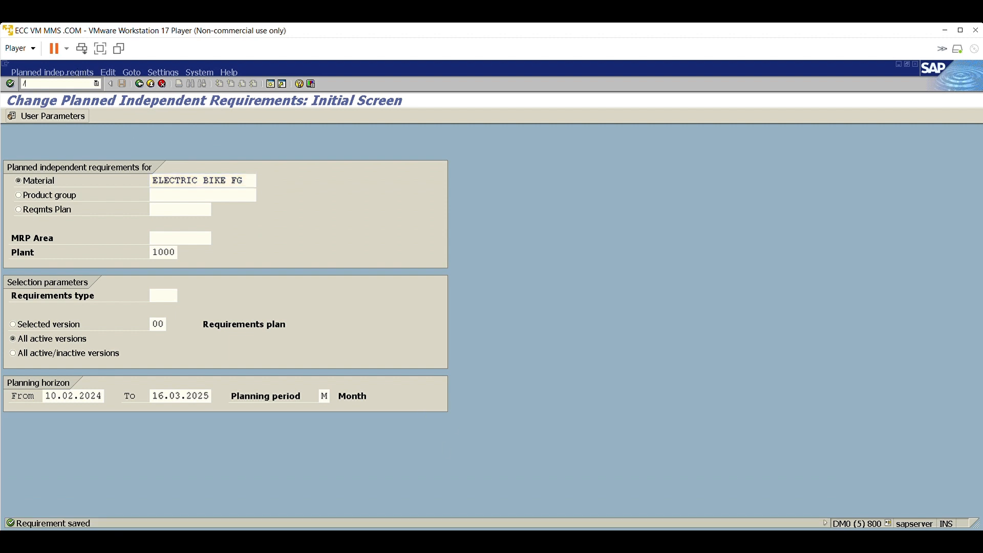
pyautogui.write('/nmd02')
pyautogui.press('Return')
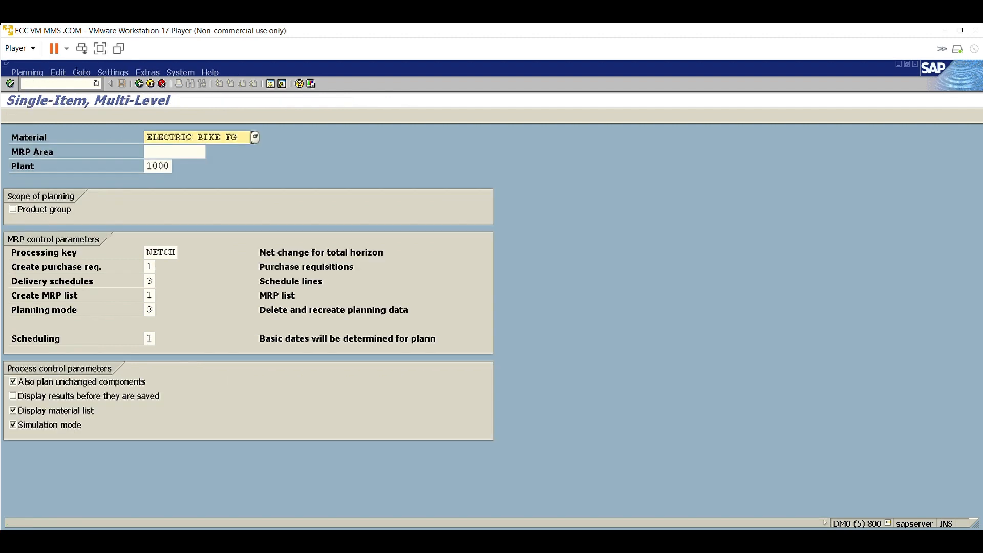
pyautogui.press('Return')
pyautogui.press('Return')
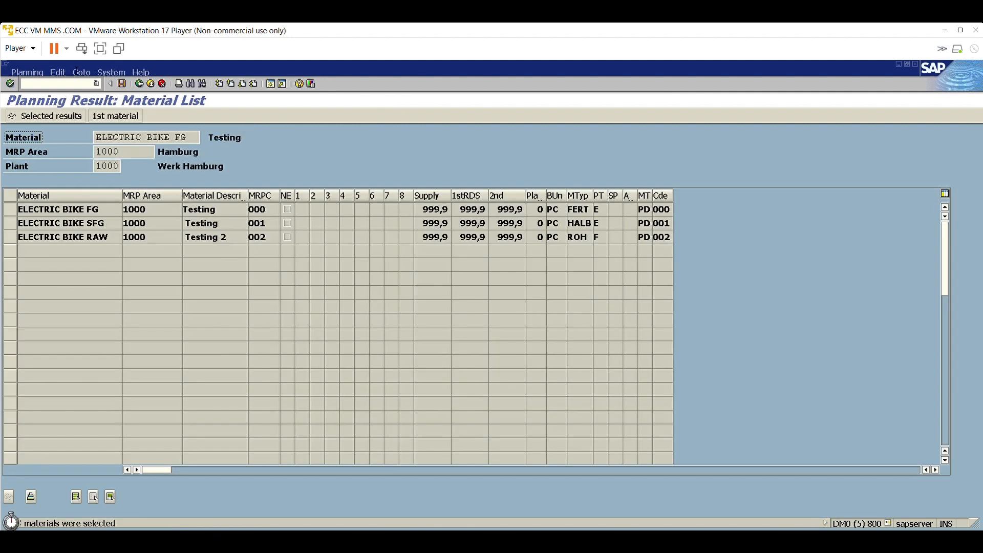
pyautogui.click(123, 84)
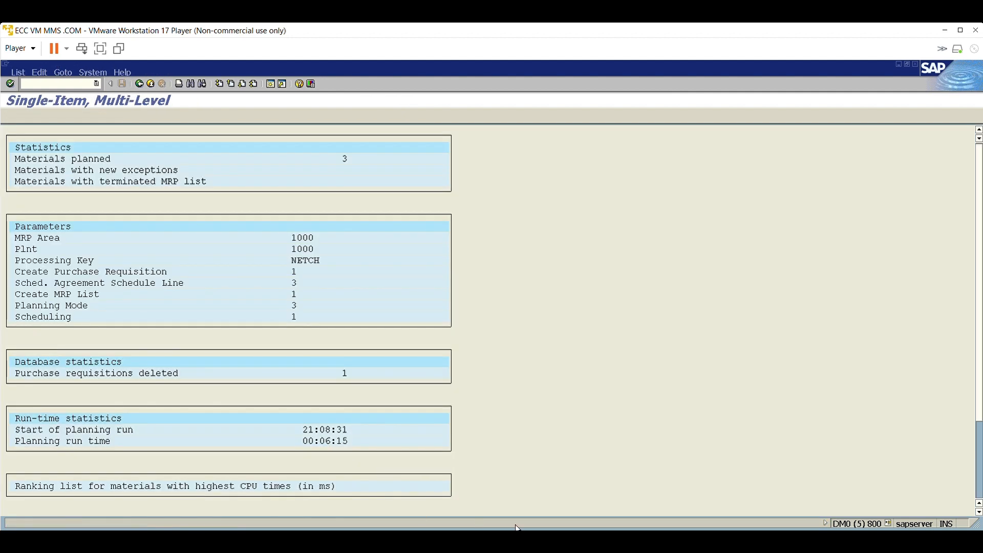
# Step: Refresh the ELECTRIC BIKE RAW stock/requirements list and redisplay the one for ELECTRIC BIKE FG to check their remaining entries
pyautogui.press('Return')
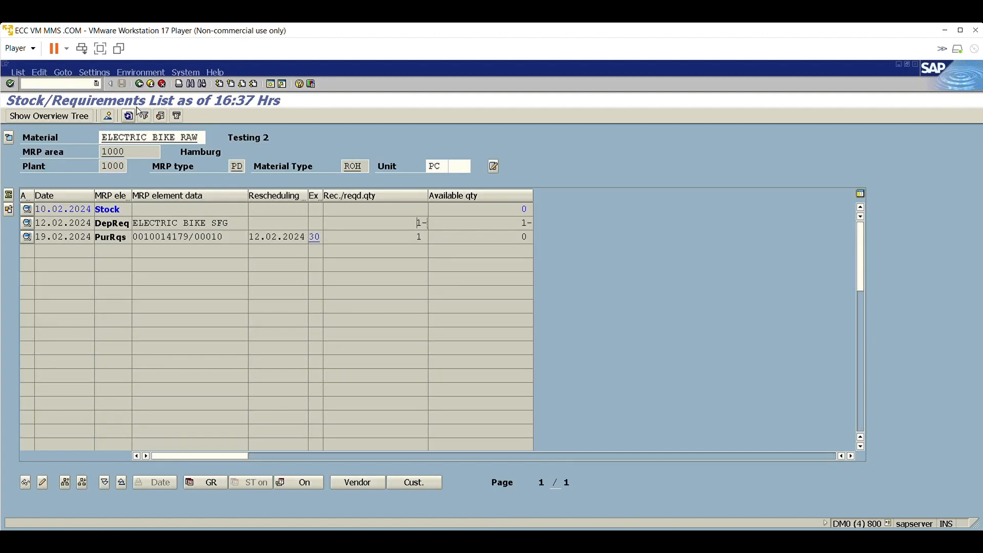
pyautogui.click(128, 116)
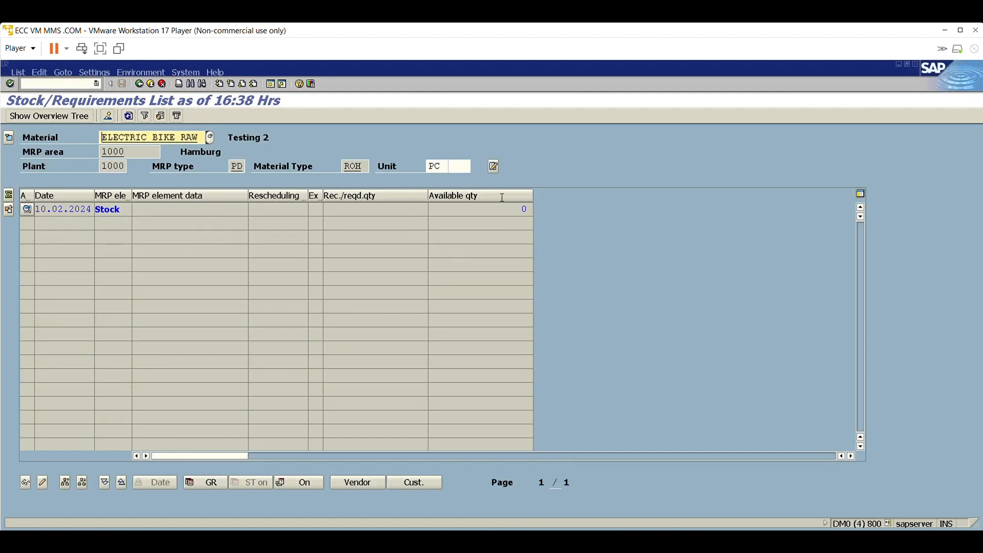
pyautogui.click(524, 209)
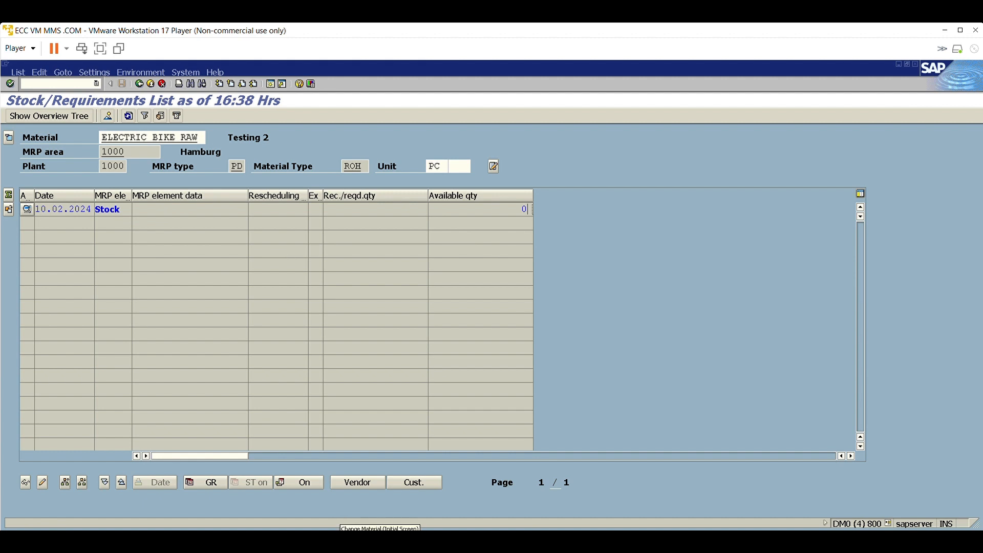
pyautogui.press('F3')
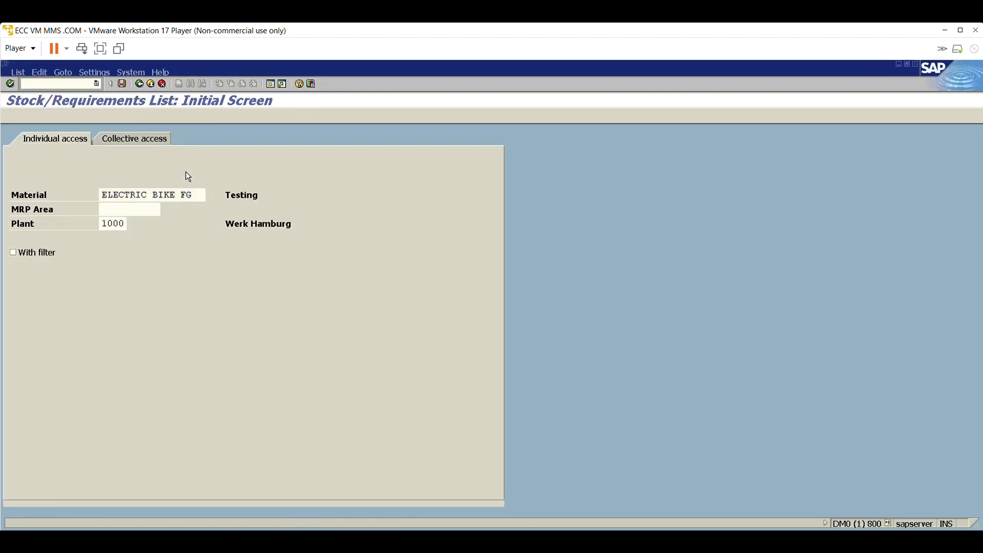
pyautogui.press('Return')
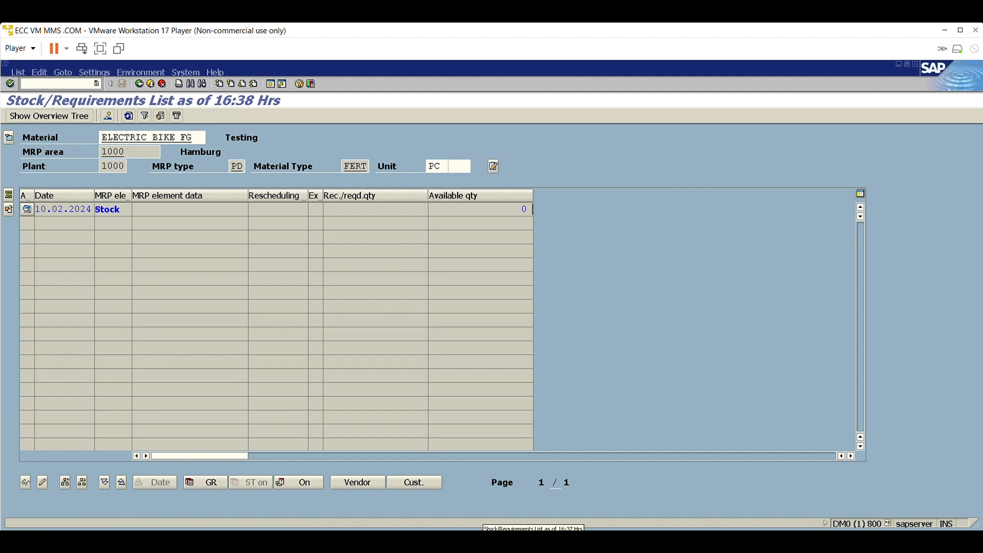
# Step: Create a planned independent requirement for ELECTRIC BIKE FG in plant 1000 for period 02.2024 with MD61 and save it
pyautogui.click(564, 533)
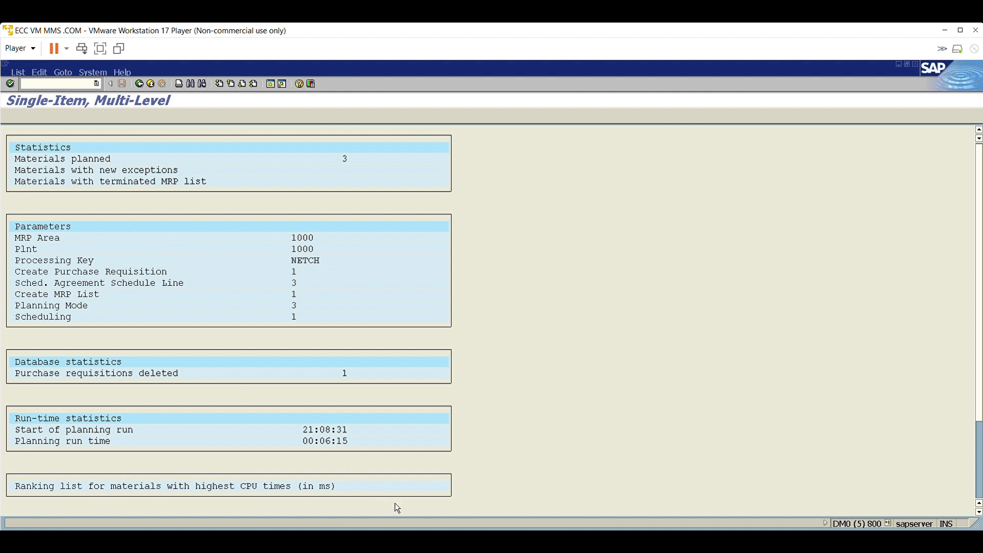
pyautogui.click(513, 528)
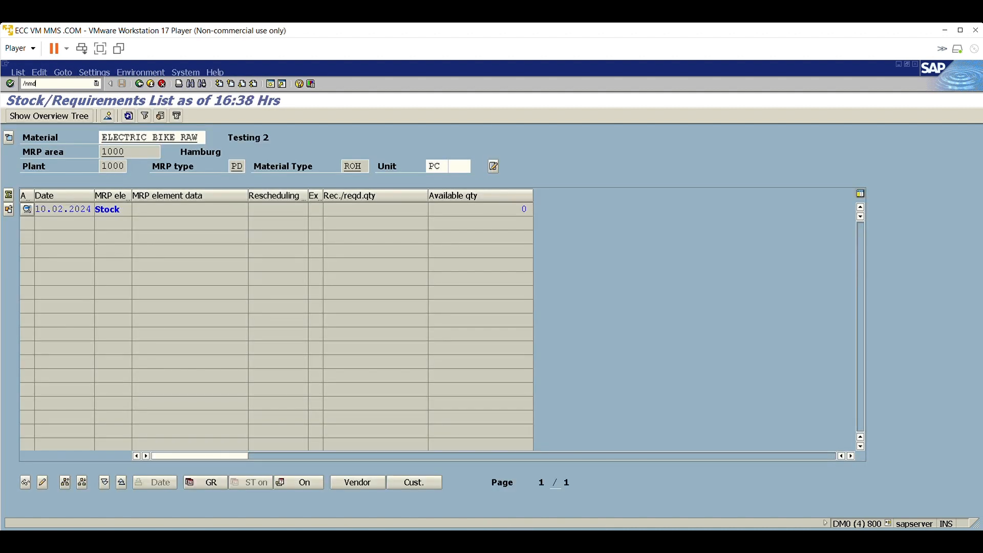
pyautogui.press('Return')
pyautogui.press('Return')
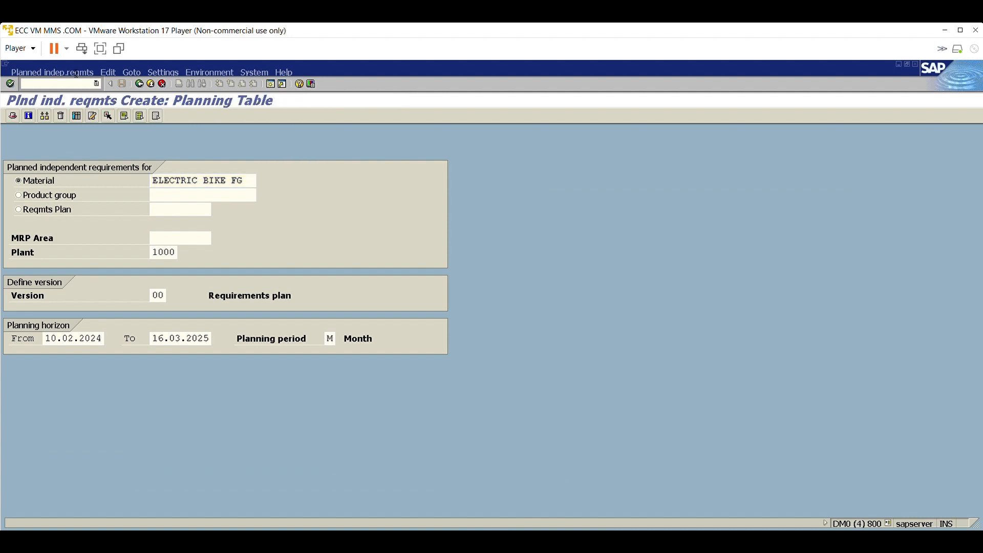
pyautogui.click(250, 201)
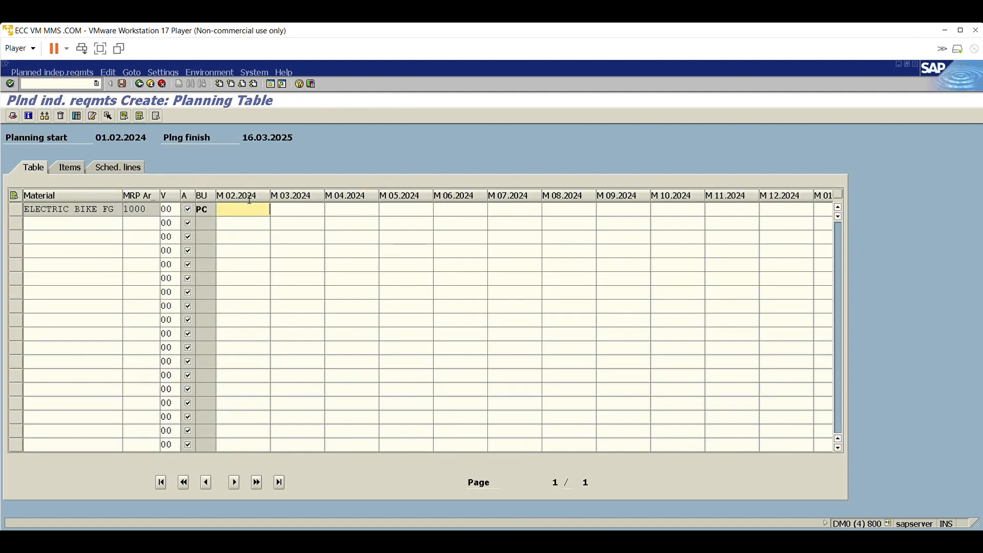
pyautogui.hotkey('ctrl', 's')
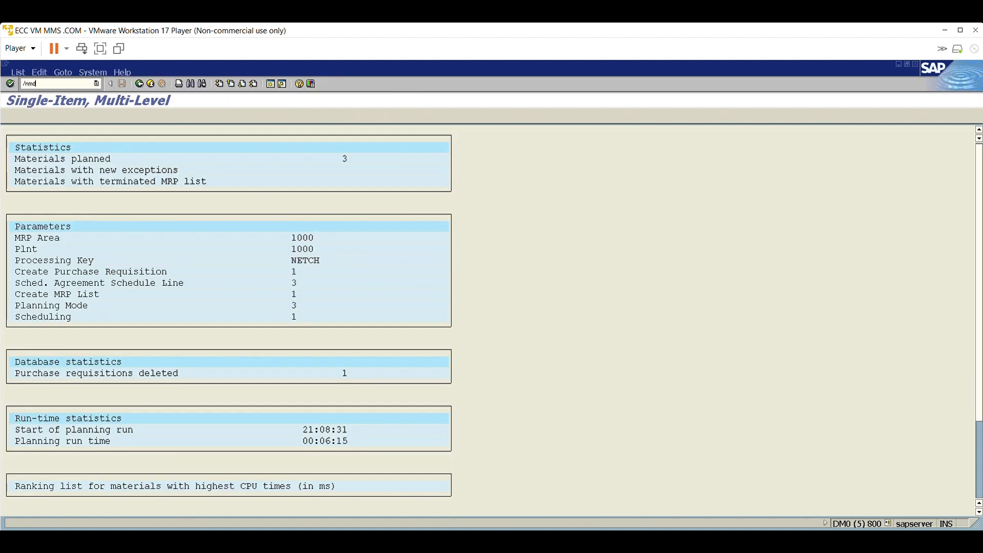
# Step: Run multi-level planning with MD02 for ELECTRIC BIKE FG in plant 1000 in planning mode 3 and save the result
pyautogui.press('Return')
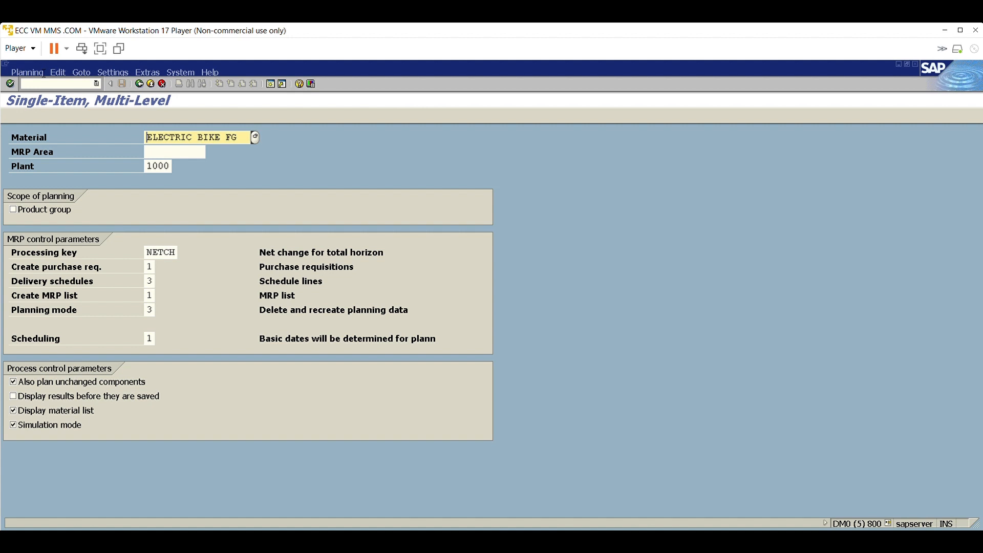
pyautogui.click(149, 310)
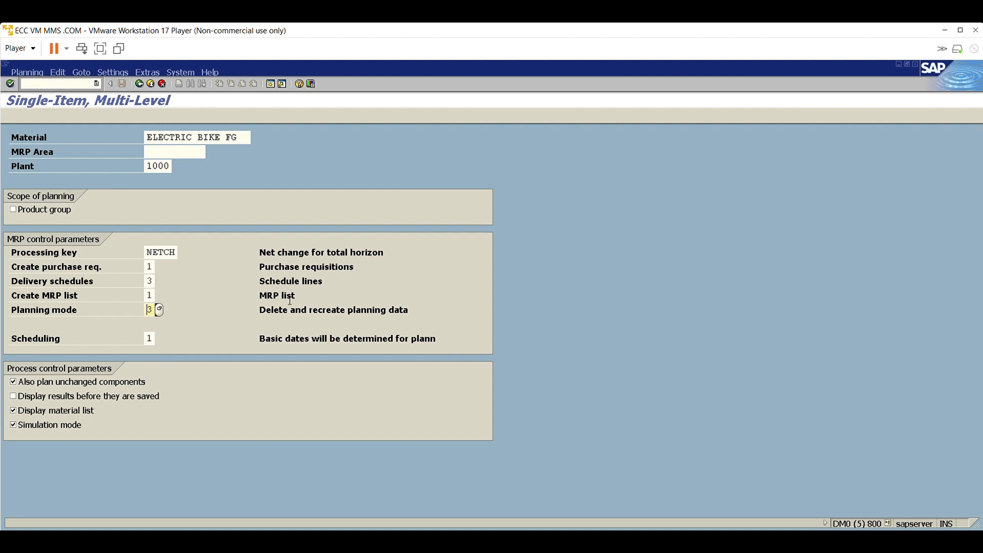
pyautogui.moveTo(266, 299); pyautogui.dragTo(403, 319)
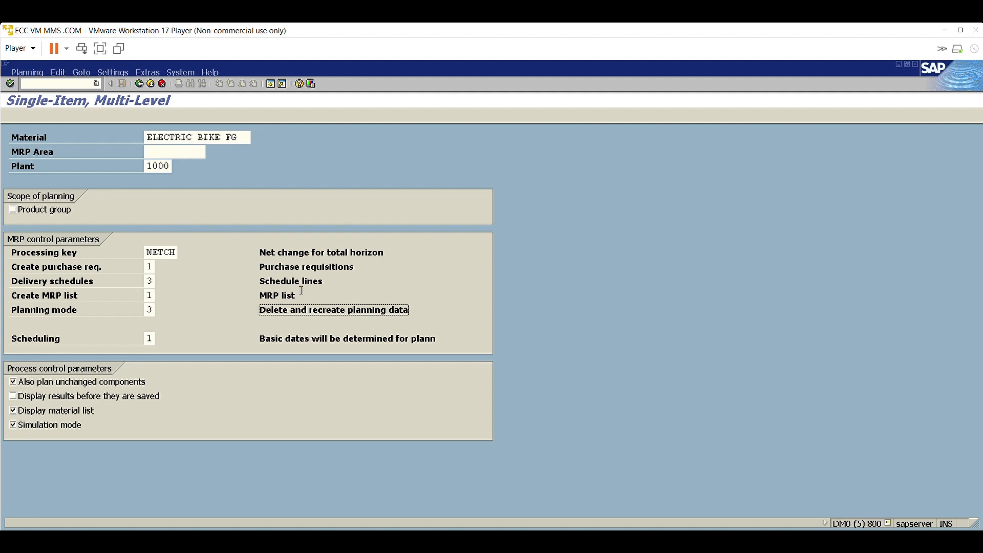
pyautogui.moveTo(319, 300); pyautogui.dragTo(379, 297)
pyautogui.moveTo(275, 298); pyautogui.dragTo(417, 301)
pyautogui.press('Return')
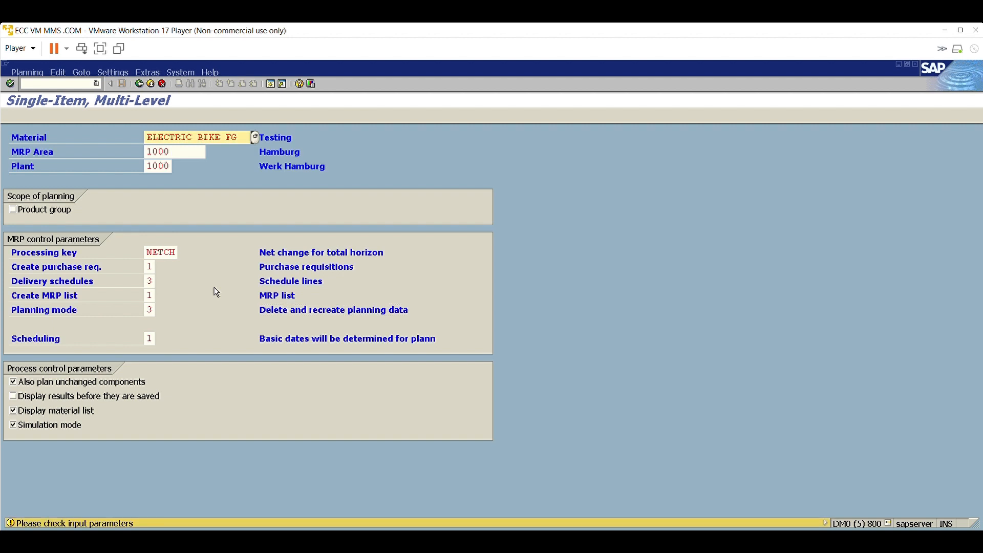
pyautogui.press('Return')
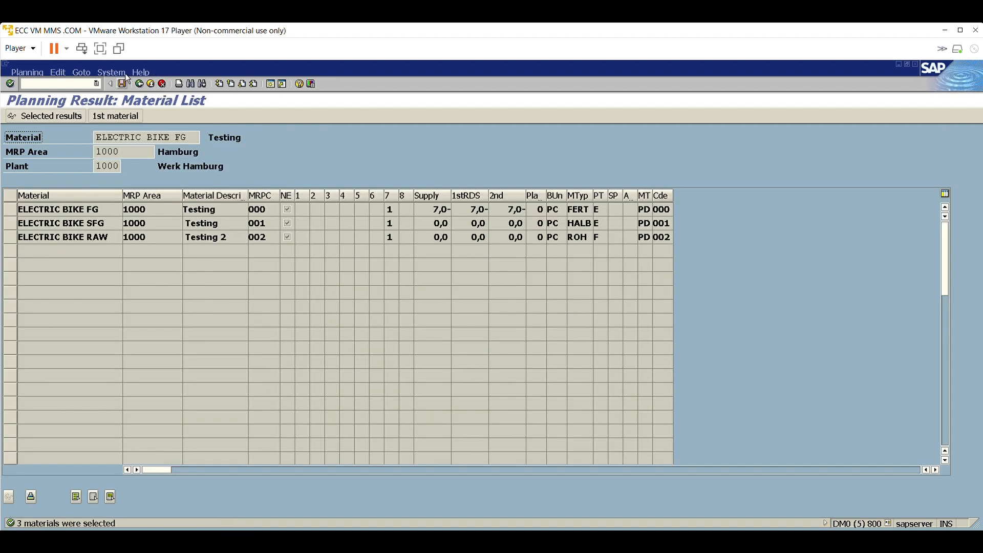
pyautogui.click(139, 84)
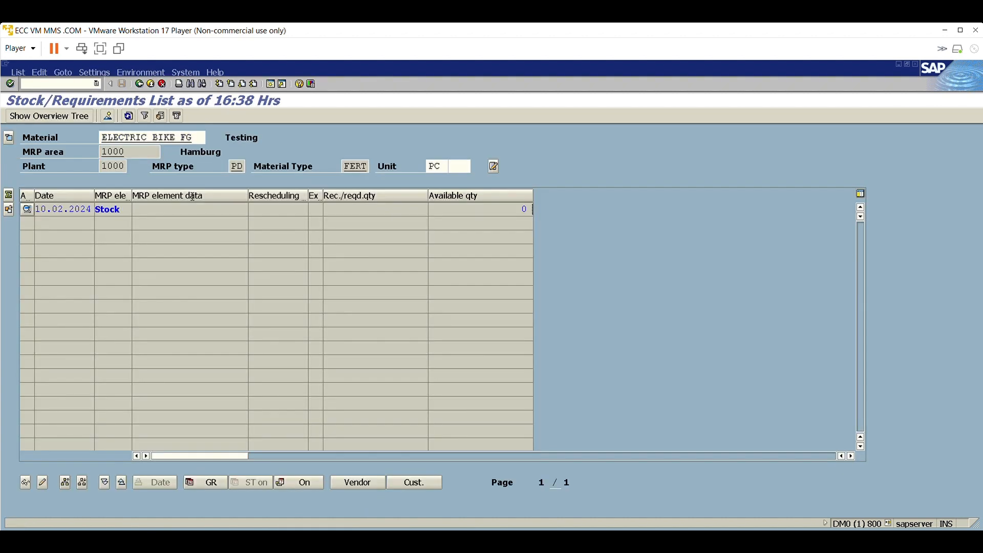
# Step: Refresh the stock/requirements lists of ELECTRIC BIKE FG and ELECTRIC BIKE SFG and compare the SFG planned order number before and after refreshing
pyautogui.click(128, 115)
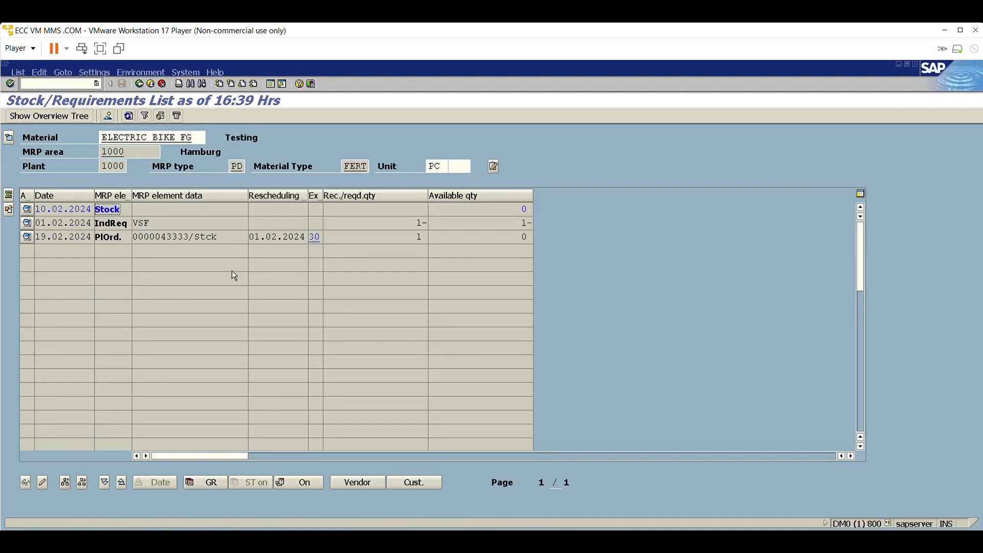
pyautogui.click(421, 535)
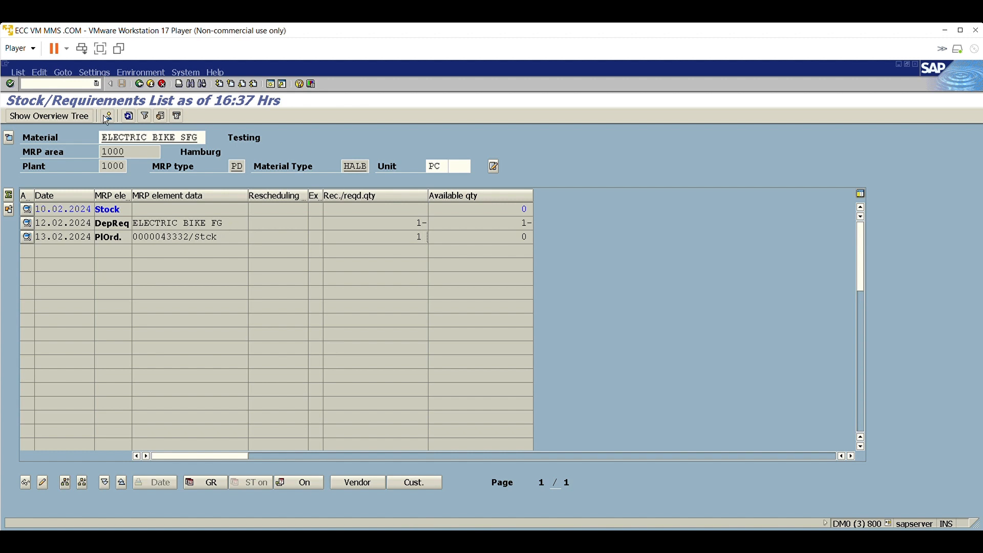
pyautogui.moveTo(190, 234); pyautogui.dragTo(139, 231)
pyautogui.click(229, 152)
pyautogui.moveTo(190, 231); pyautogui.dragTo(141, 224)
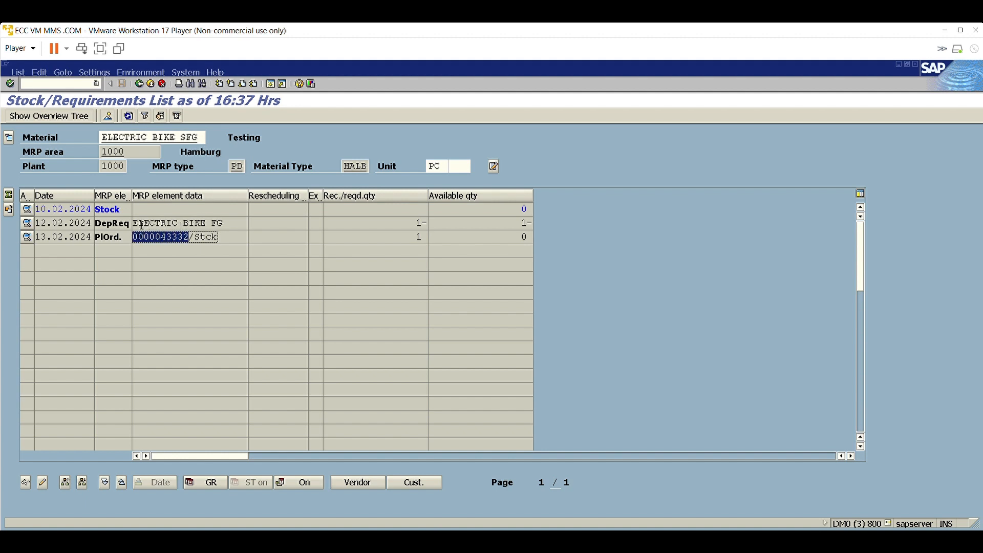
pyautogui.click(185, 231)
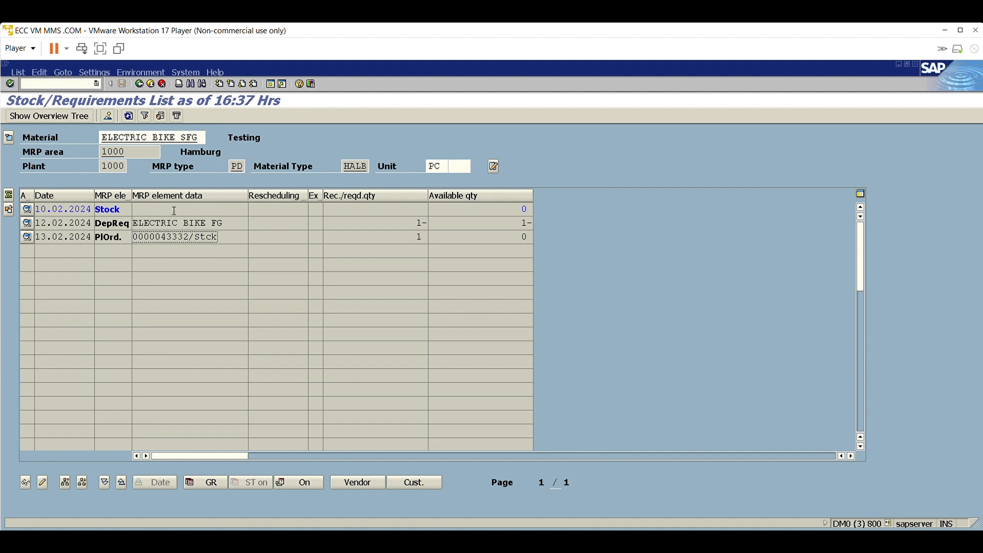
pyautogui.click(128, 116)
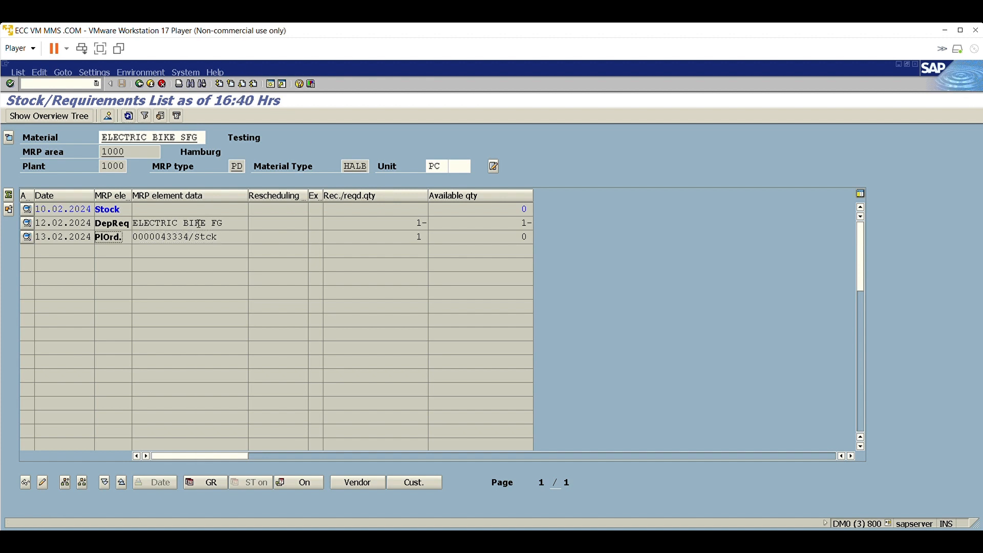
pyautogui.moveTo(189, 229); pyautogui.dragTo(143, 225)
pyautogui.click(163, 225)
pyautogui.click(144, 223)
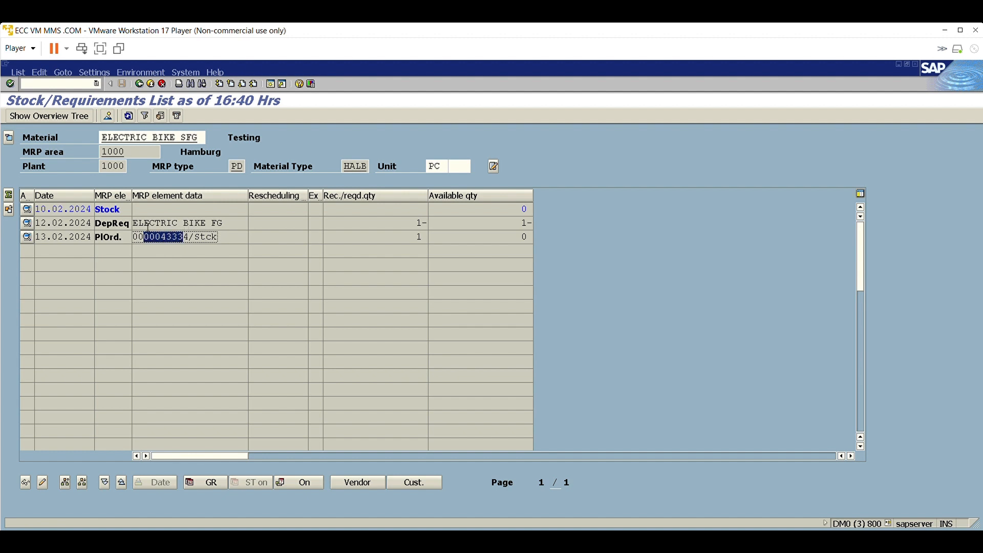
pyautogui.click(148, 226)
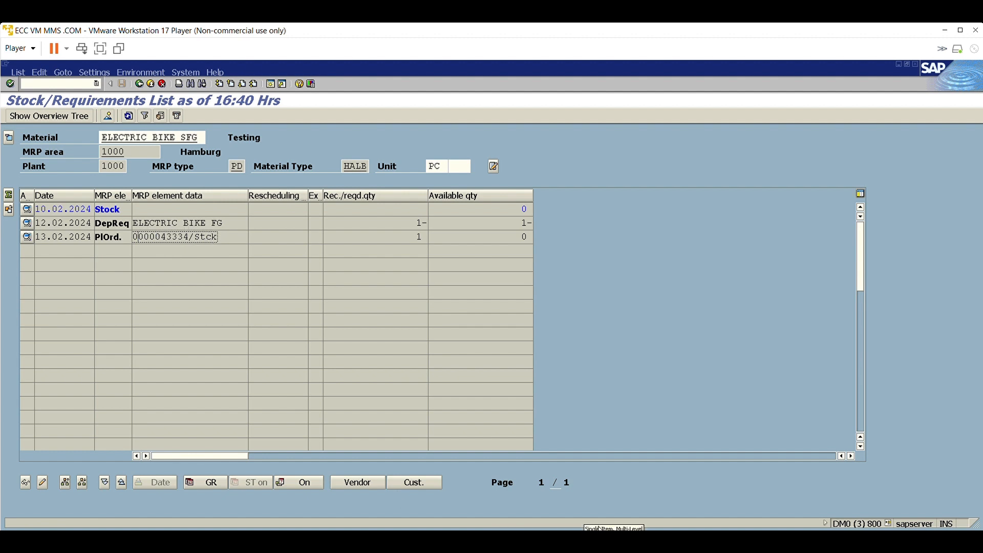
# Step: Switch to the Word notes and add the line "Production version: T-code C223/MM02 (MRP 4 view)" below the Routing line
pyautogui.click(549, 528)
pyautogui.click(152, 83)
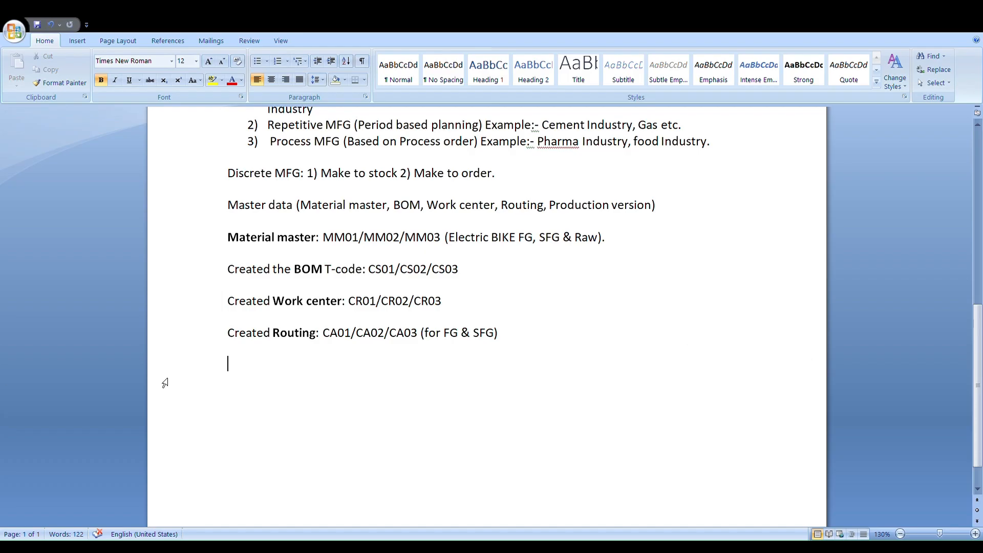
pyautogui.write('Production version')
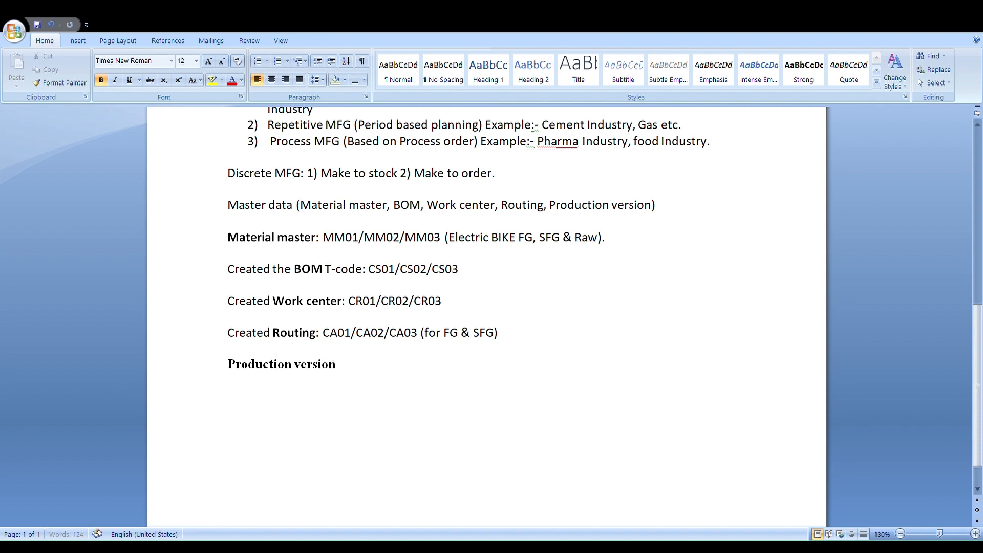
pyautogui.write(': T-code C223')
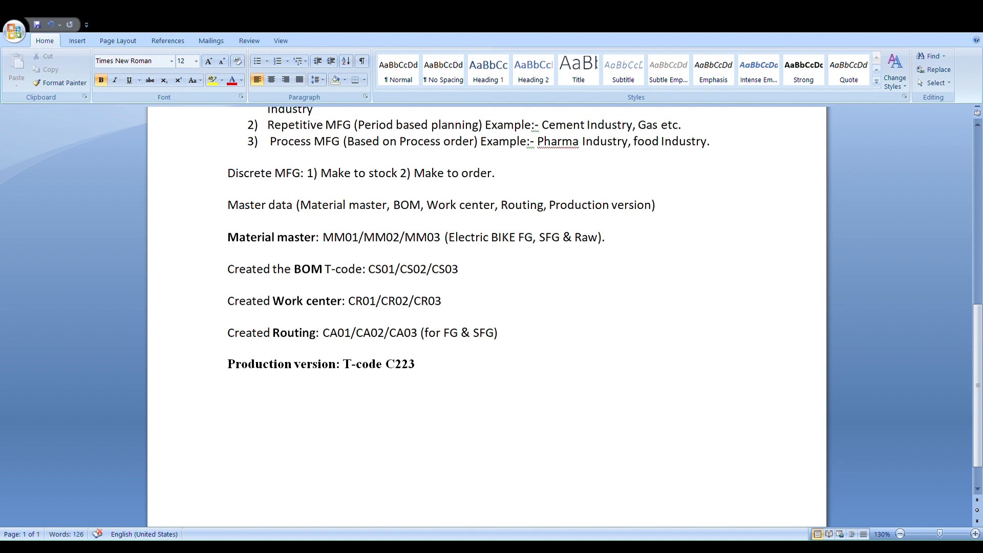
pyautogui.write('/MM02')
pyautogui.write('(MRP 4 view')
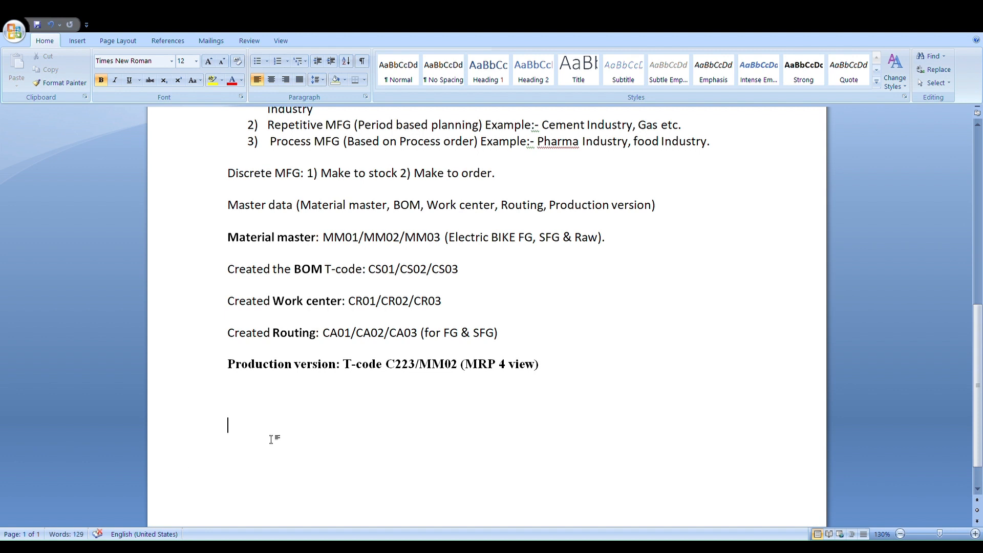
# Step: Add the heading "Planning execution:" with the line "T-code MD61/md62/md63" beneath it
pyautogui.write('Planning')
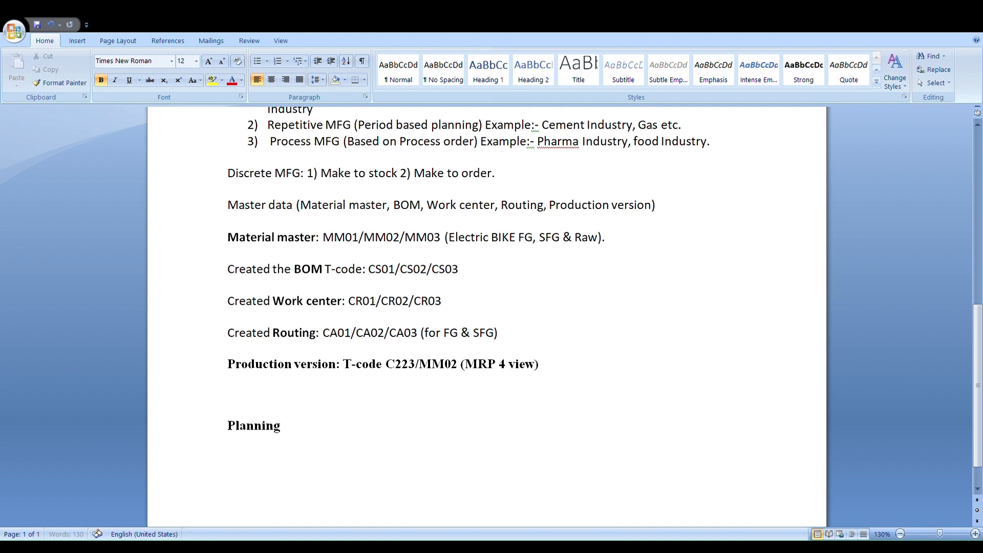
pyautogui.write(' execution:')
pyautogui.press('Return')
pyautogui.write('T-cpde MD61')
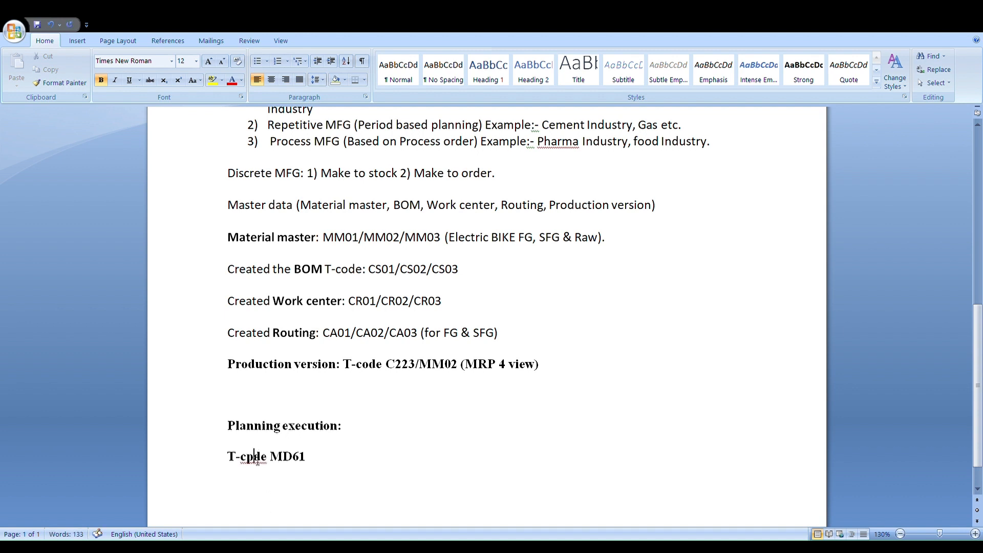
pyautogui.press('BackSpace')
pyautogui.write('o')
pyautogui.click(314, 457)
pyautogui.write('/md62/md63')
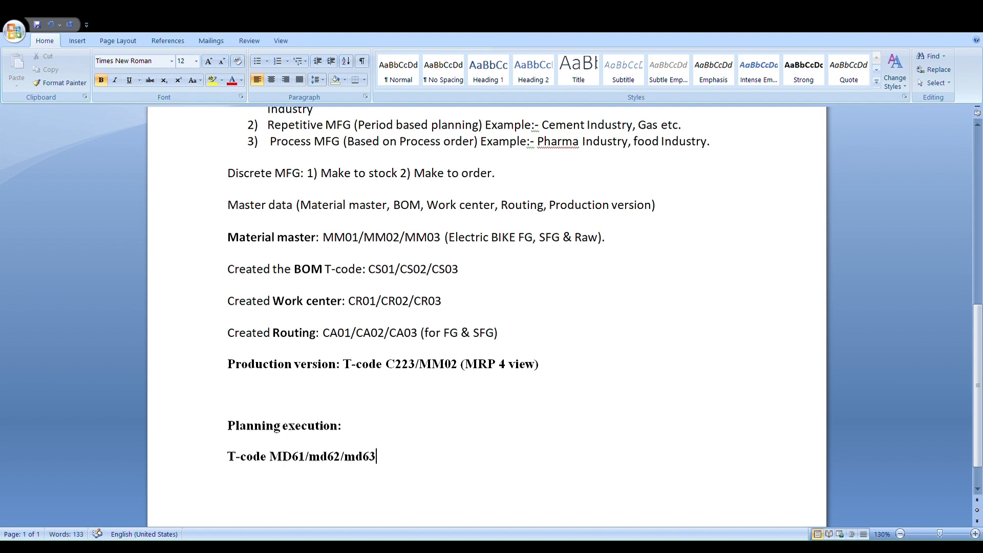
# Step: Start a line on the second page reading "Processing key : 1) regenerative planning"
pyautogui.scroll(-1, 330, 463)
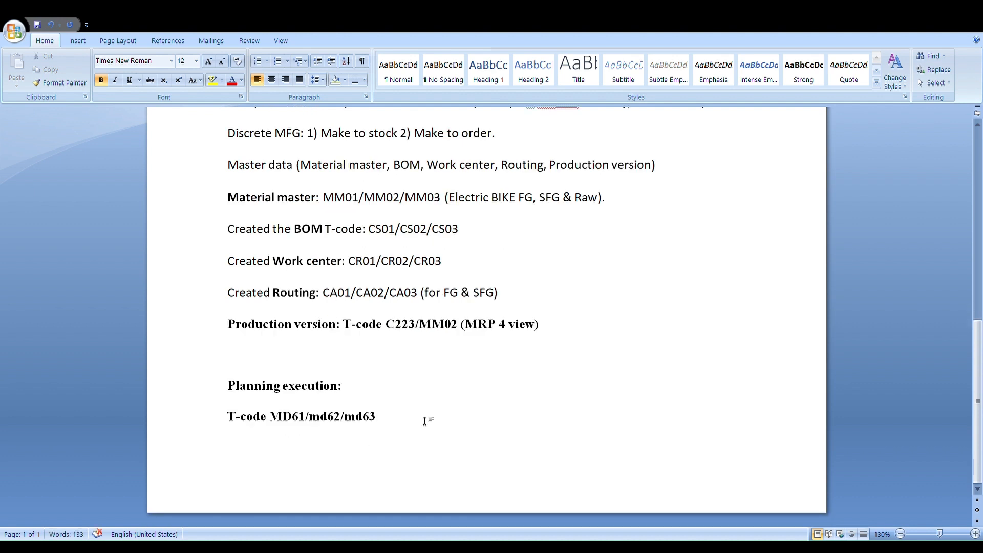
pyautogui.scroll(-3, 426, 419)
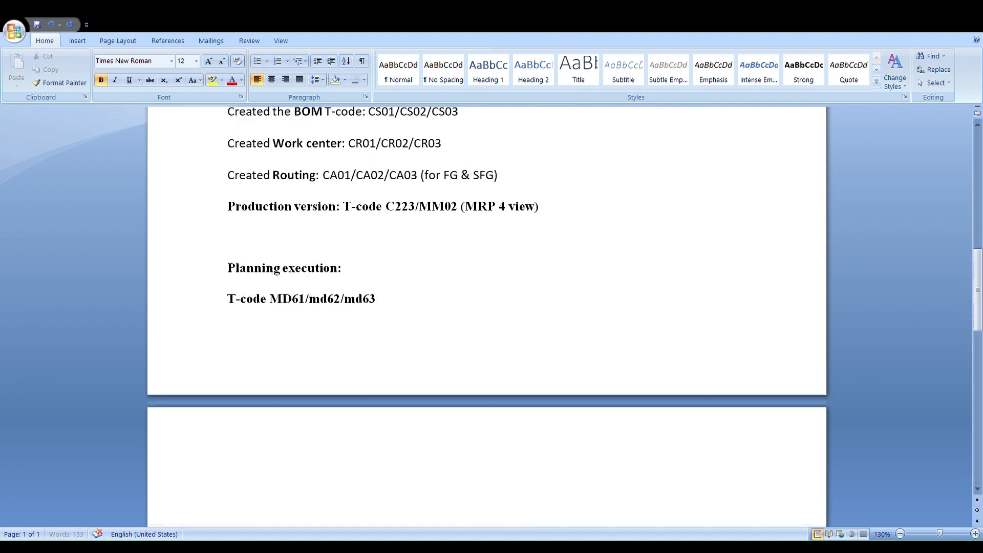
pyautogui.click(306, 509)
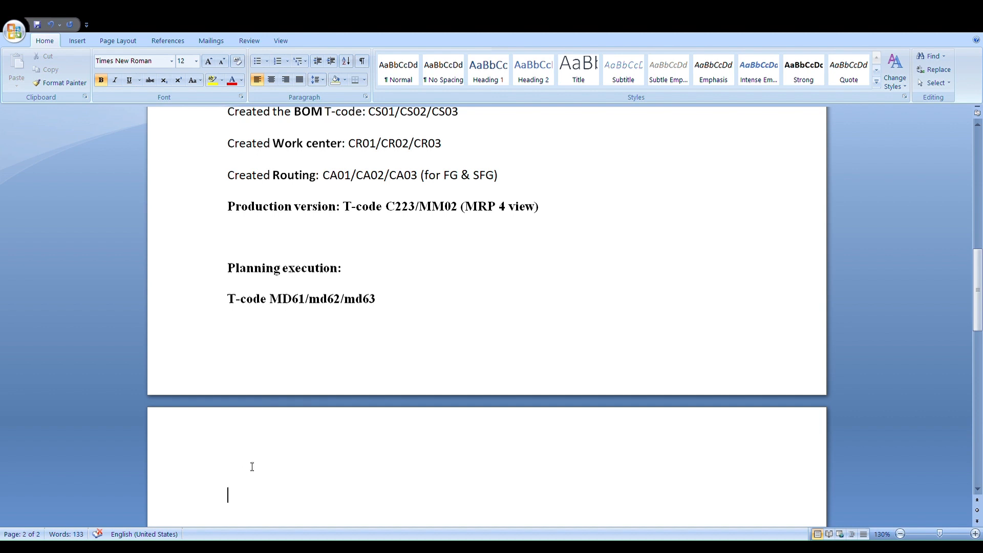
pyautogui.write('processsing')
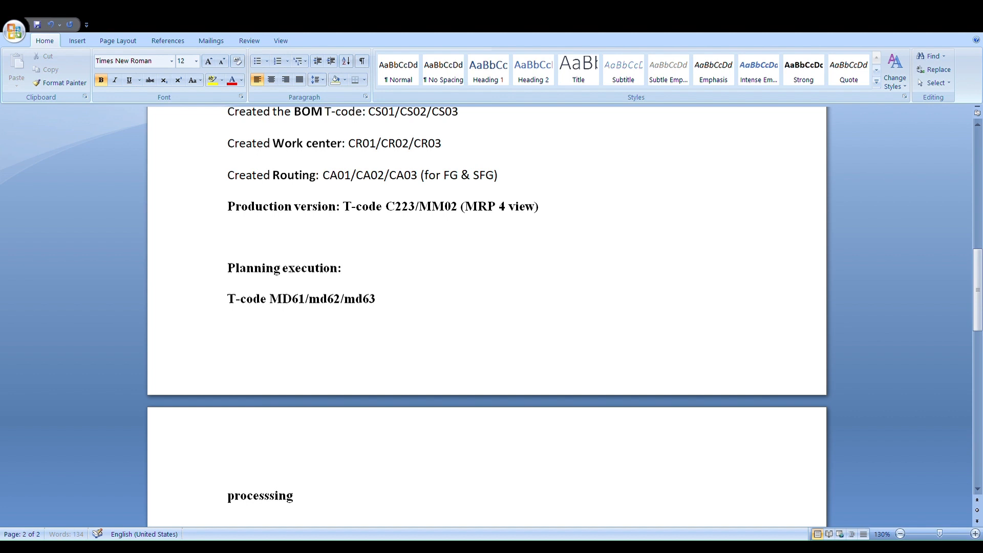
pyautogui.write(' key :')
pyautogui.scroll(-3, 154, 471)
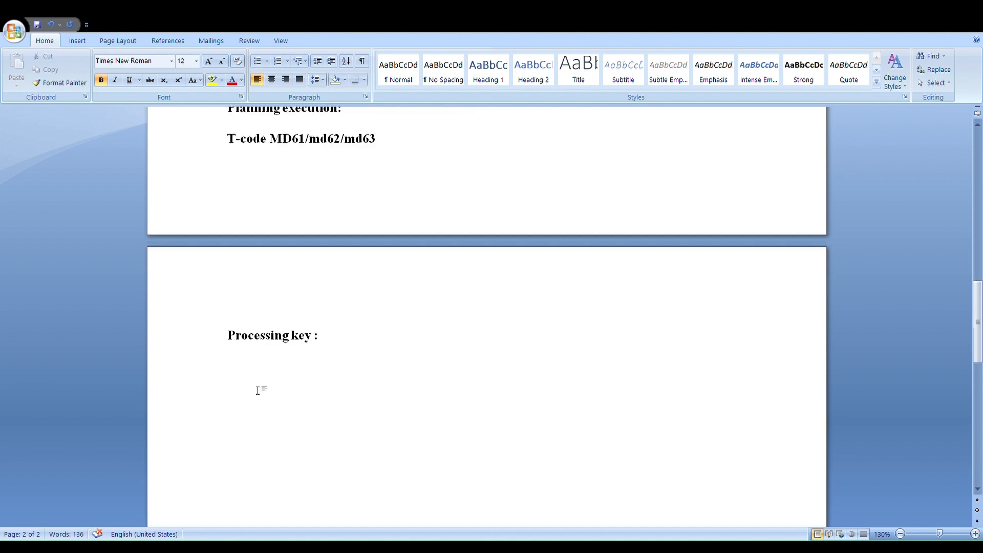
pyautogui.write('1) regenerative')
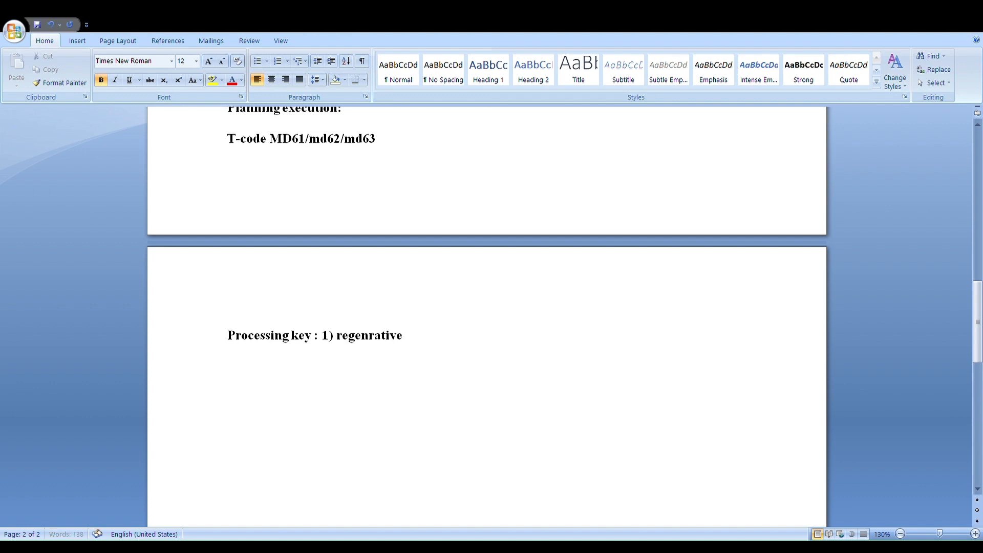
pyautogui.write(' planning')
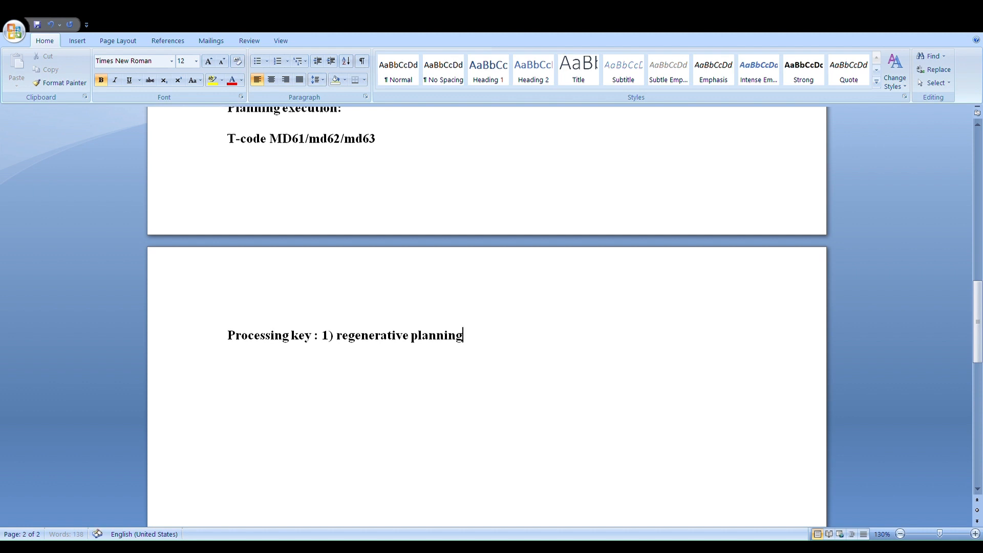
# Step: Extend the processing key line with "2) Net change in planning horizon 3) net change in total horizon"
pyautogui.write(' 2) Net change in ')
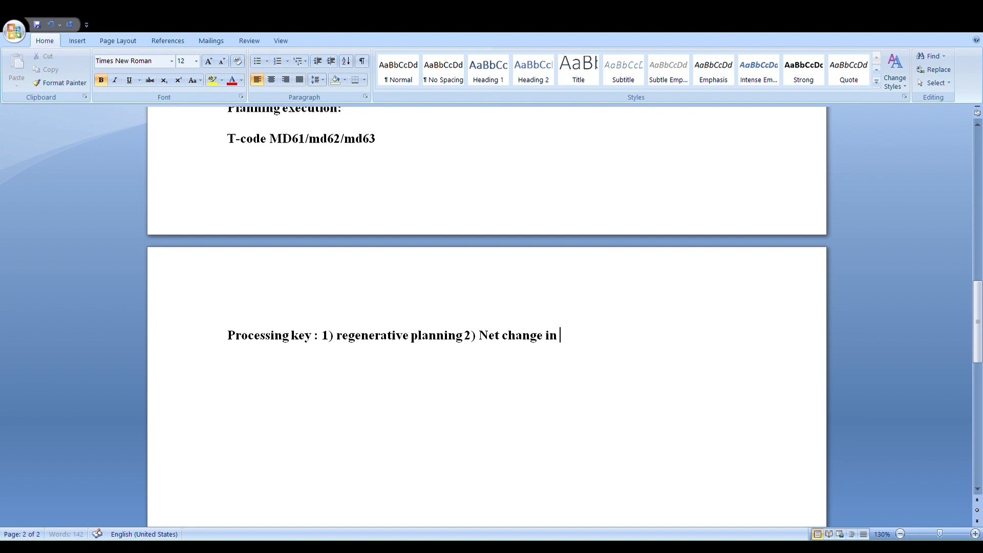
pyautogui.write('planni')
pyautogui.write('ng hori')
pyautogui.write('zo')
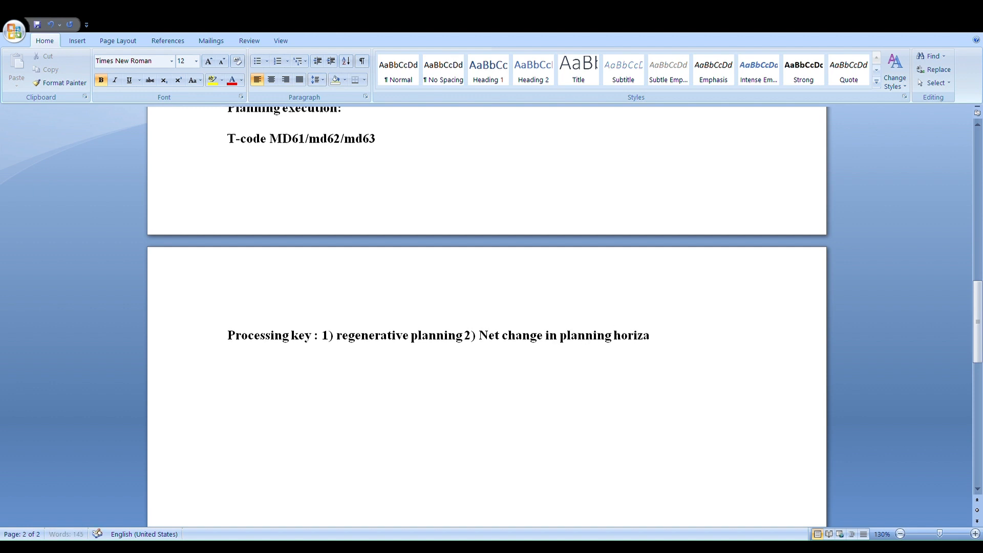
pyautogui.write('n 3) net change')
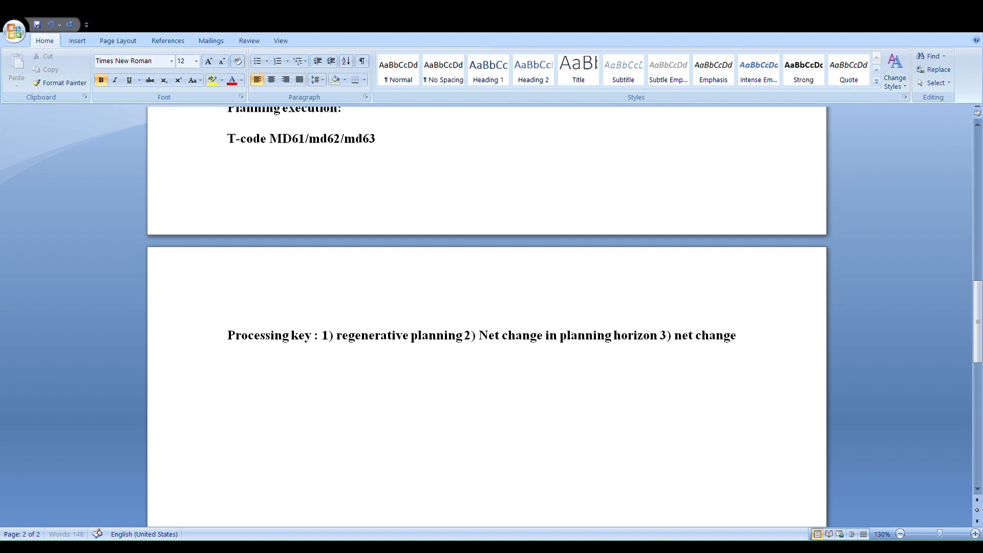
pyautogui.write(' in total horiz')
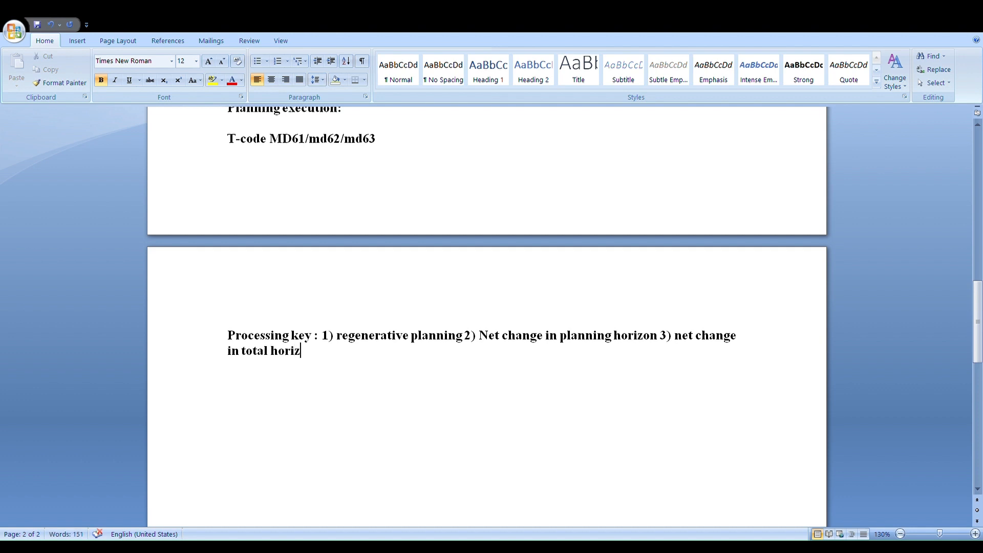
pyautogui.write('on')
pyautogui.scroll(1, 331, 397)
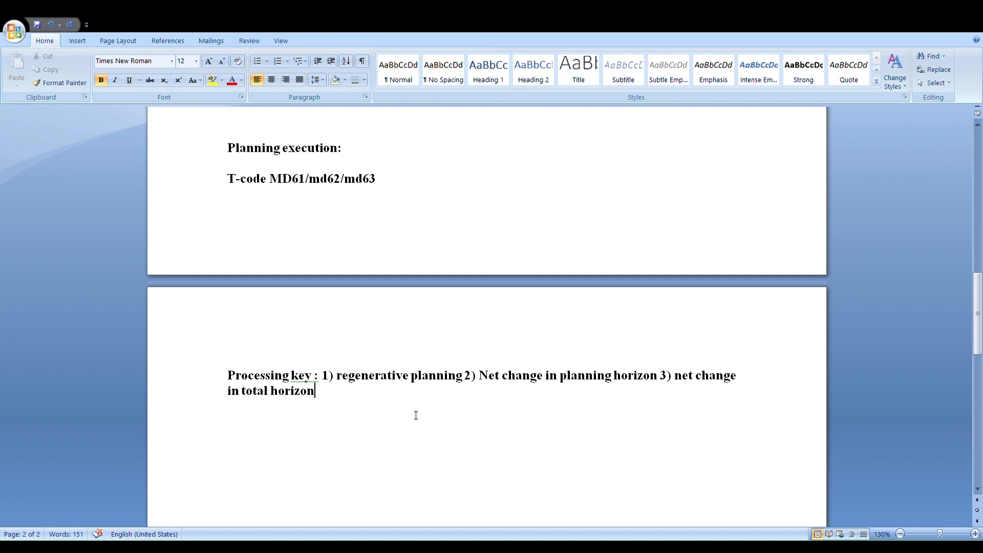
pyautogui.scroll(5, 416, 415)
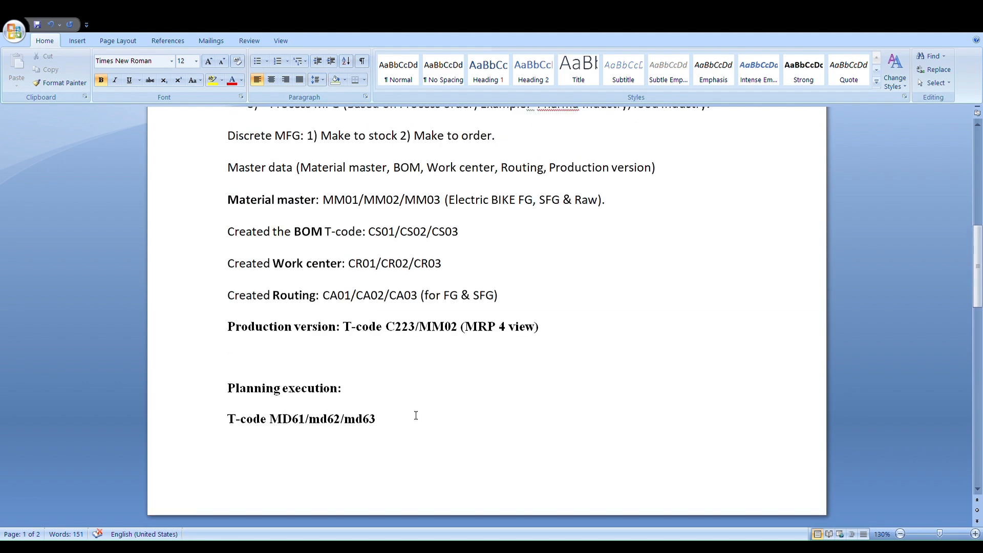
pyautogui.scroll(10, 416, 415)
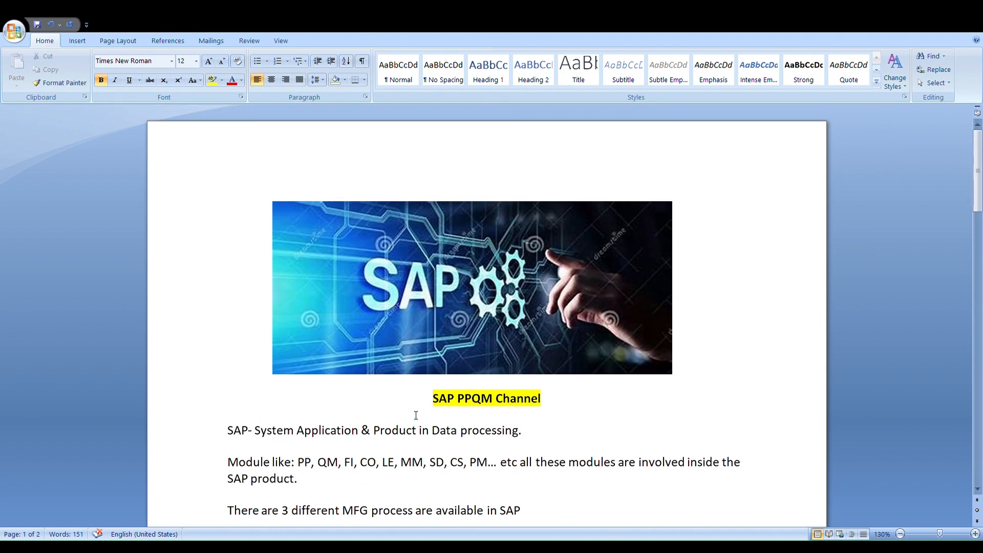